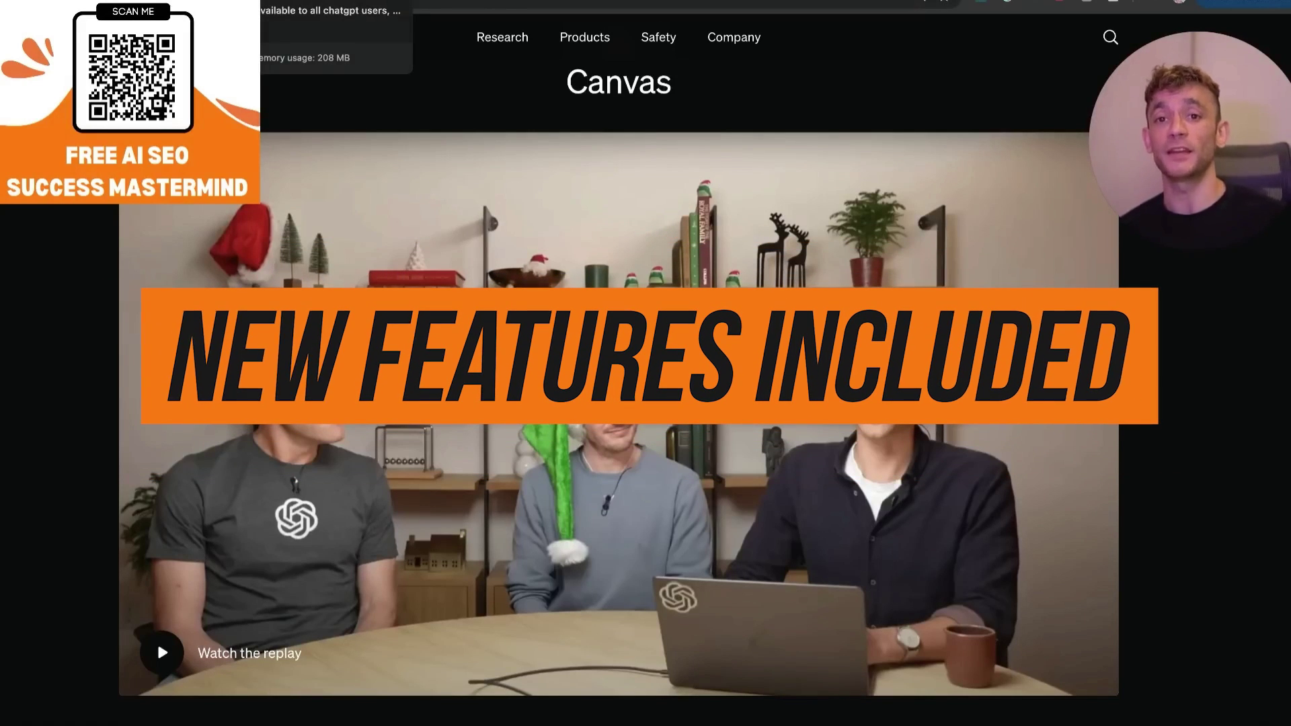
- Read the Canvas announcement and help article, highlighting the code-execution part and the Canvas description
click(337, 8)
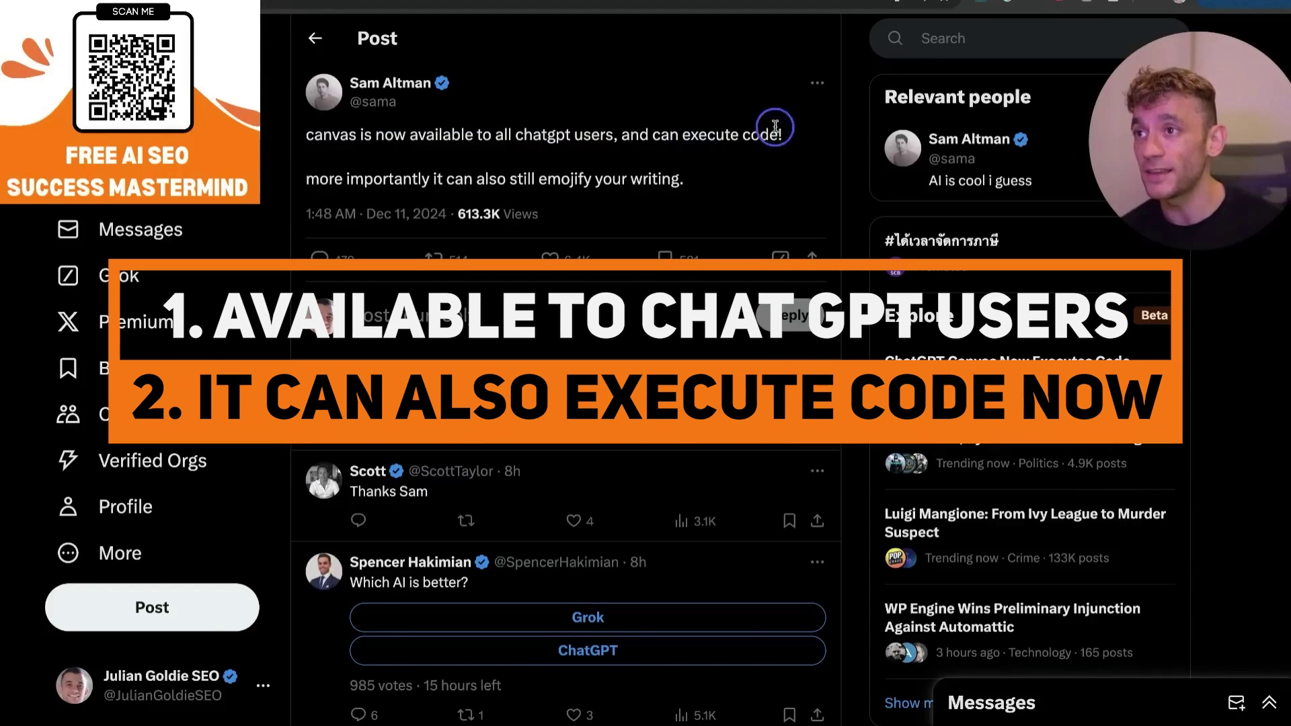
drag(782, 134, 694, 126)
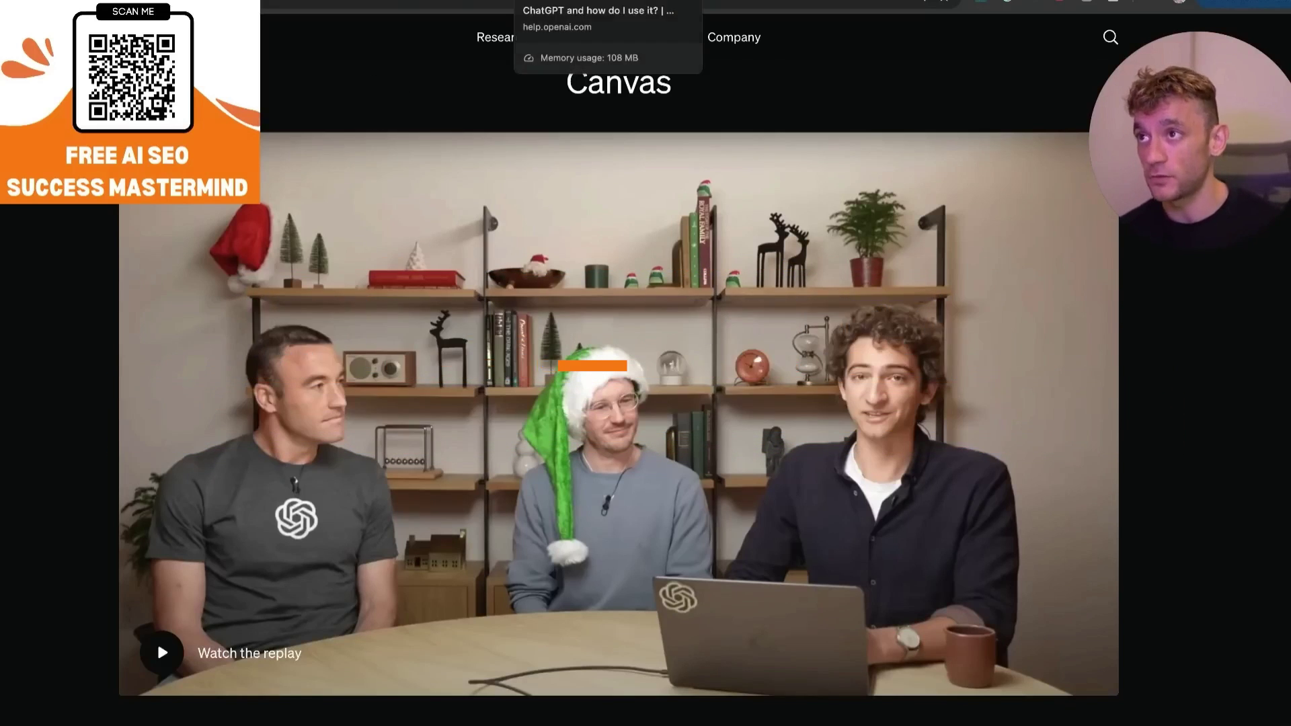
click(537, 2)
drag(2, 240, 509, 232)
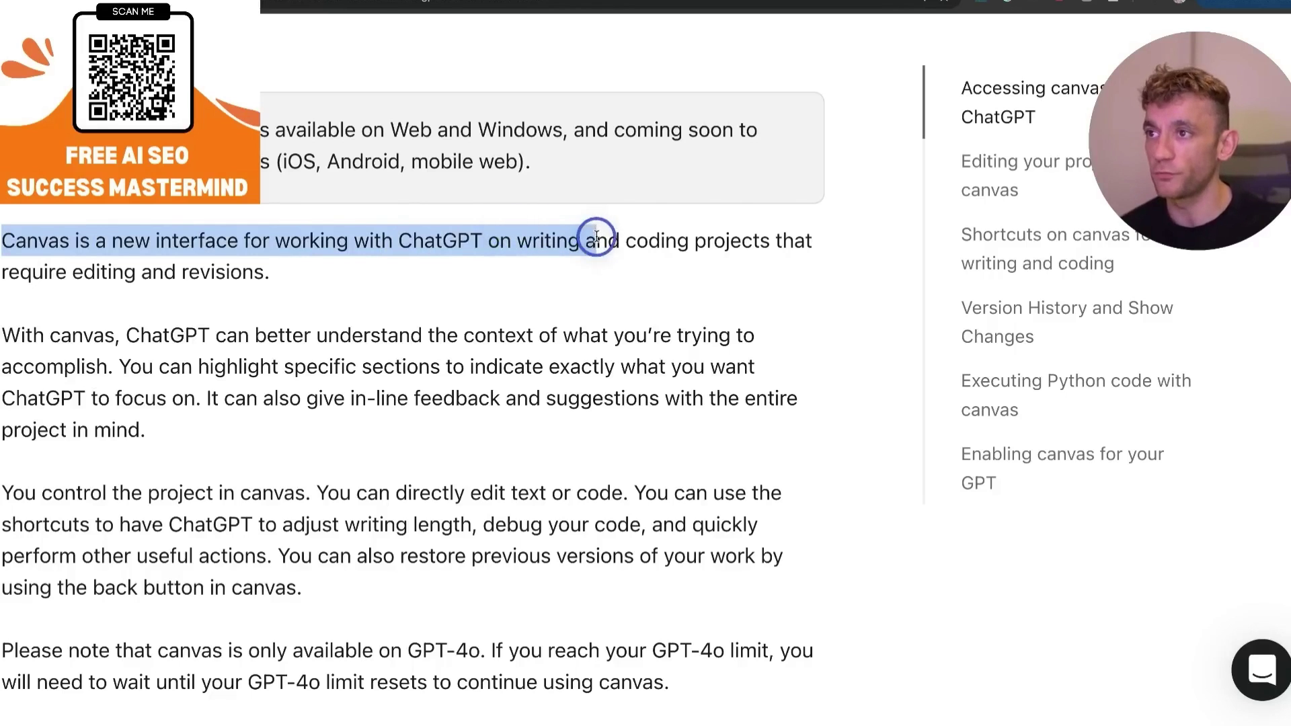
drag(596, 239, 696, 265)
scroll(708, 272, down, 7)
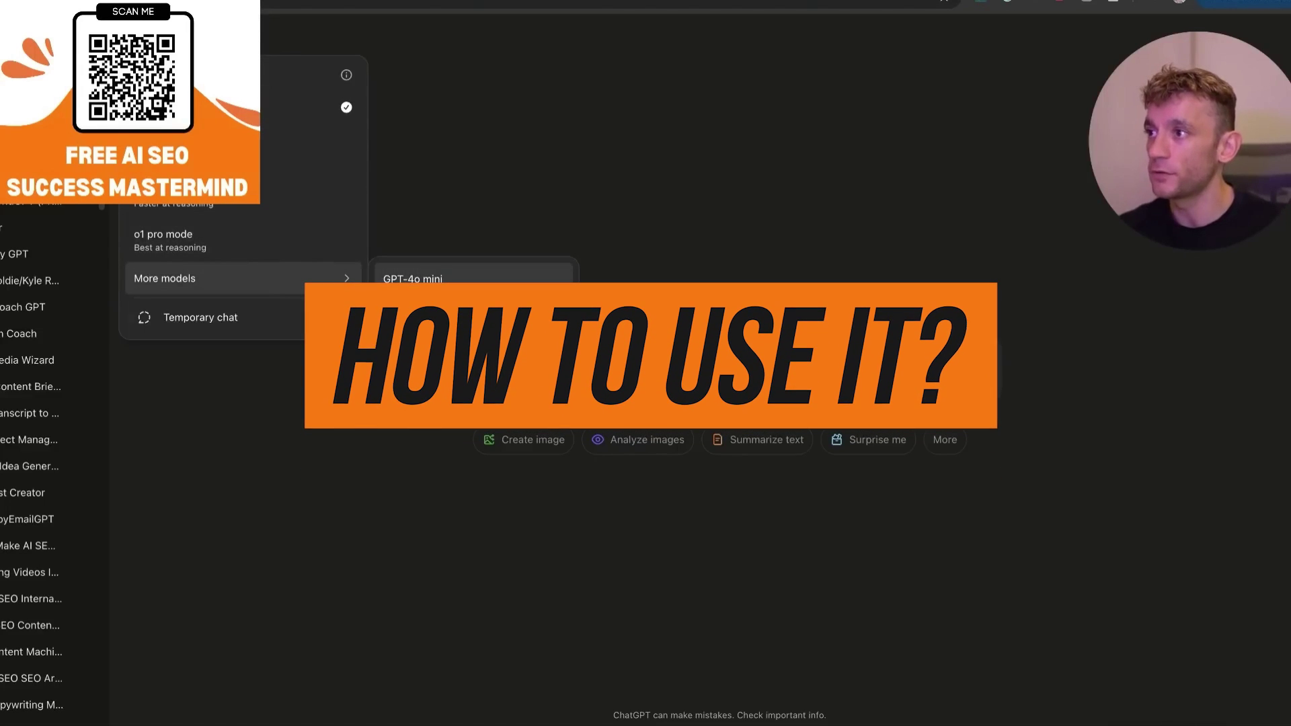
- Attach the Canvas tool to the new chat's empty prompt box
click(256, 491)
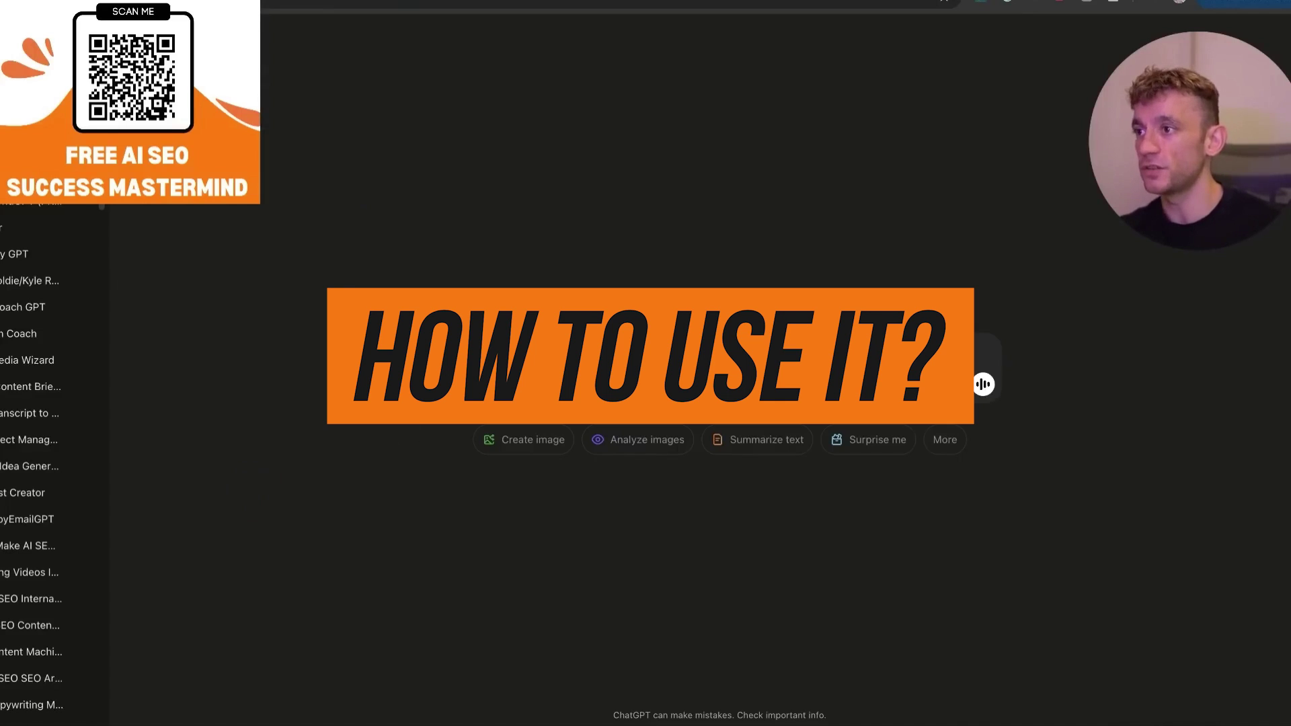
click(471, 383)
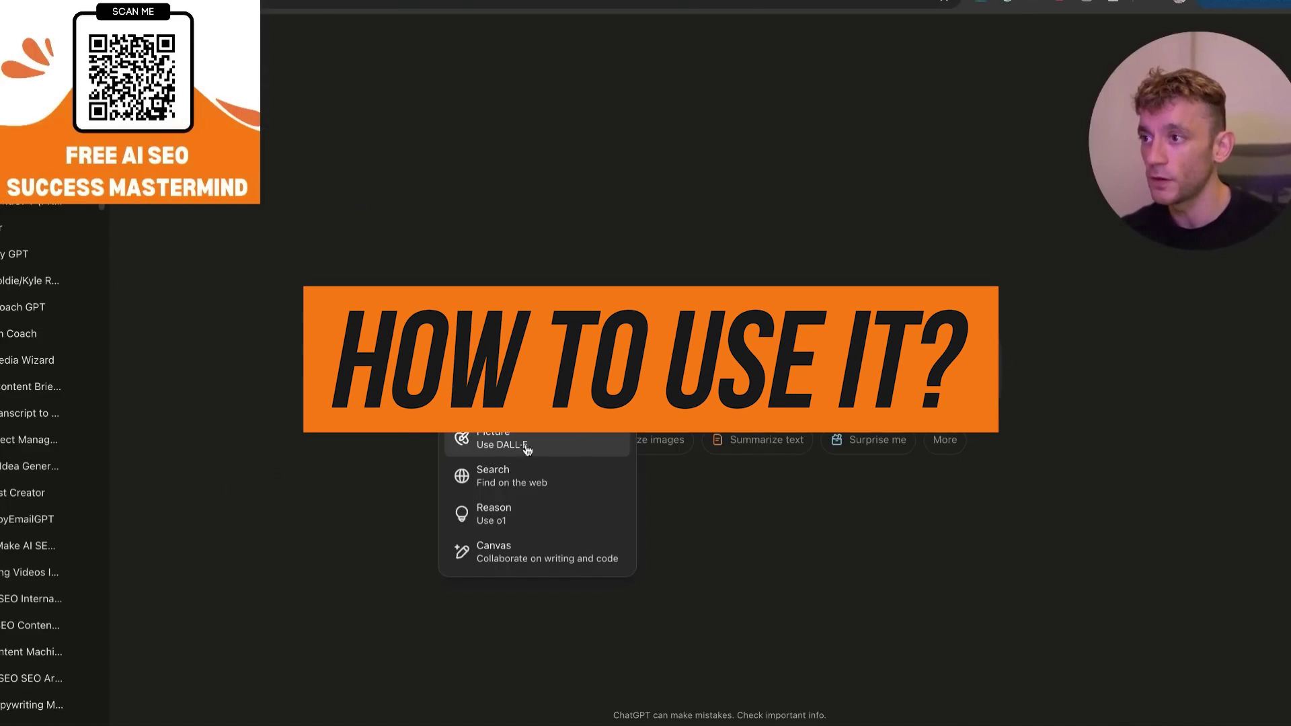
click(523, 557)
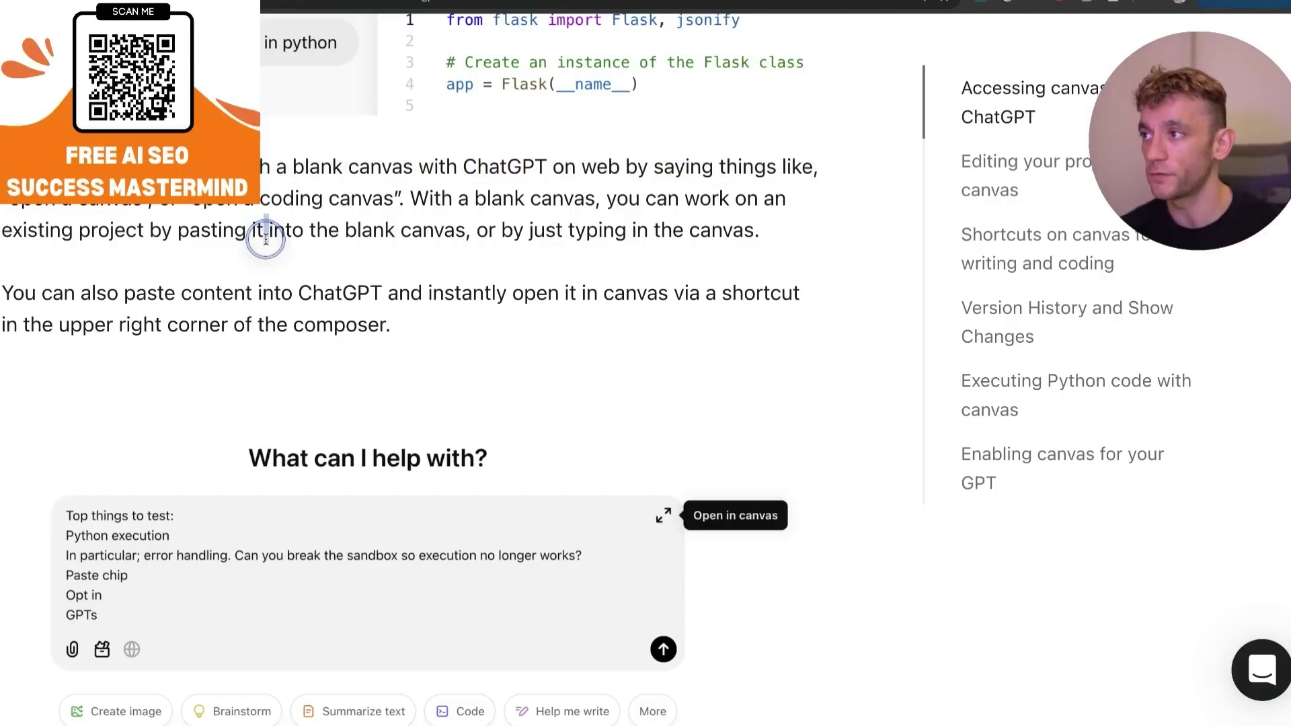
- Read the help article through editing, version history and Python execution, down to 'Enabling canvas for your GPT'
scroll(318, 476, down, 8)
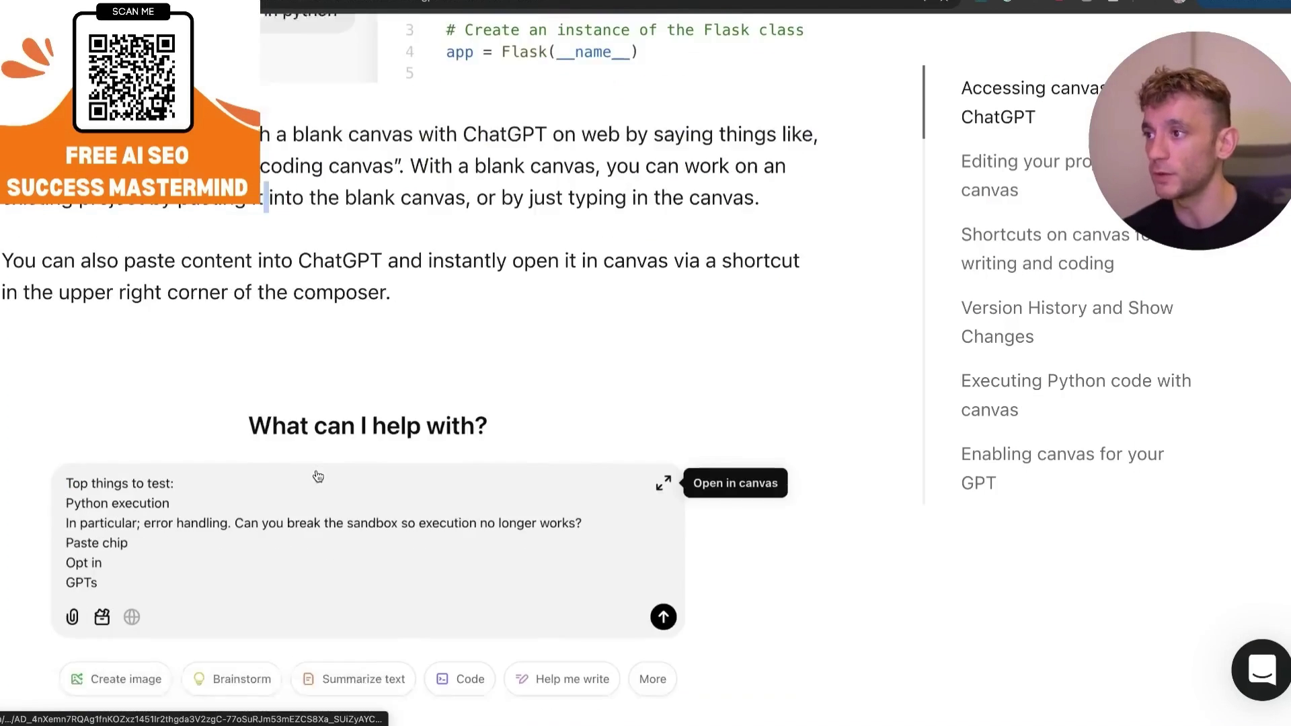
scroll(318, 476, up, 5)
scroll(583, 436, down, 2)
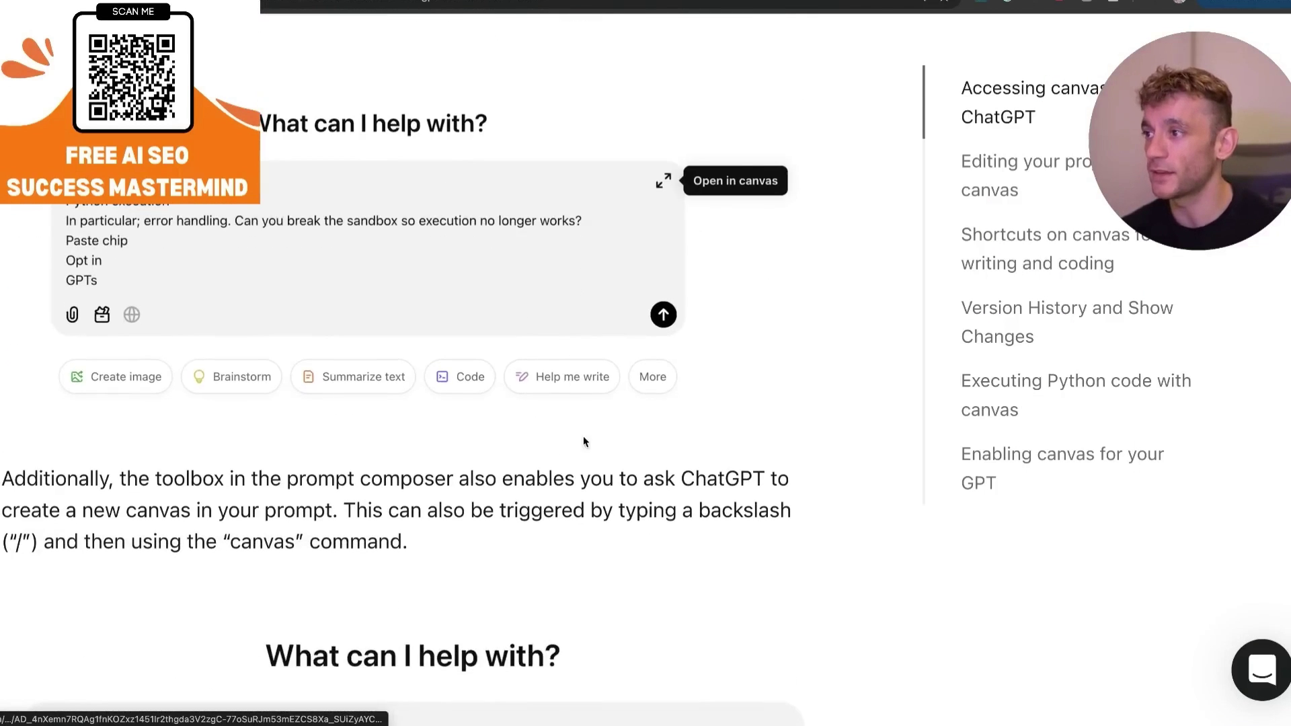
drag(583, 436, 758, 429)
scroll(758, 428, down, 10)
scroll(759, 429, down, 4)
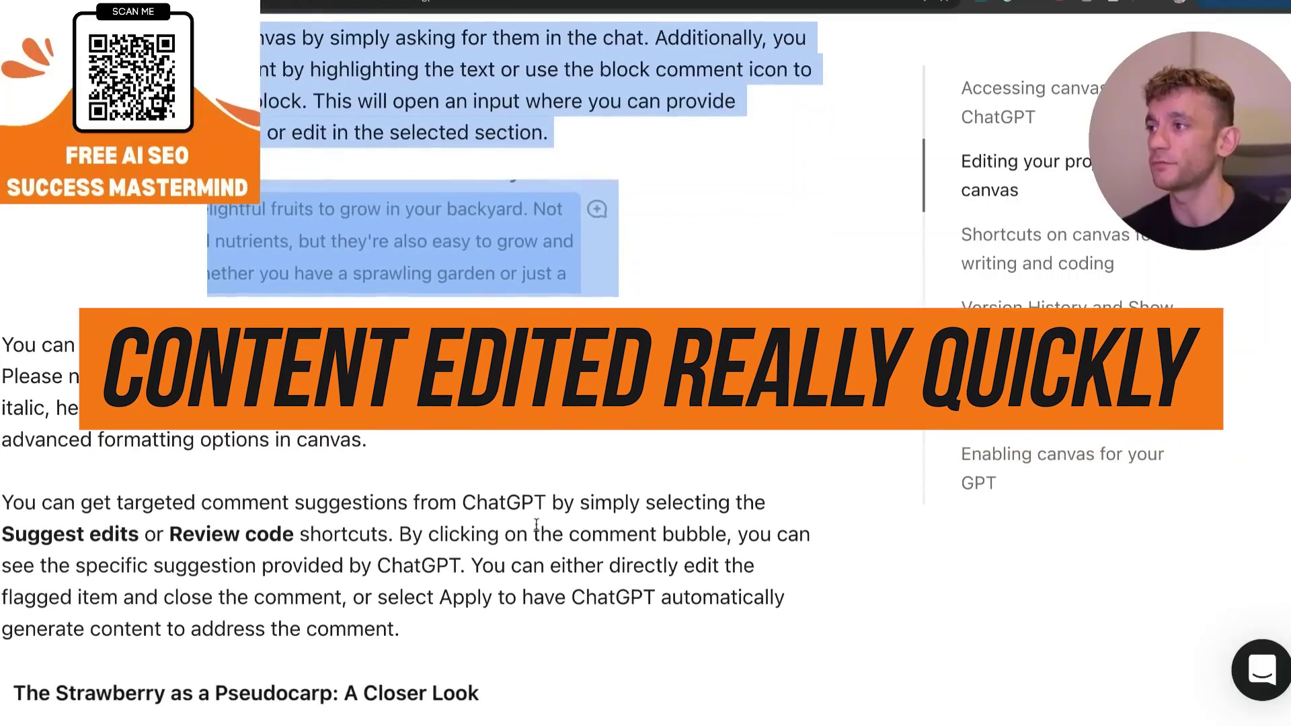
scroll(403, 363, down, 12)
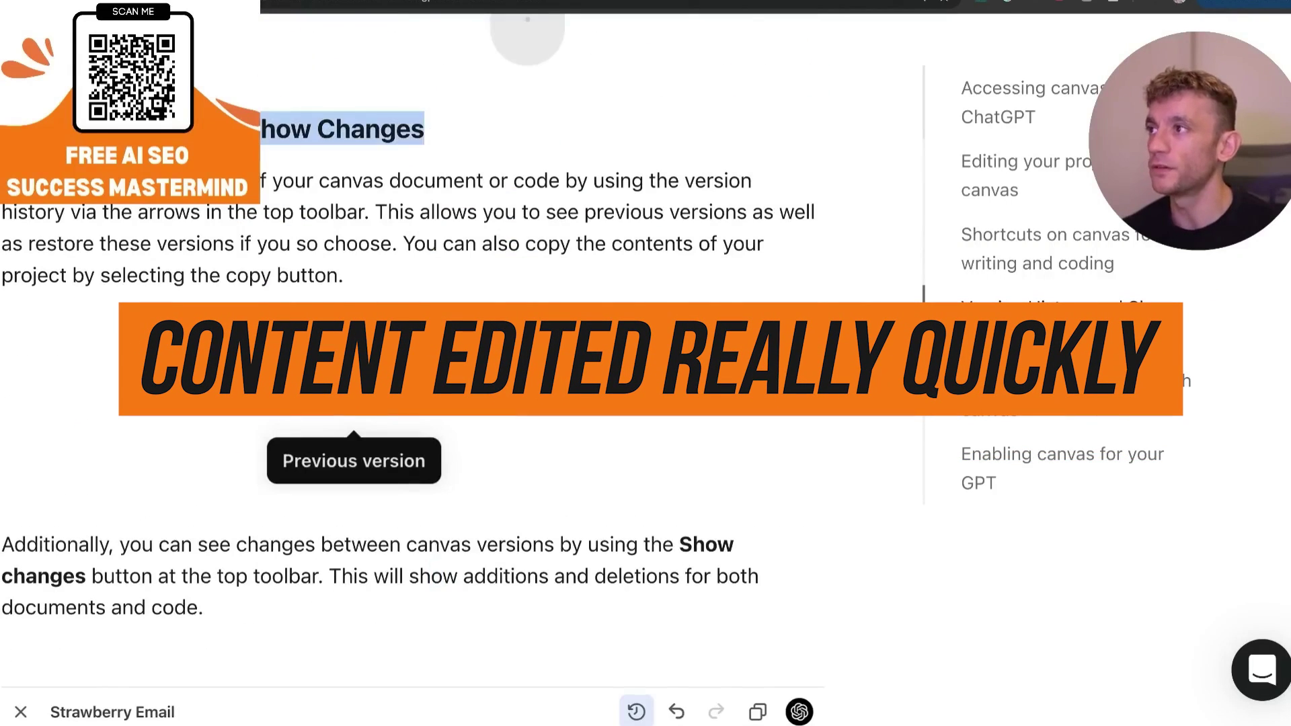
scroll(437, 141, down, 10)
drag(3, 262, 434, 263)
scroll(434, 262, down, 4)
scroll(562, 542, down, 8)
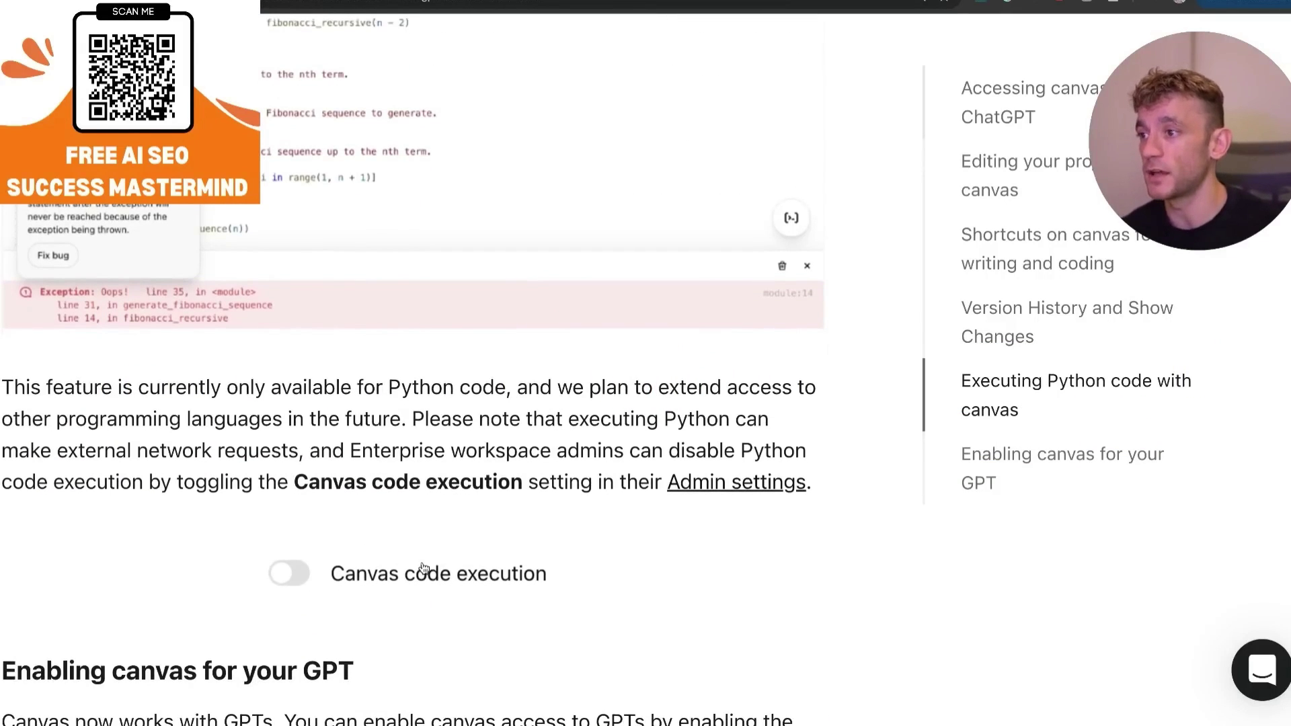
scroll(354, 634, down, 9)
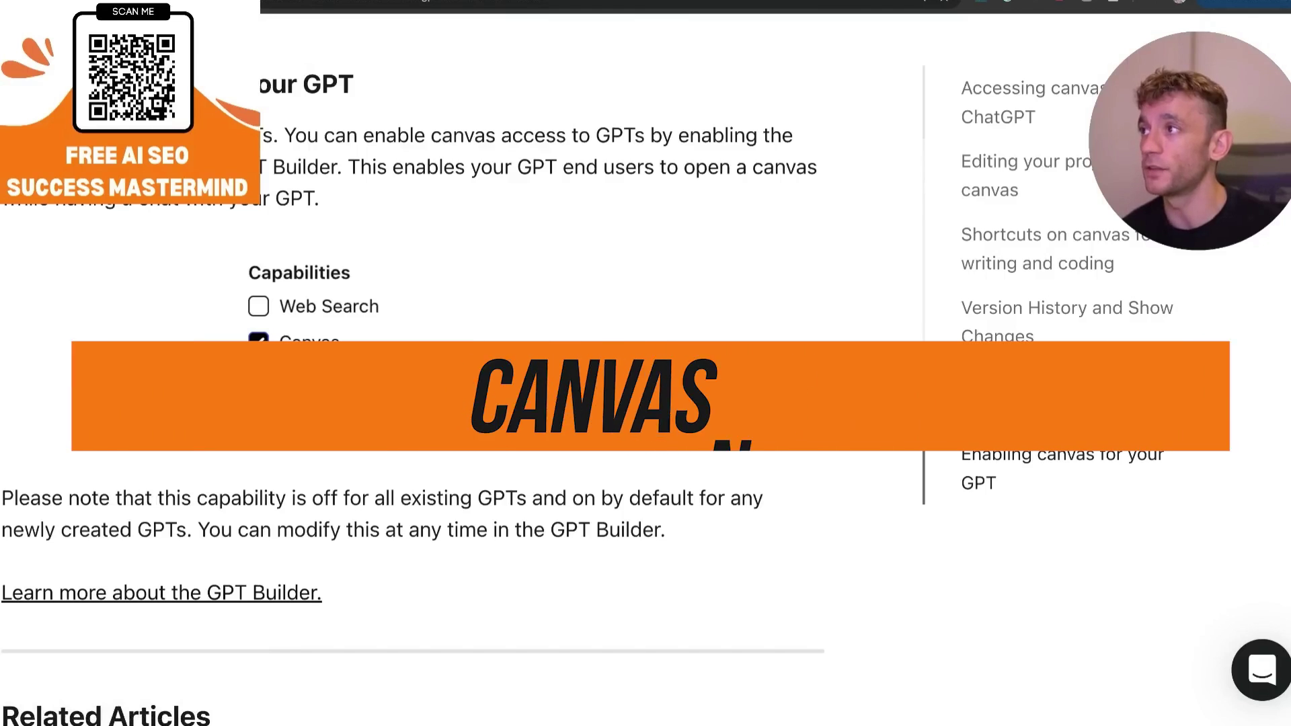
triple_click(464, 99)
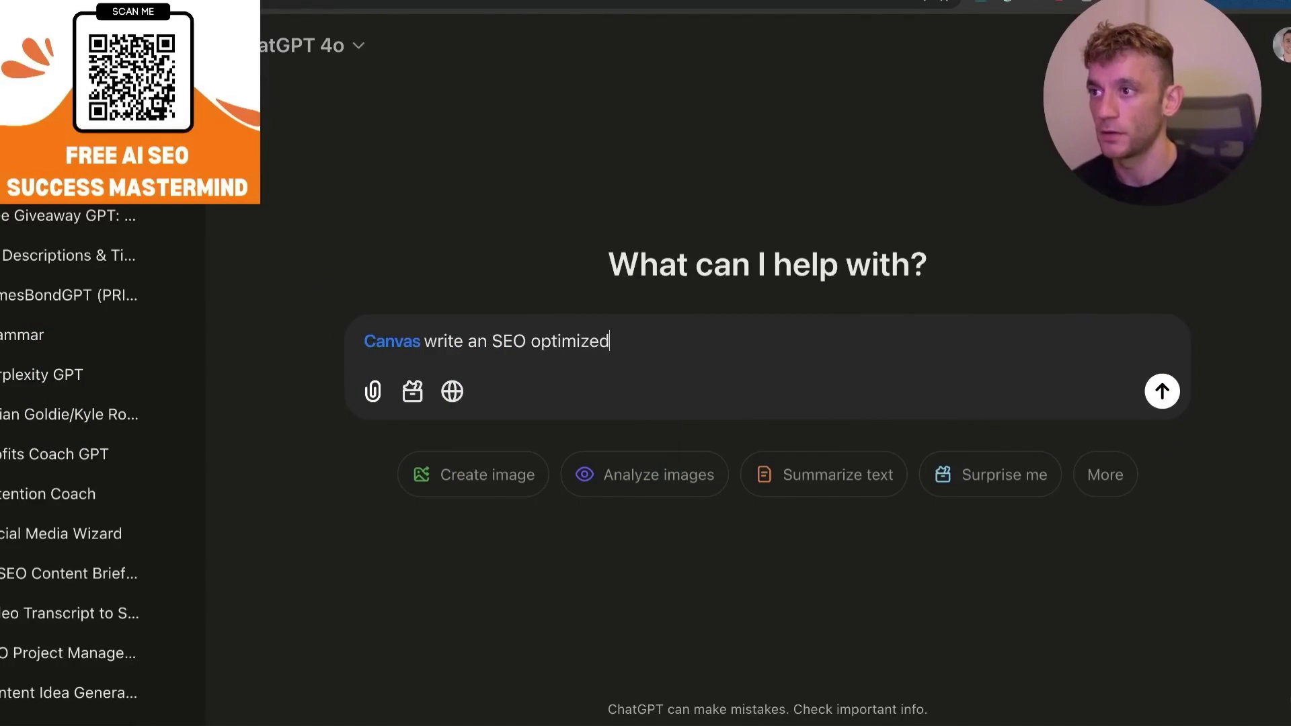
- Send 'write an SEO optimized:' plus the pasted brief, and review the resulting 'What Is SEO?' article
text(:)
key(shift+Return)
key(shift+Return)
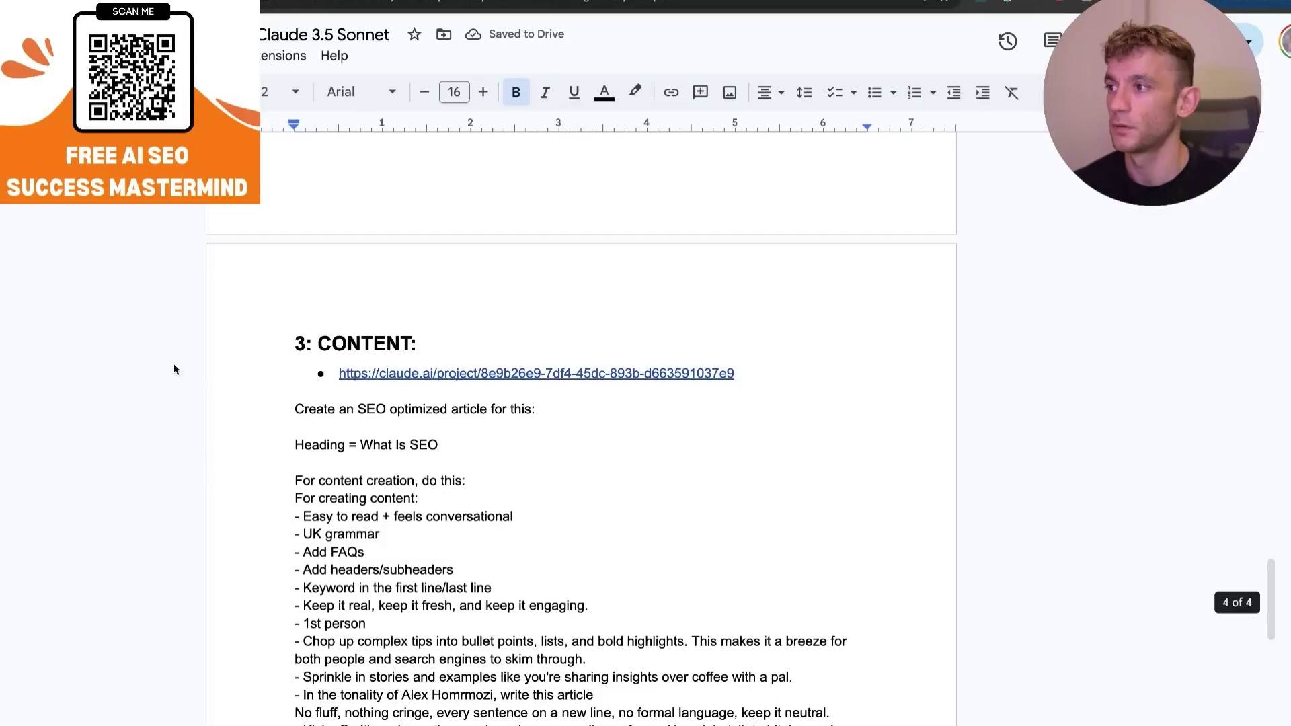
scroll(244, 416, down, 3)
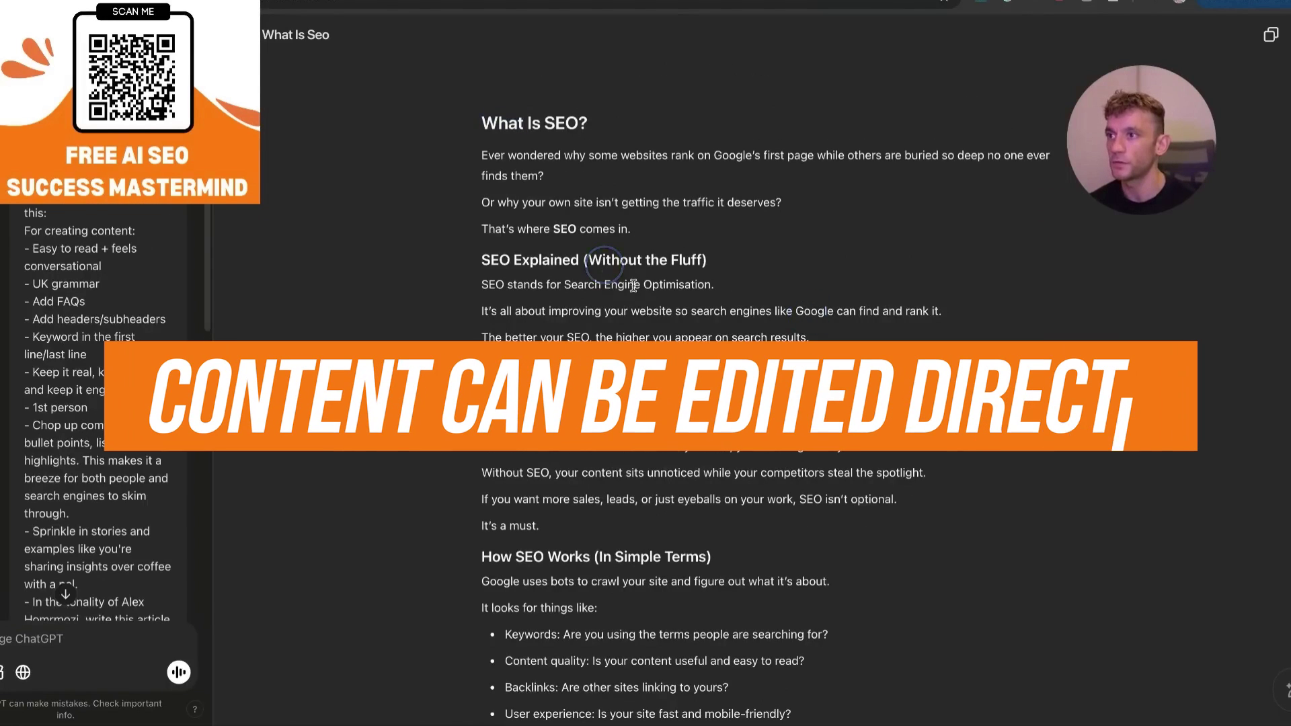
key(ctrl+plus)
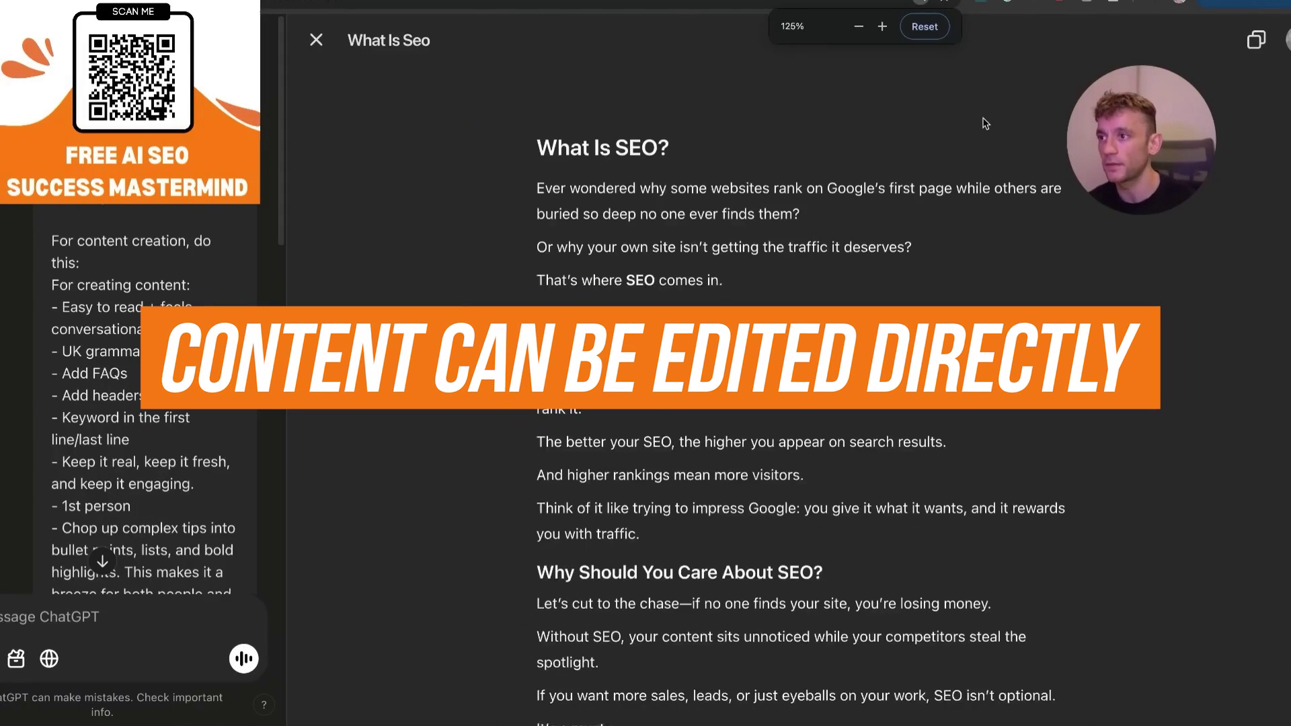
drag(892, 299, 538, 307)
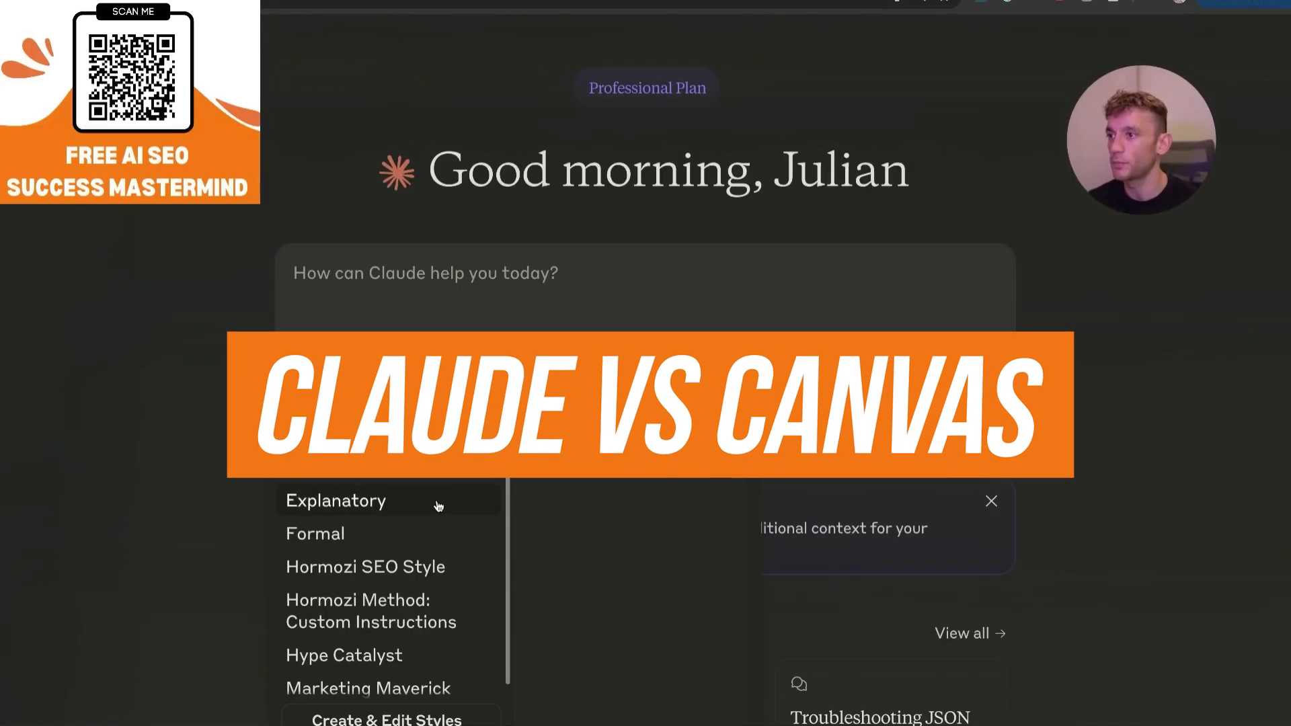
- Submit the pasted SEO article prompt to Claude with the Concise style
click(389, 467)
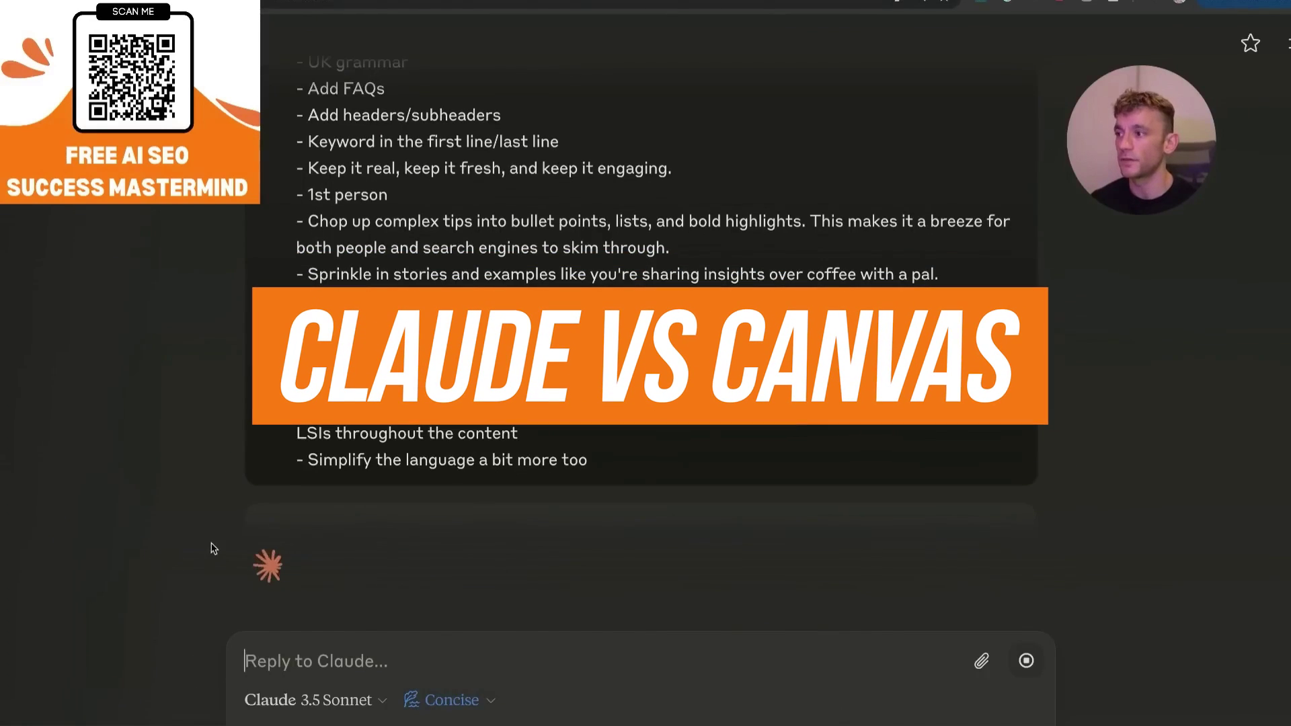
key(super+v)
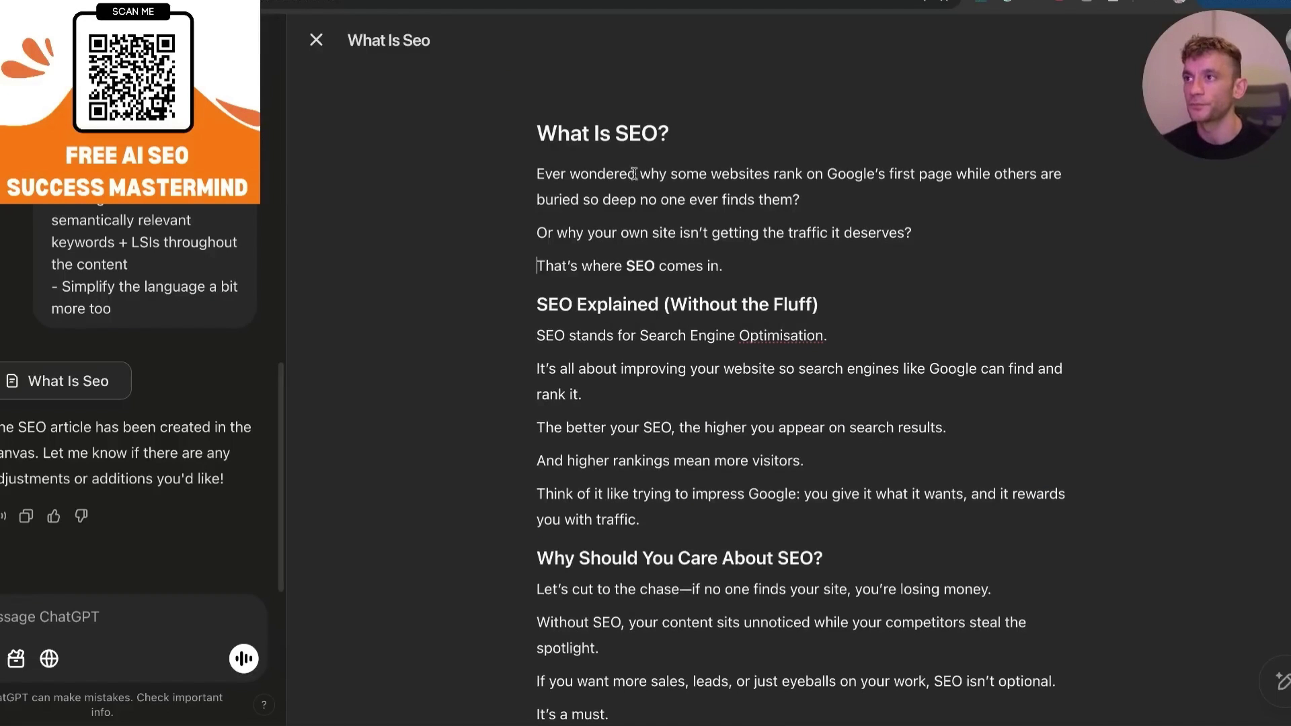
- Delete 'your' so the second question reads 'Or why own site isn't getting the traffic it deserves?'
key(super+equal)
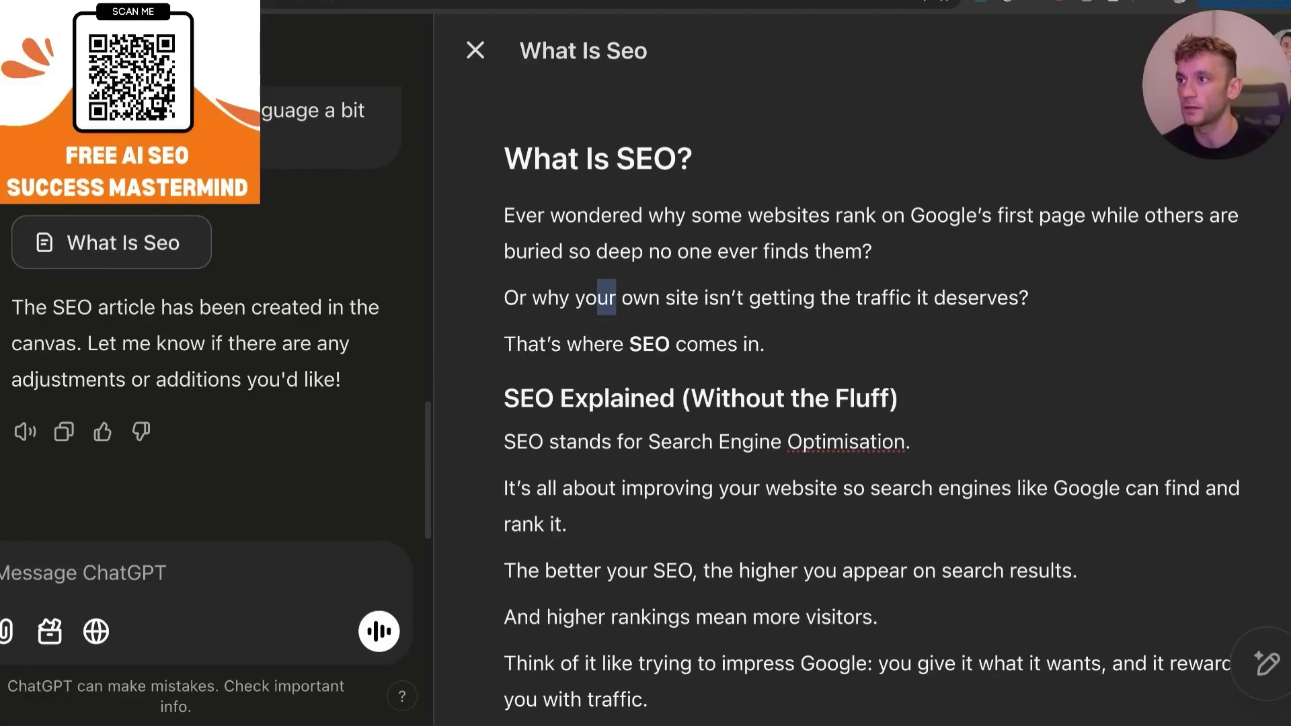
double_click(597, 297)
text(o)
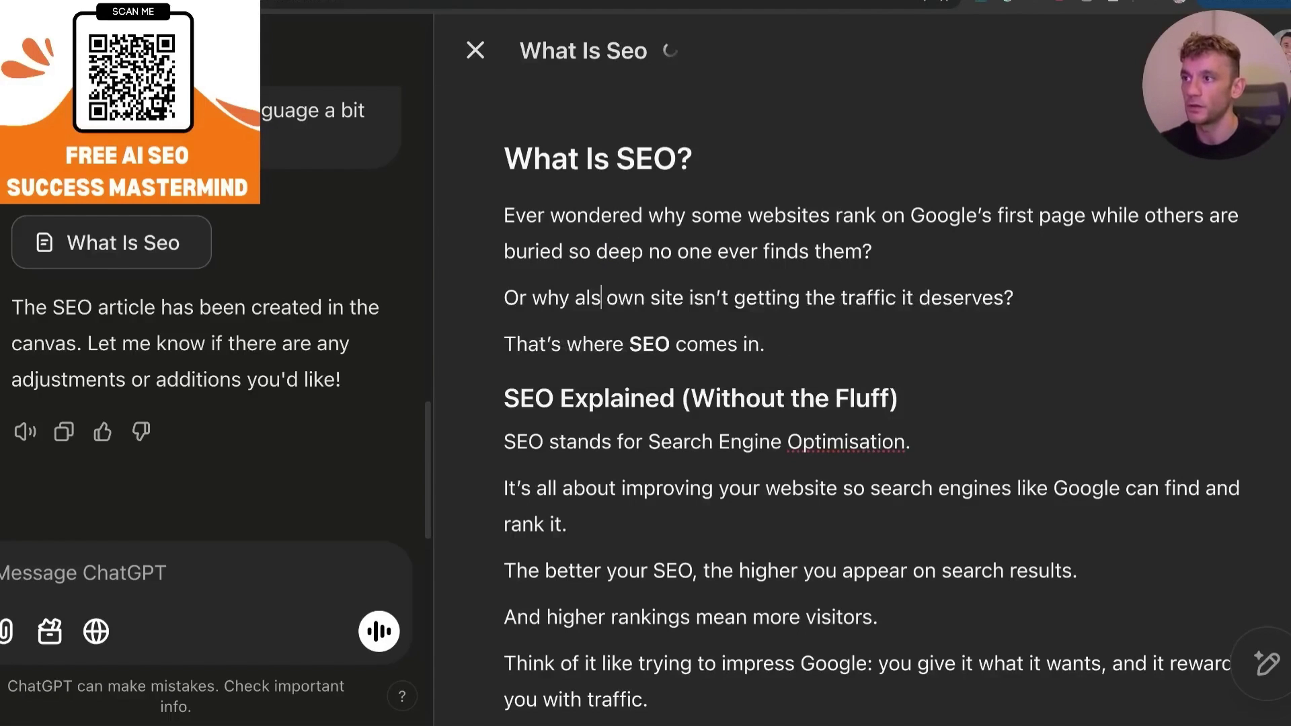
text(lsfjadslkfsdjl;lkj;lksdaflajs)
drag(819, 297, 578, 304)
key(BackSpace)
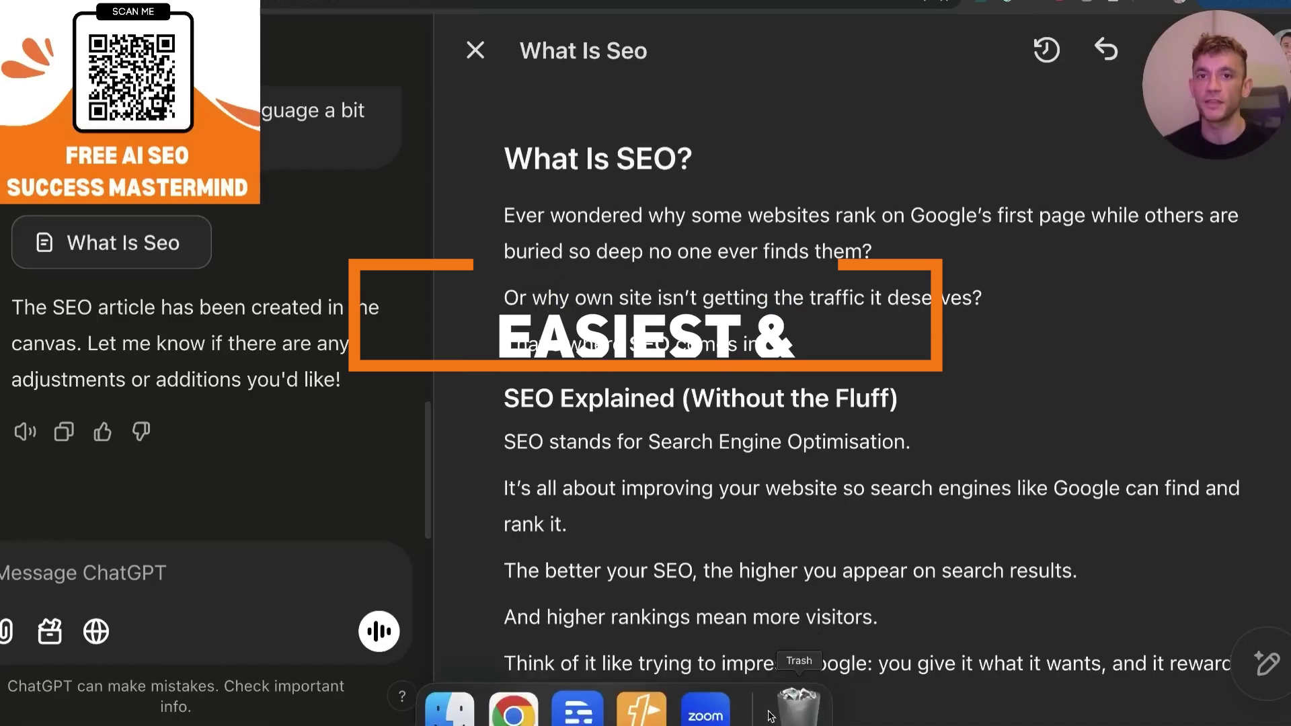
scroll(894, 530, down, 5)
scroll(893, 530, down, 4)
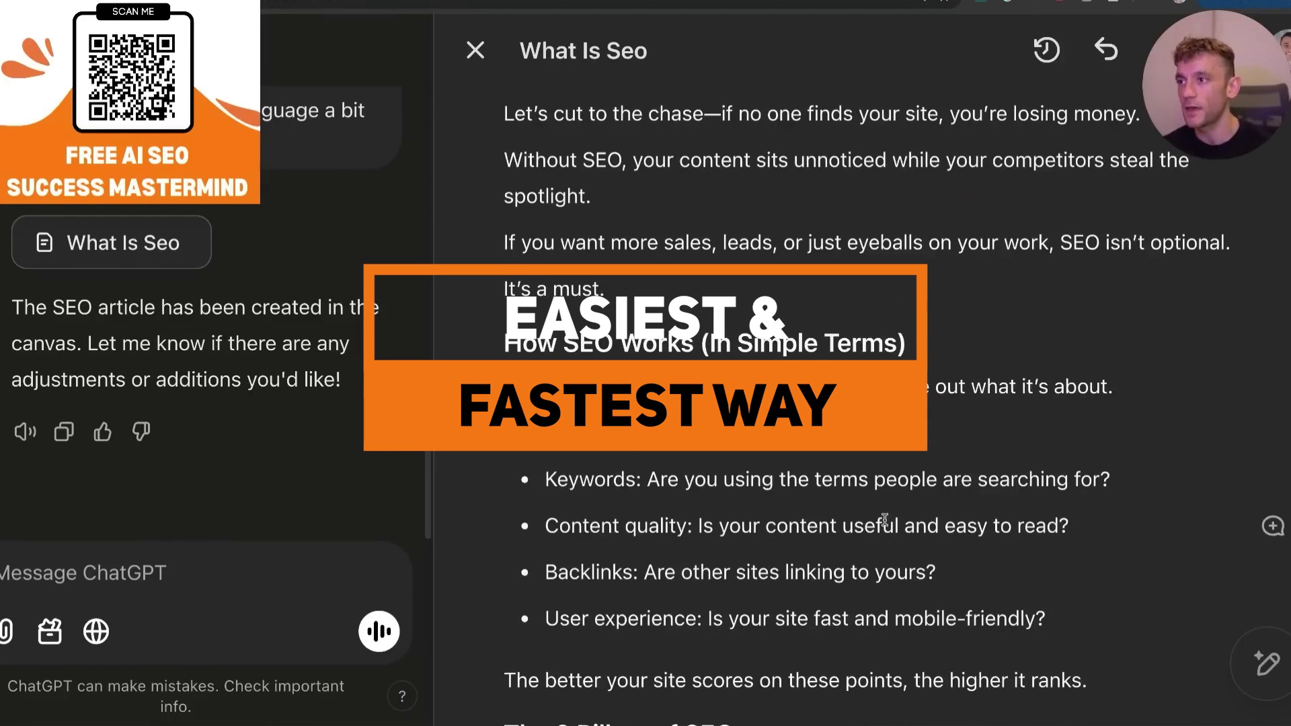
scroll(496, 316, down, 9)
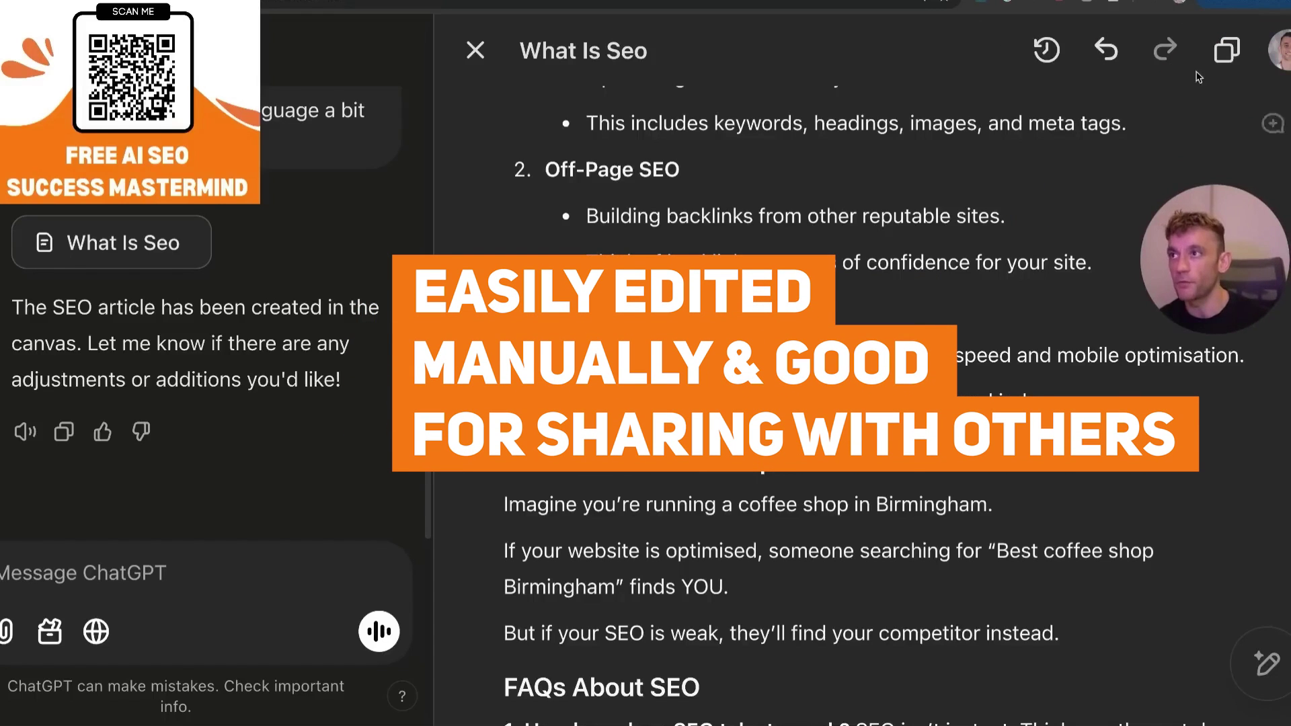
- Ask Canvas to 'optimize this for semantics and entities and relevant LSIs around SEO' on the selected FAQs
drag(531, 180, 1078, 389)
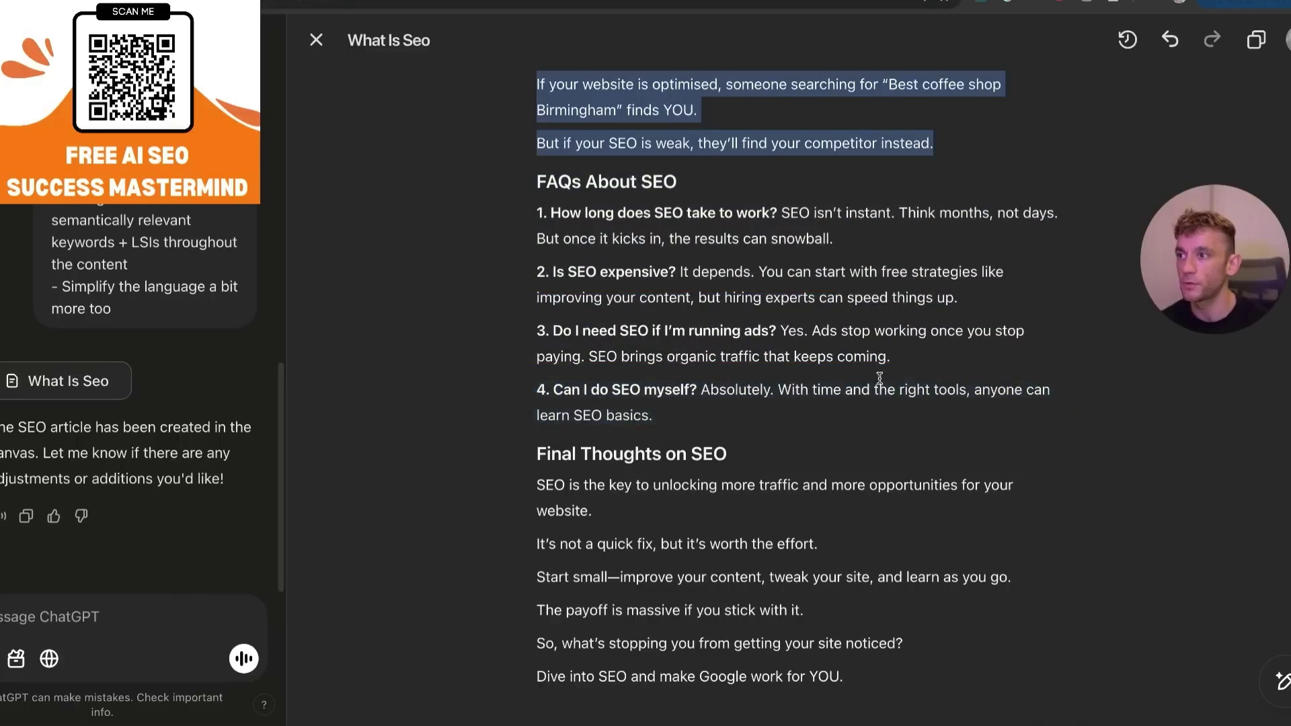
scroll(613, 511, up, 4)
click(598, 669)
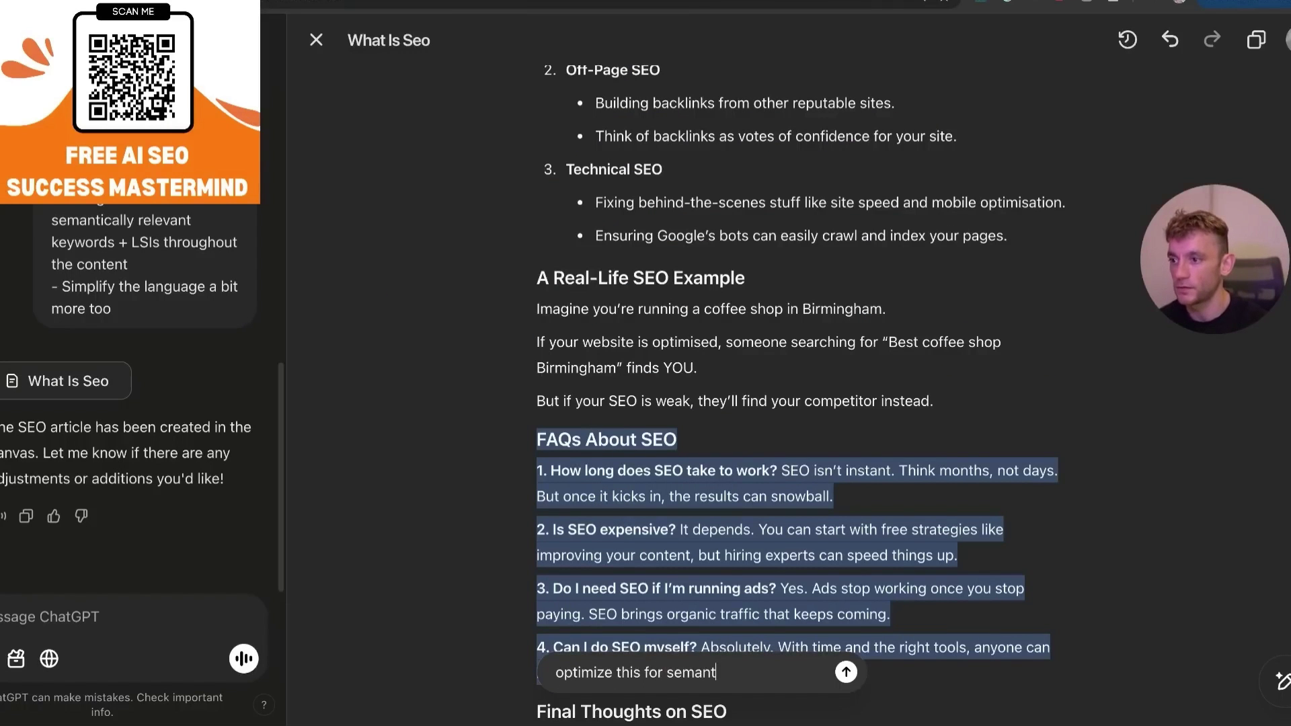
text(optimize this for semantics and entities)
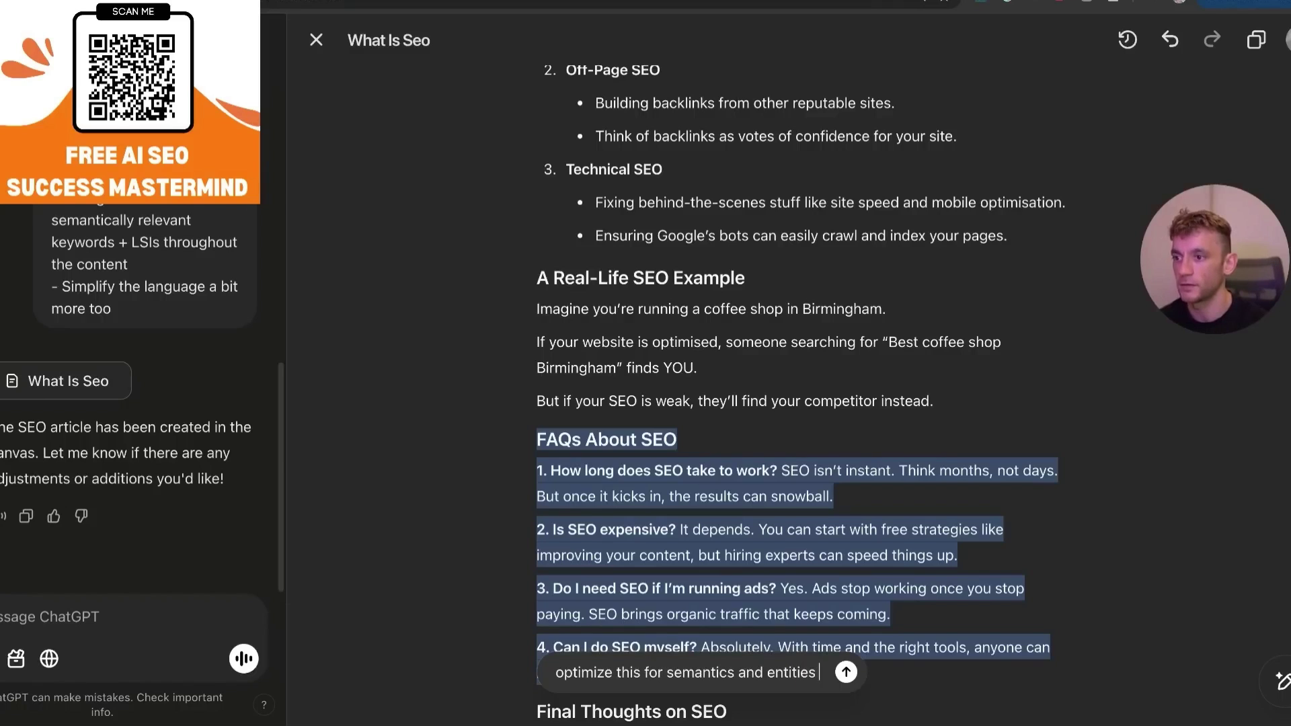
text( and relevant LSI)
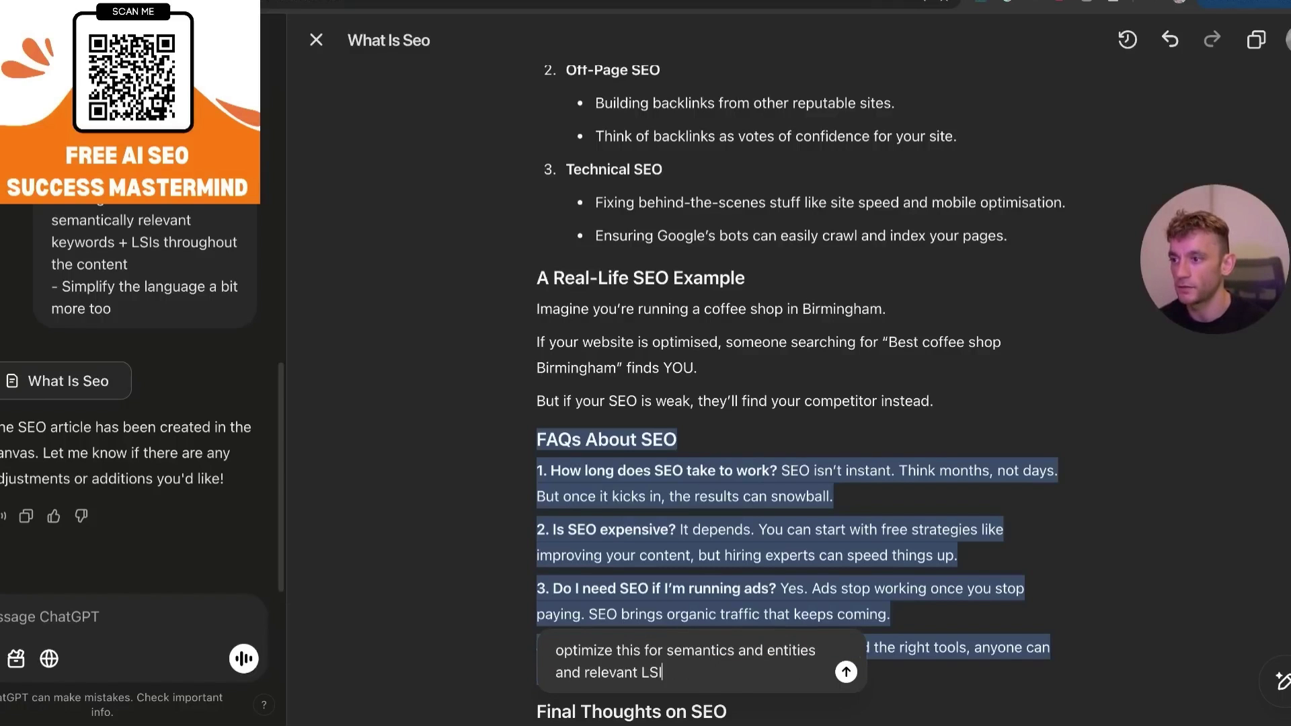
text(s around SEO)
key(Return)
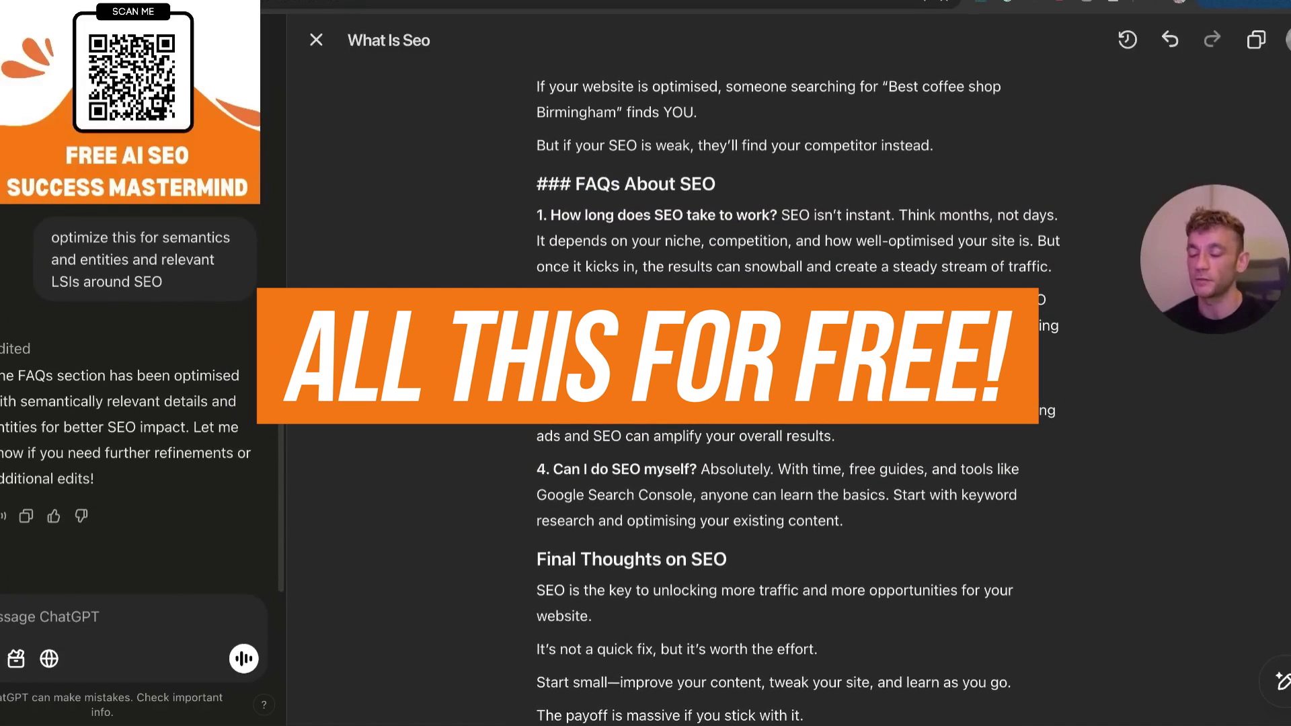
mouse_move(1270, 684)
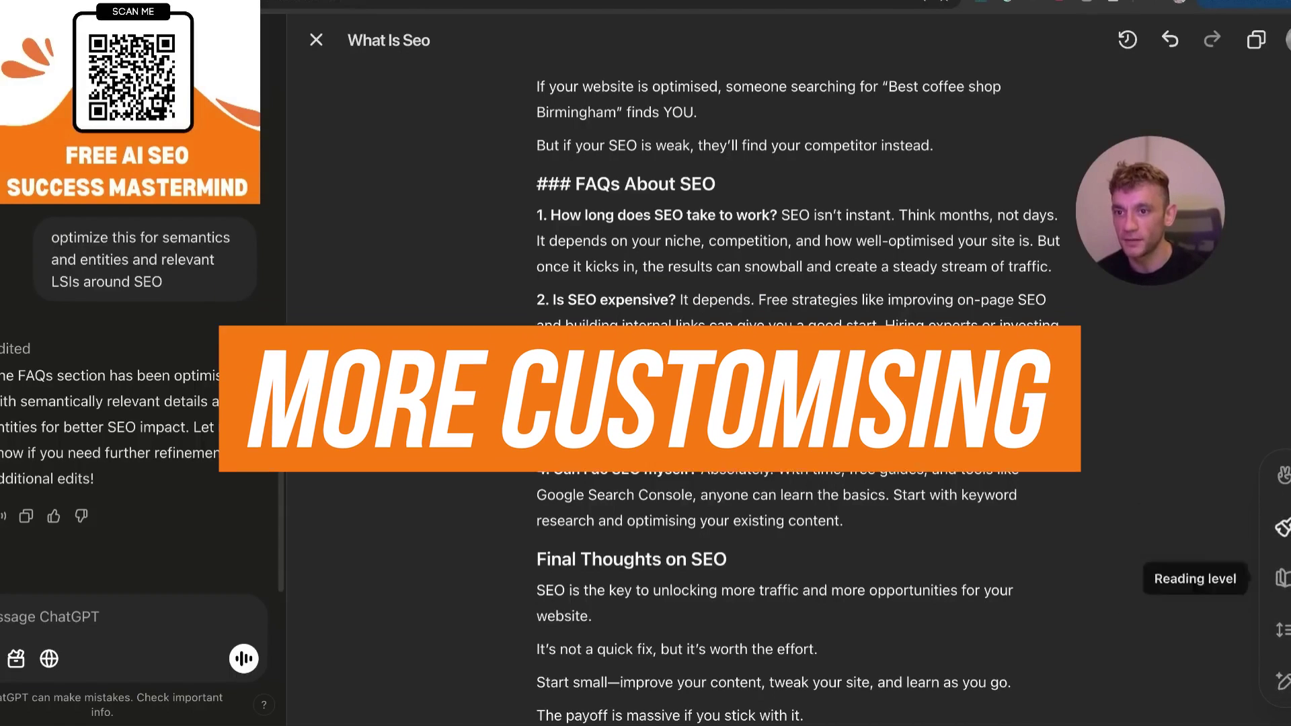
- Request suggested edits and apply the comment explaining why search engines like Google matter
click(1283, 679)
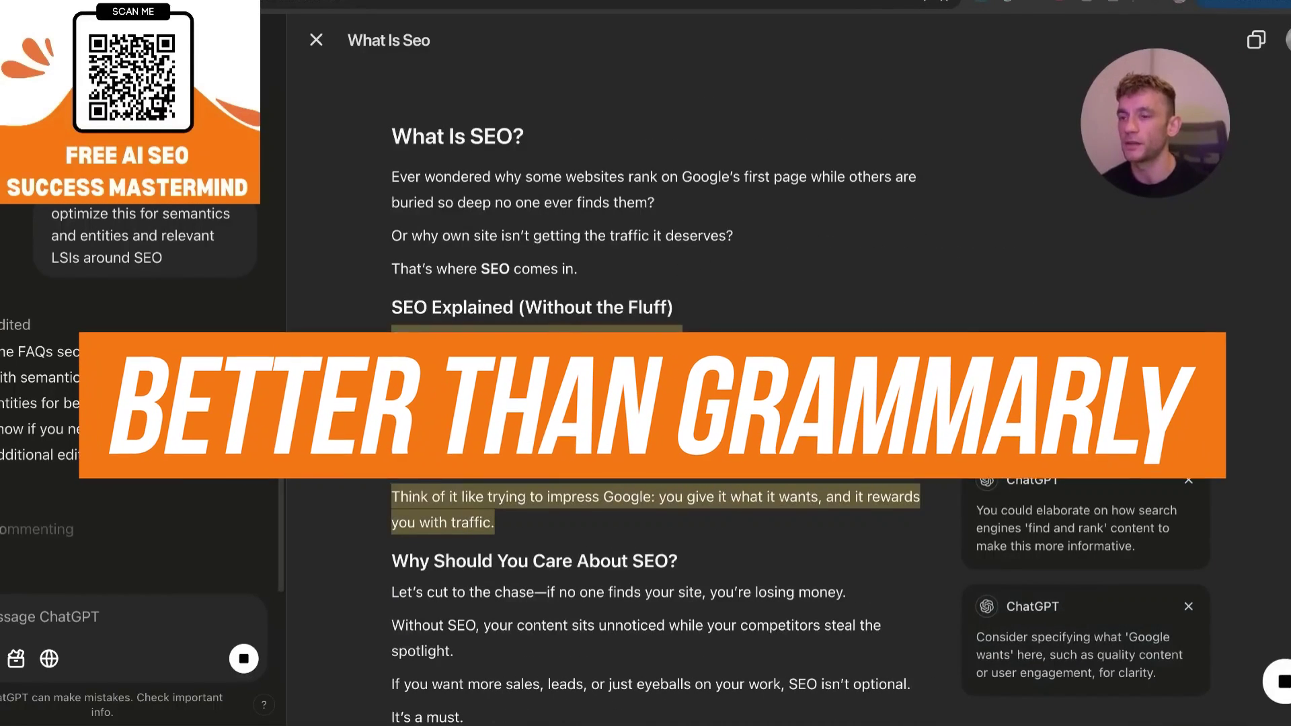
scroll(530, 501, down, 3)
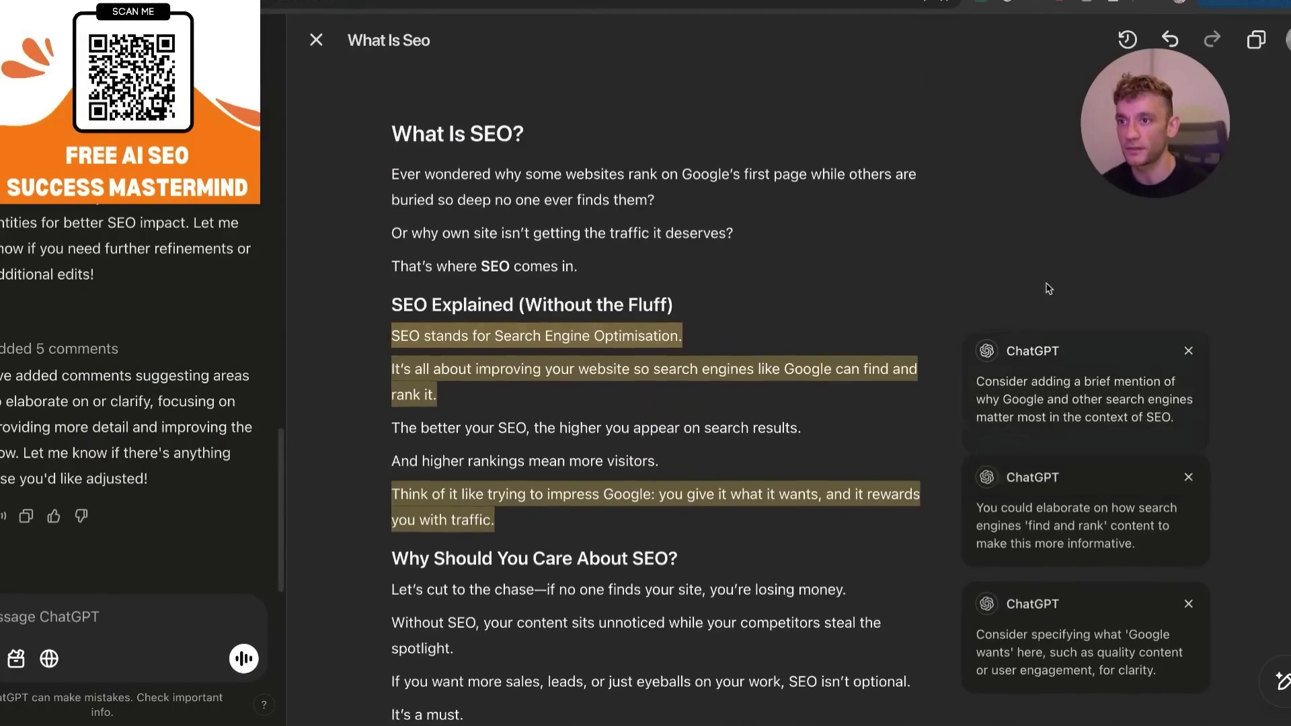
scroll(687, 541, down, 2)
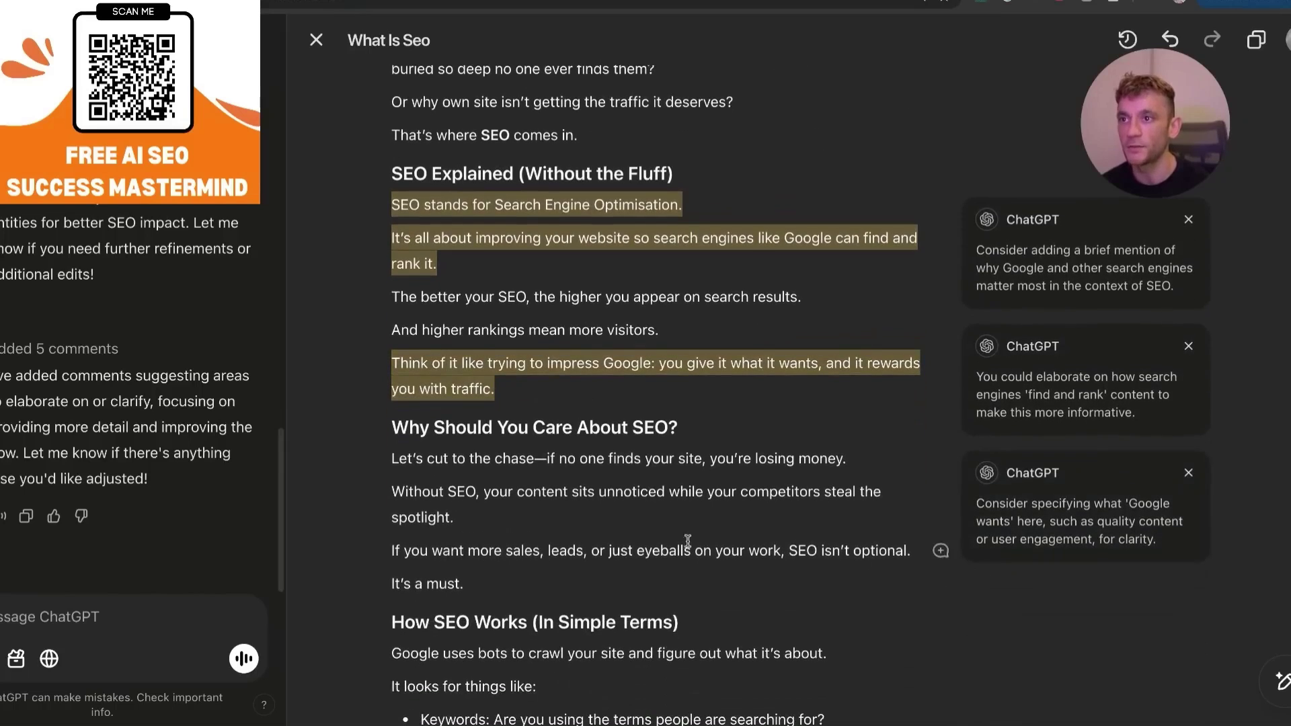
drag(1136, 107, 867, 95)
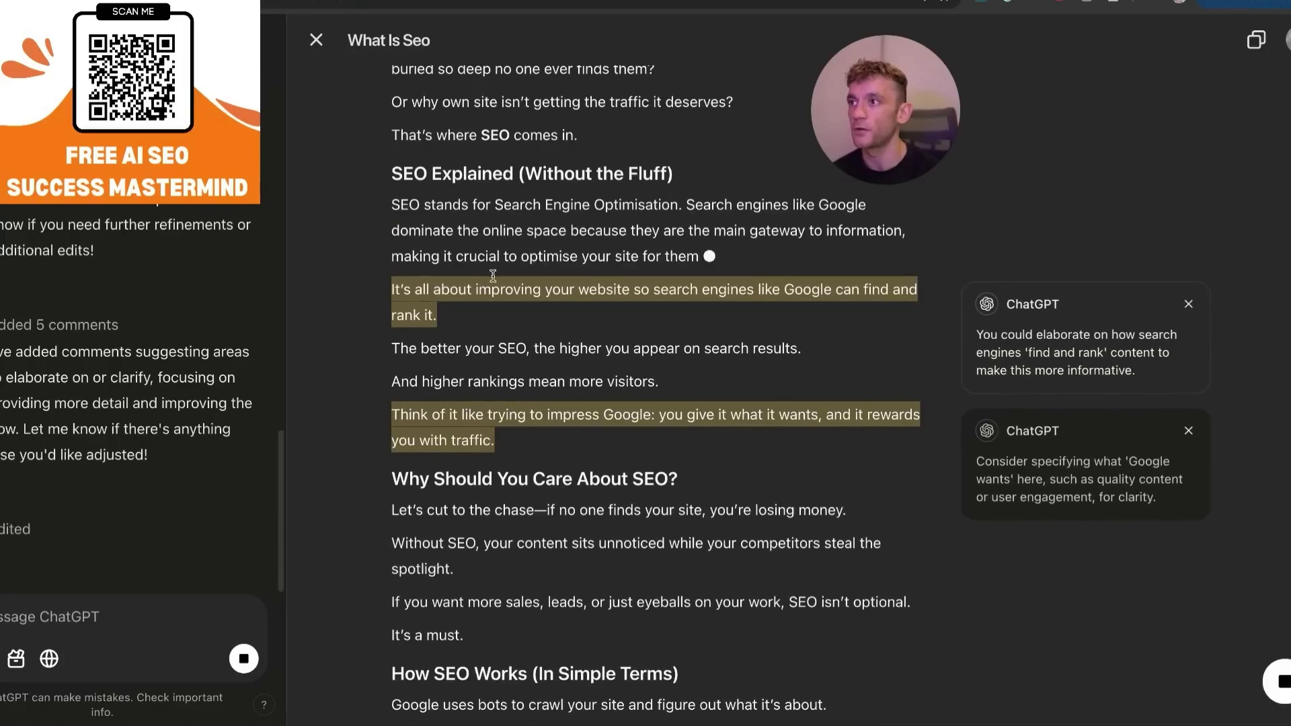
key(ctrl+plus)
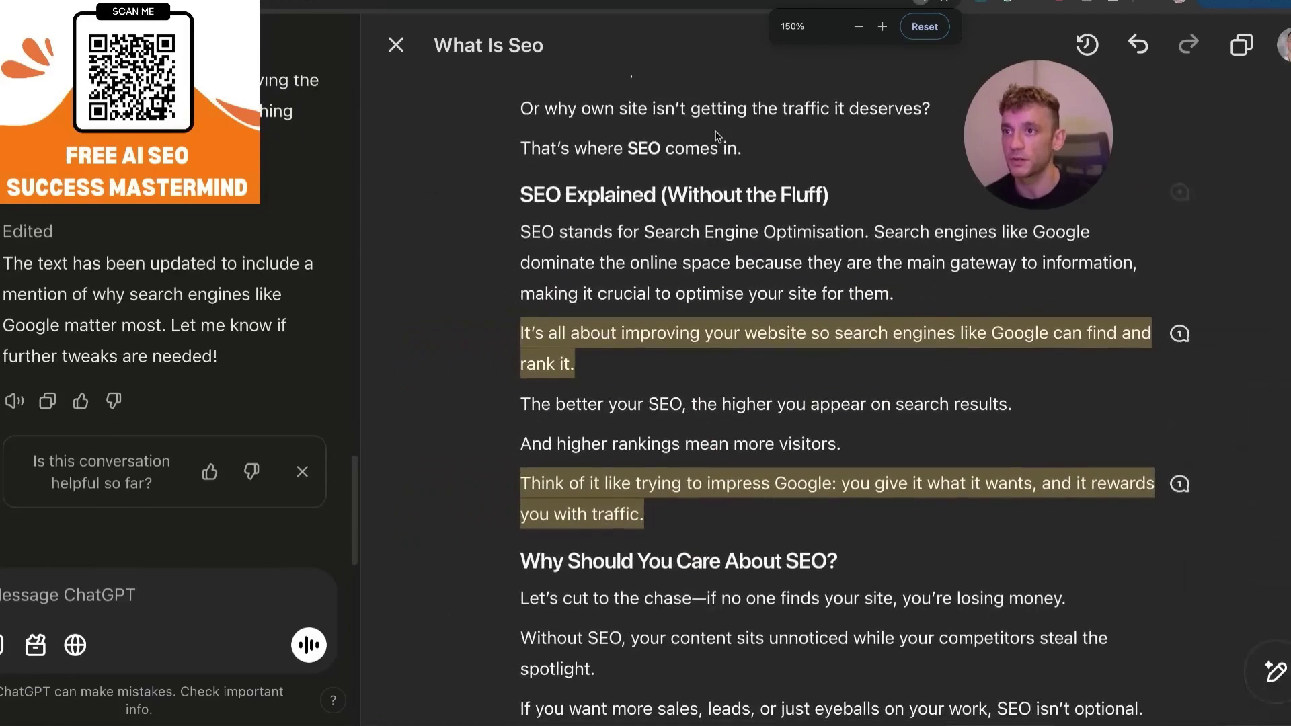
key(ctrl+minus)
- Paste the page URLs from the site's sitemap.xml into the ChatGPT message
scroll(434, 319, up, 6)
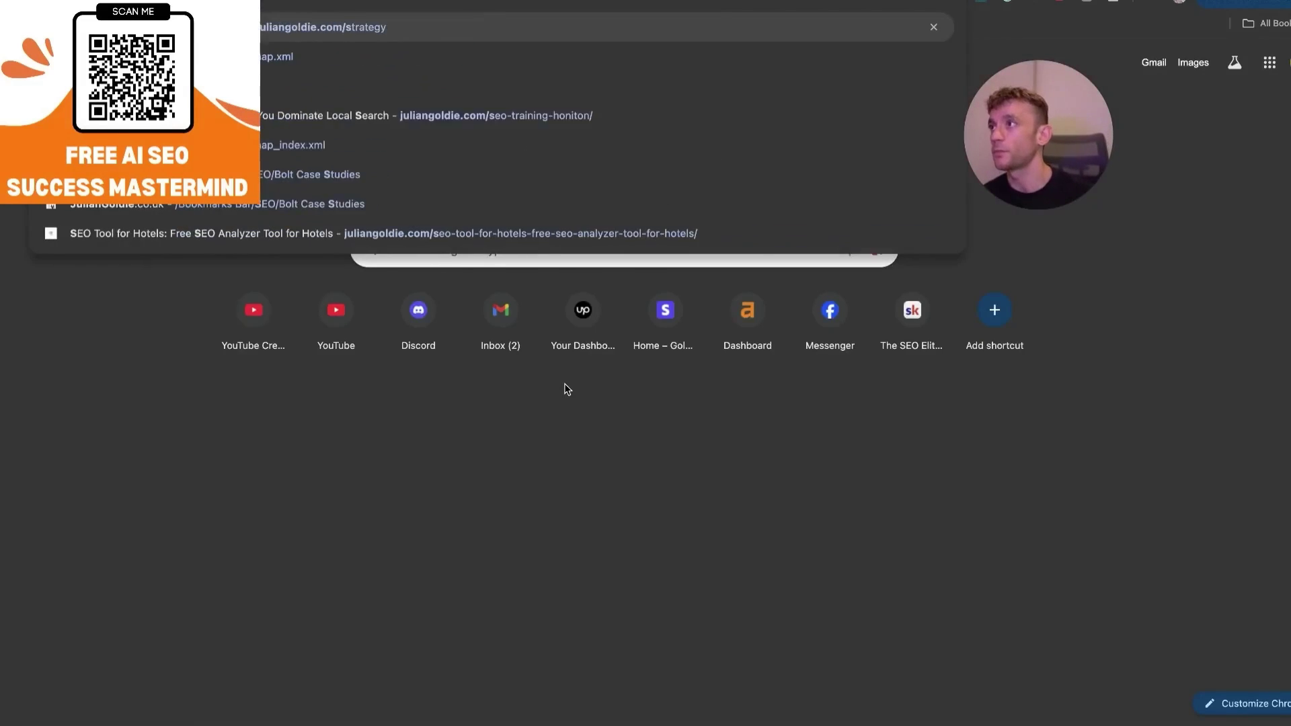
key(Return)
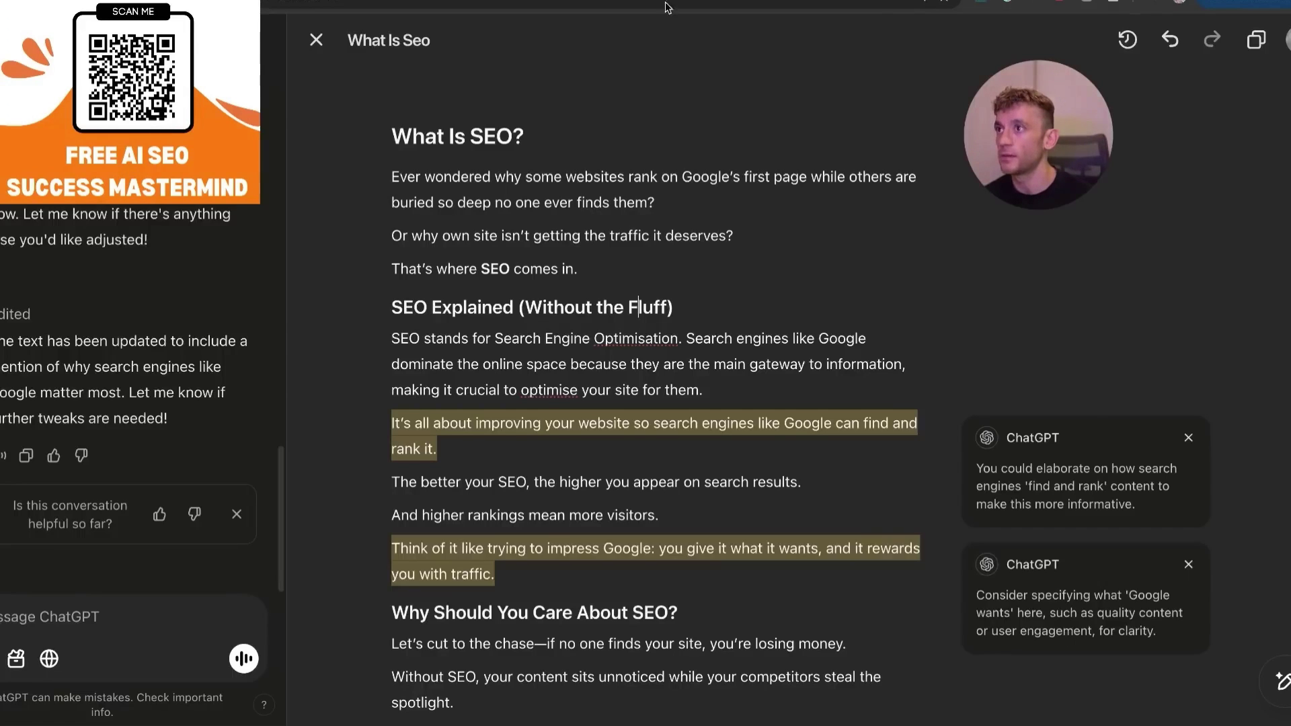
key(super+v)
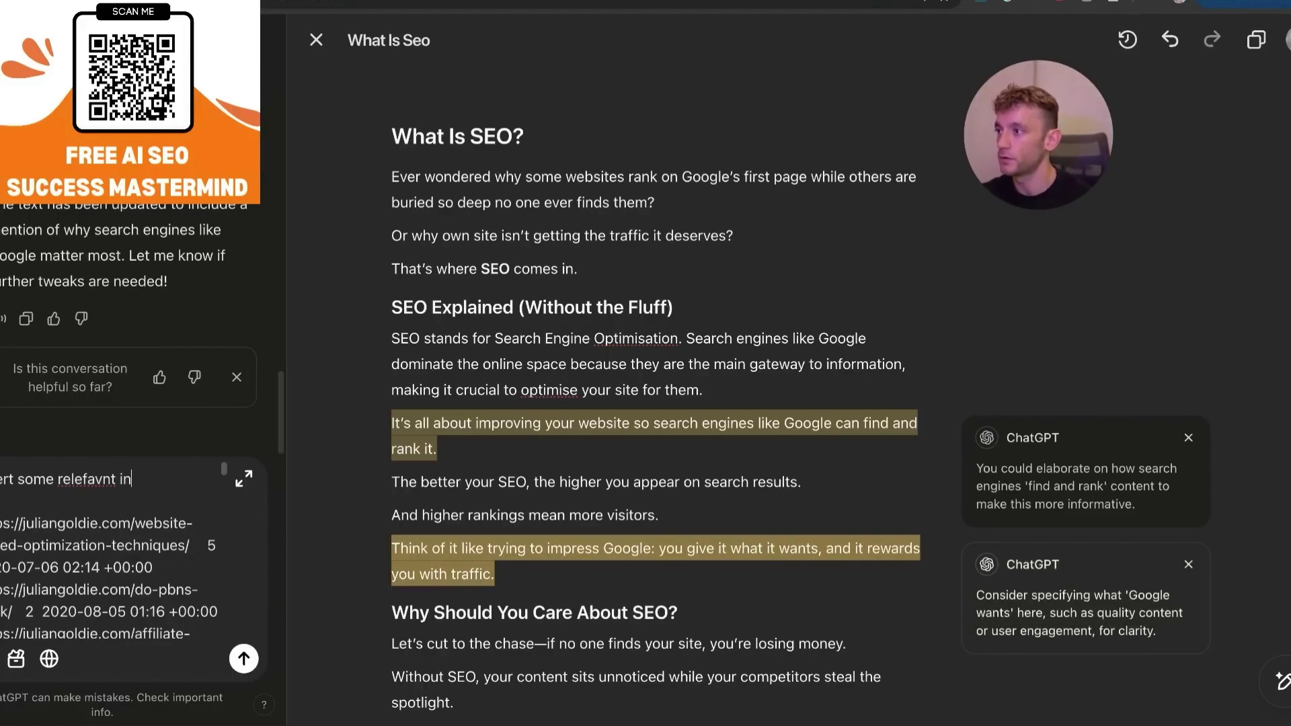
- Send the request to insert relevant internal links from the sitemap into the article
text(nks)
key(shift+Return)
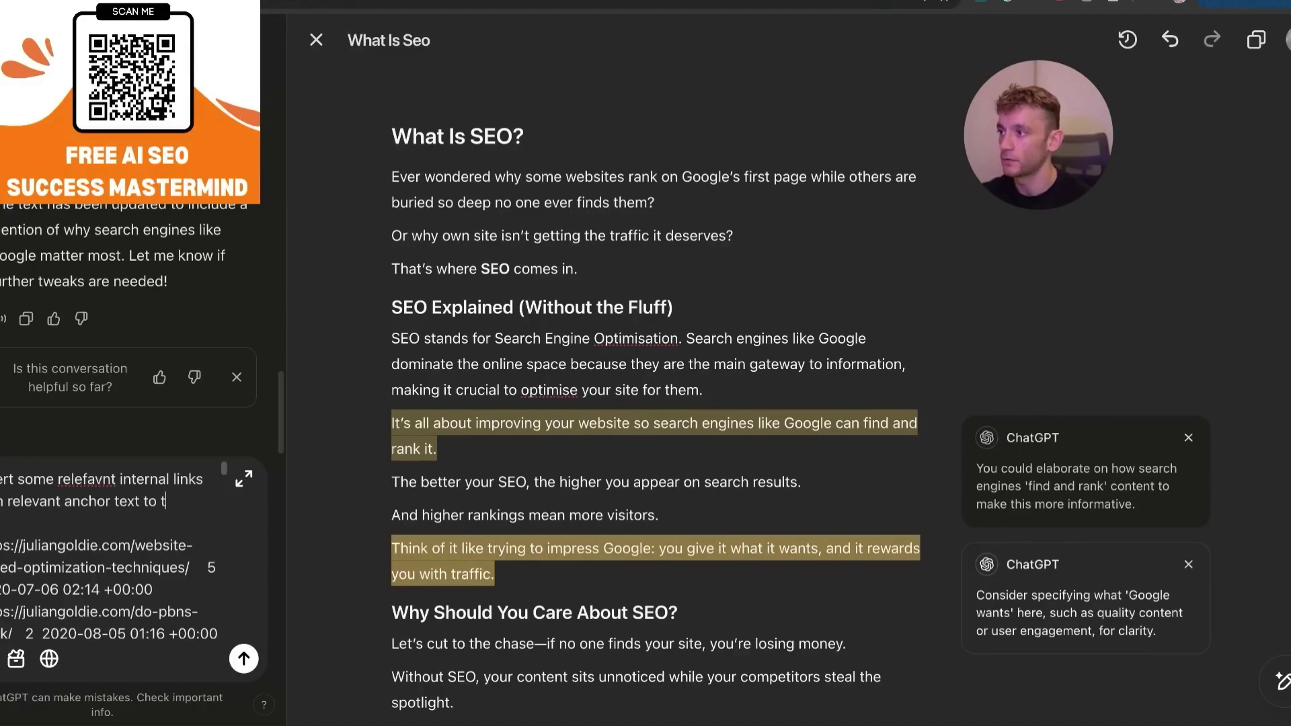
key(ctrl+a)
key(Return)
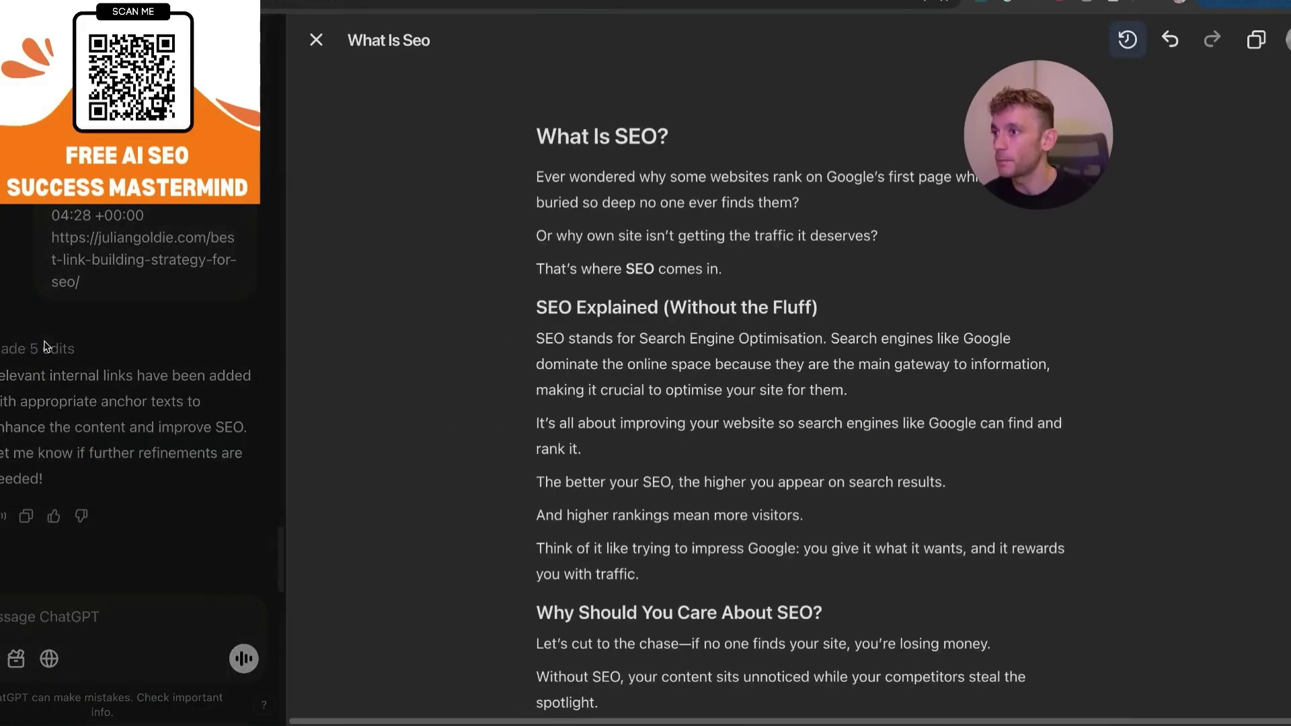
- Review the five added internal links and open the 'keyword research template' link's page
scroll(781, 422, down, 10)
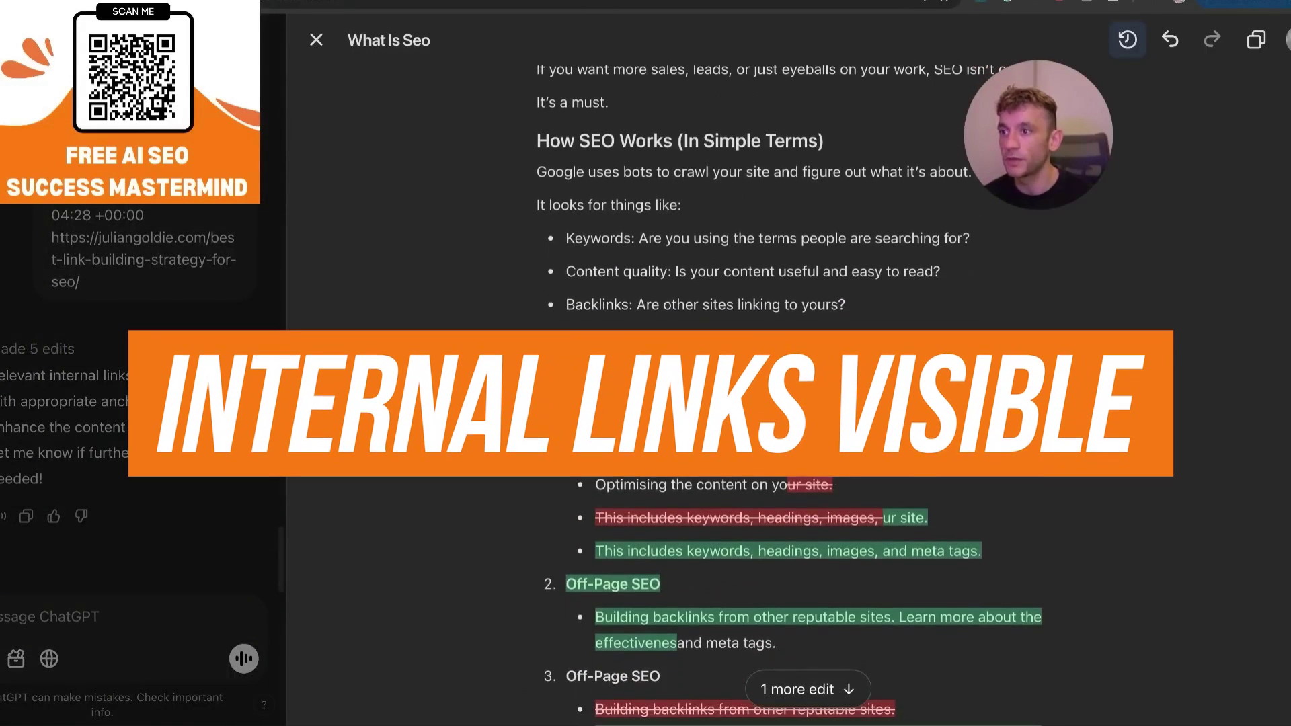
scroll(886, 486, down, 4)
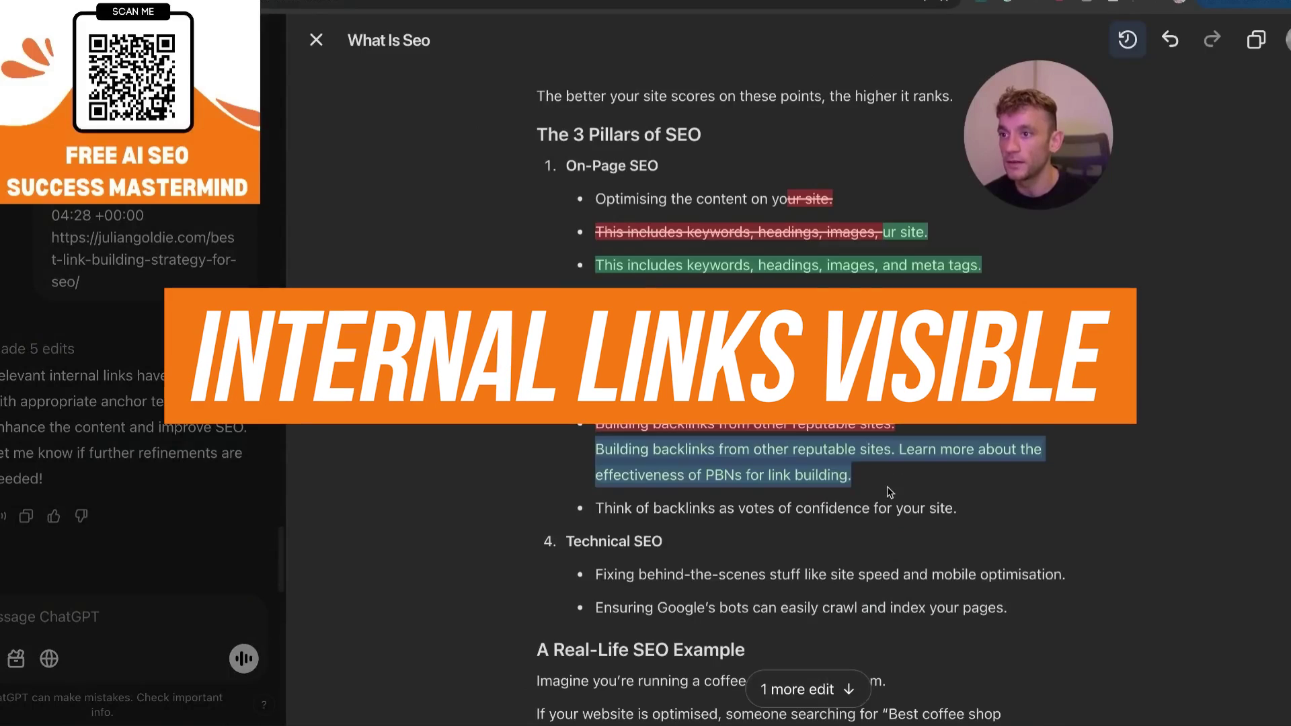
scroll(886, 486, down, 9)
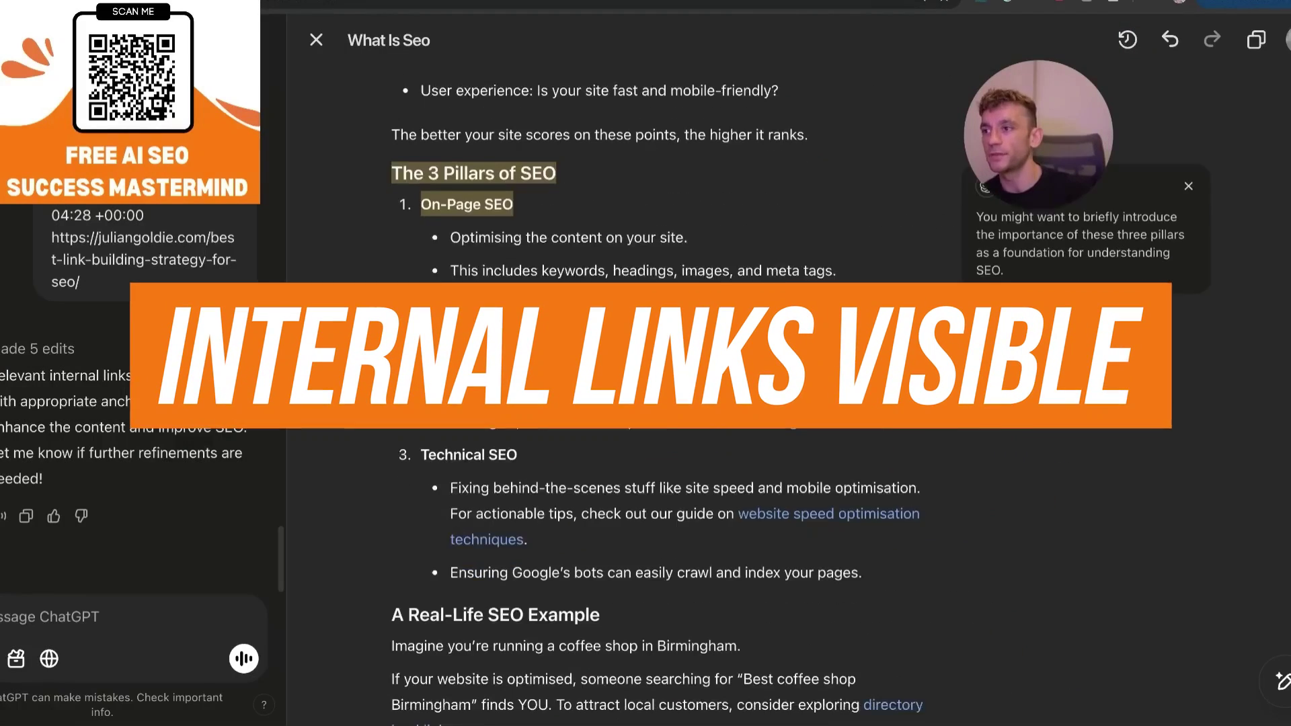
scroll(669, 390, down, 15)
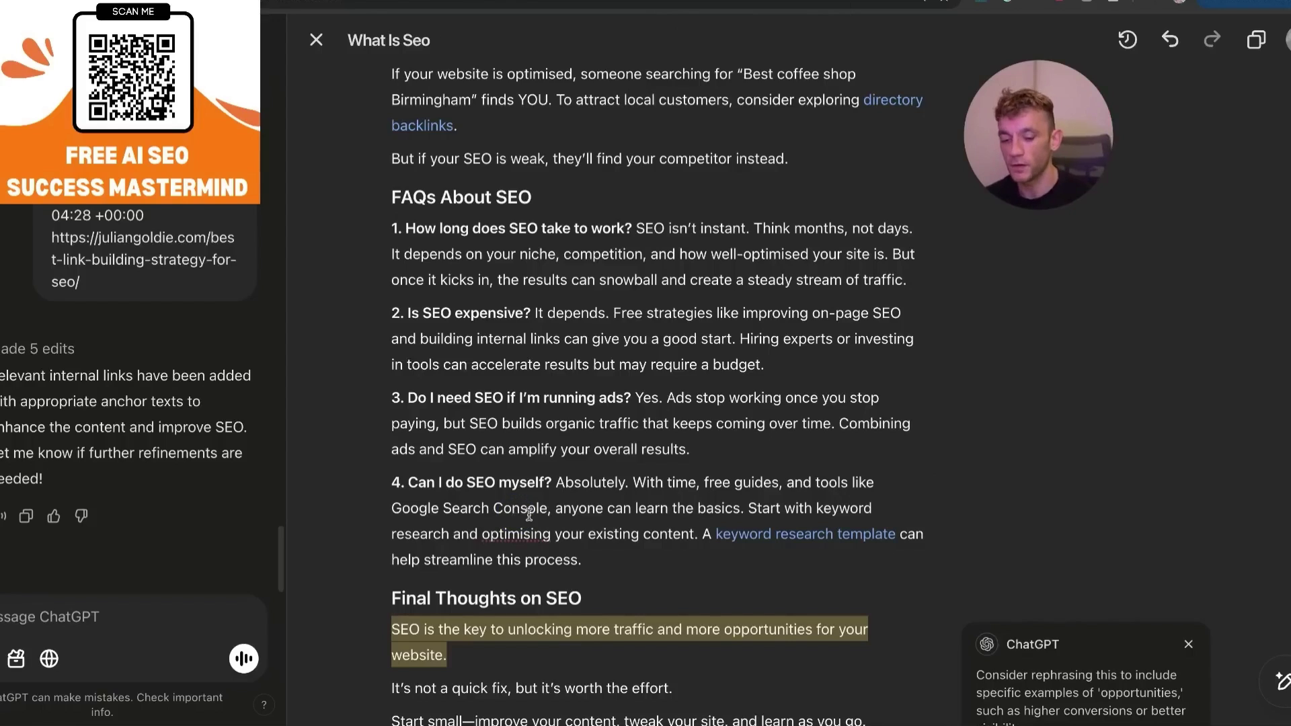
key(super+equal)
scroll(520, 230, down, 1)
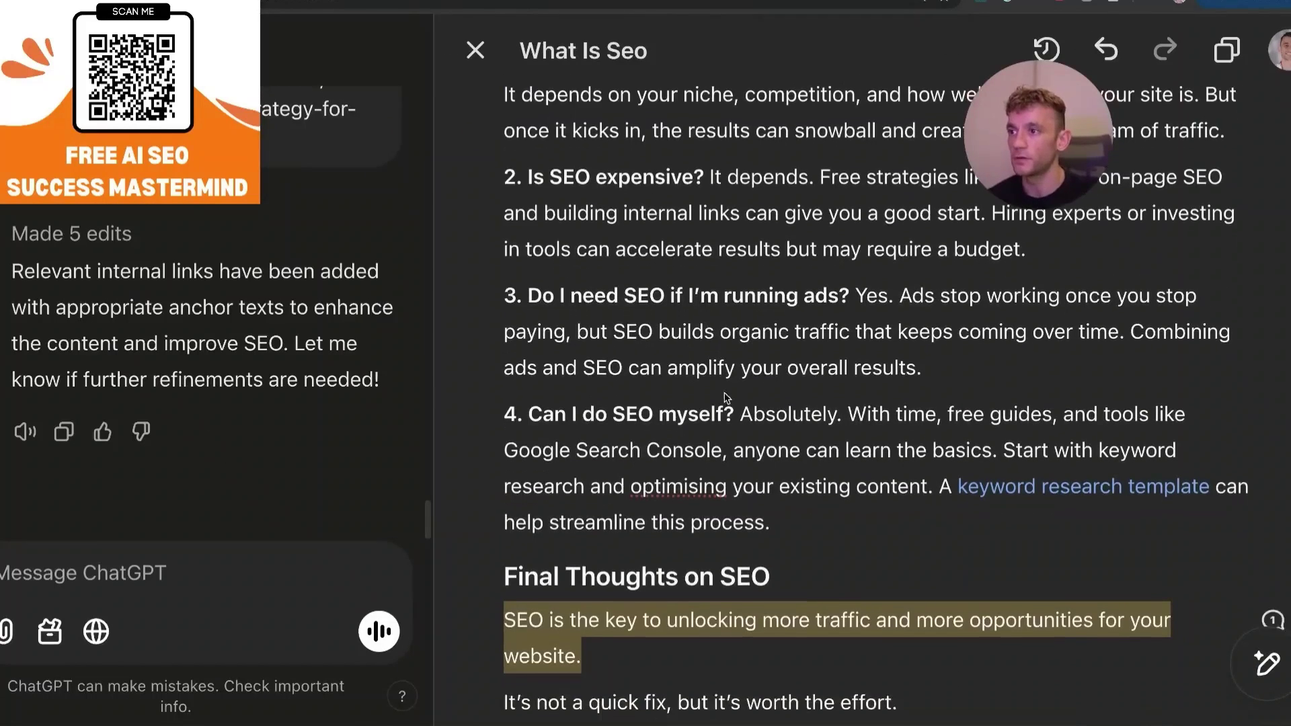
click(1024, 484)
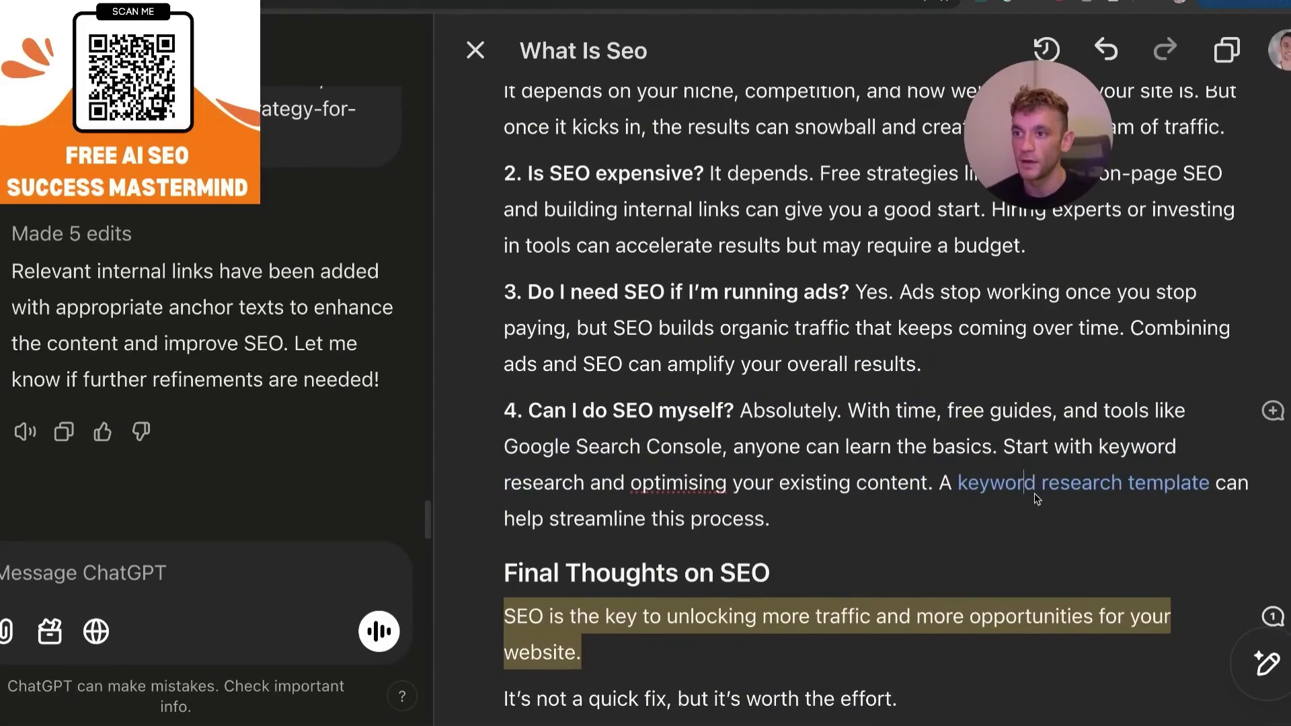
click(1084, 450)
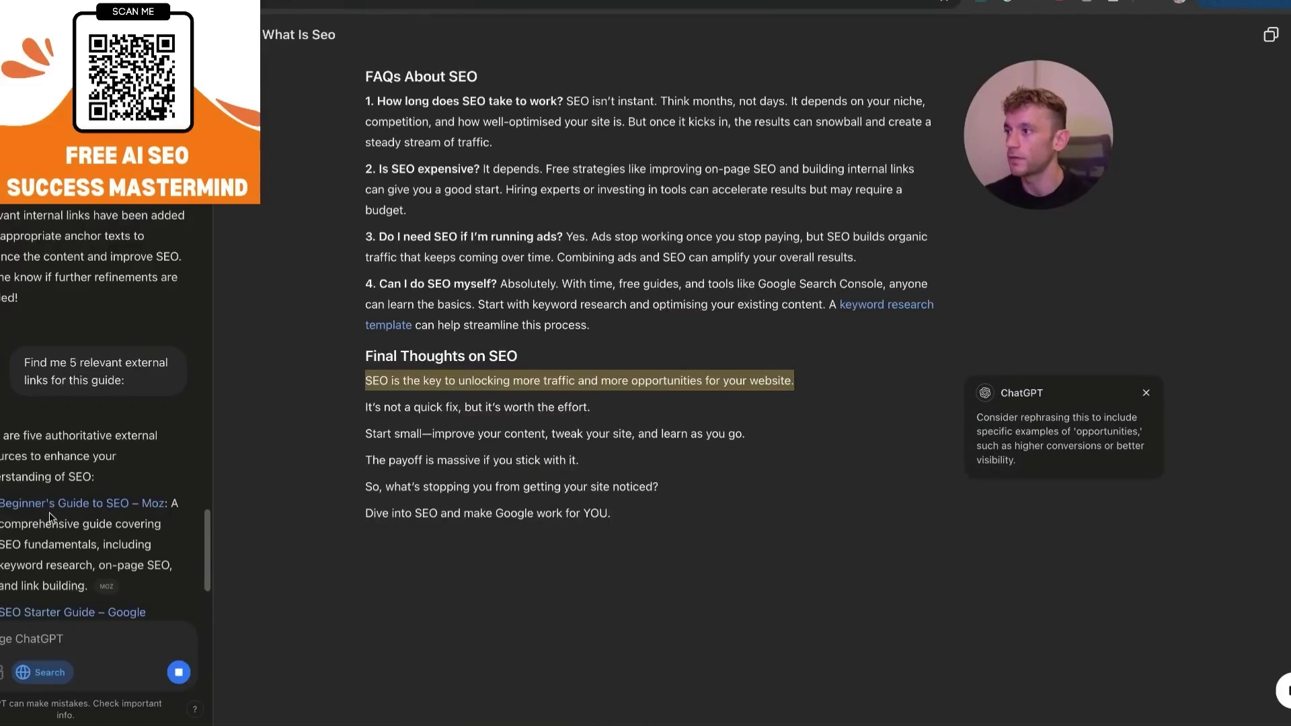
scroll(51, 518, up, 5)
- Read the five external resources found, including Google's SEO Starter Guide and Ahrefs' Beginner's Guide
scroll(67, 531, down, 5)
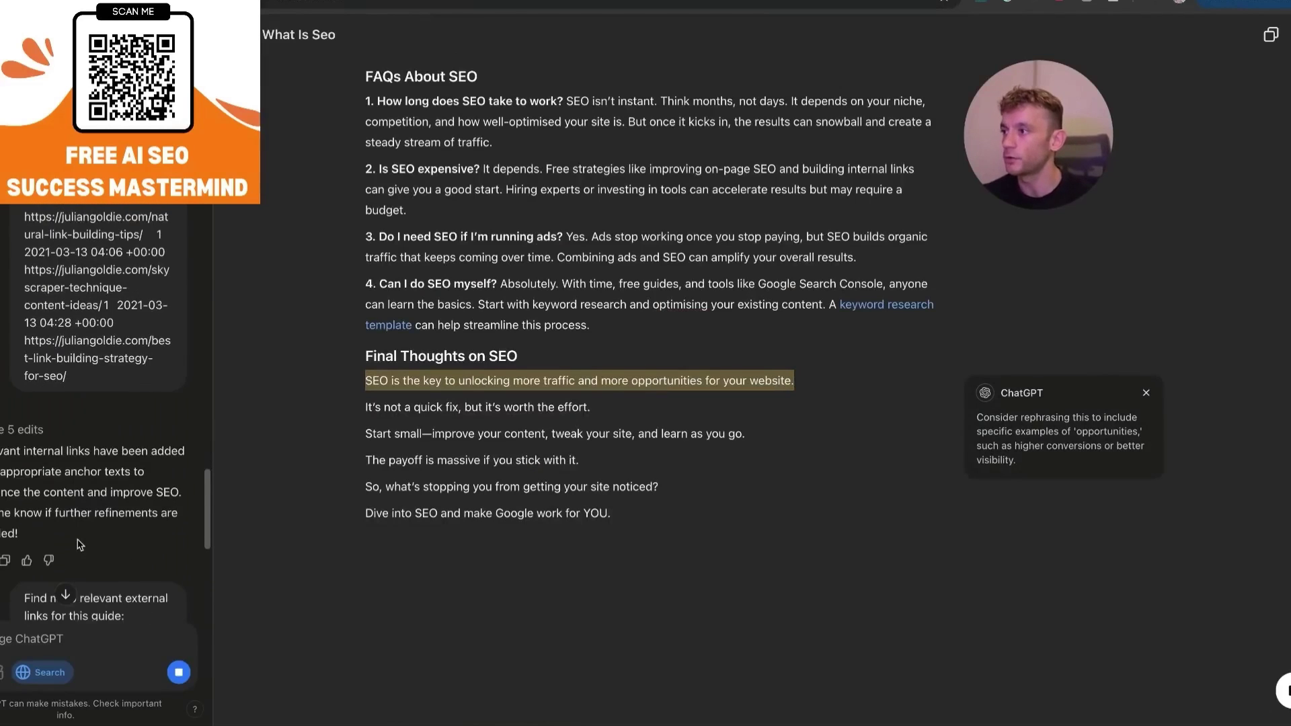
scroll(68, 571, down, 4)
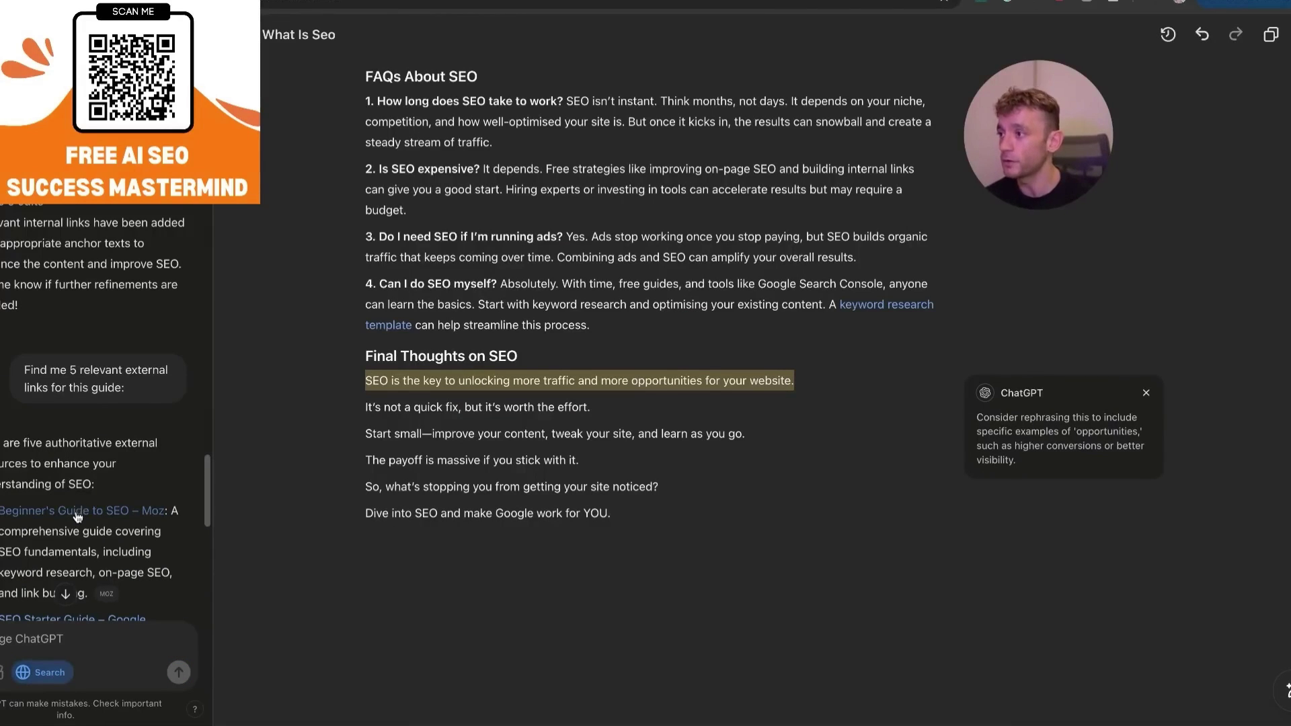
scroll(86, 521, down, 3)
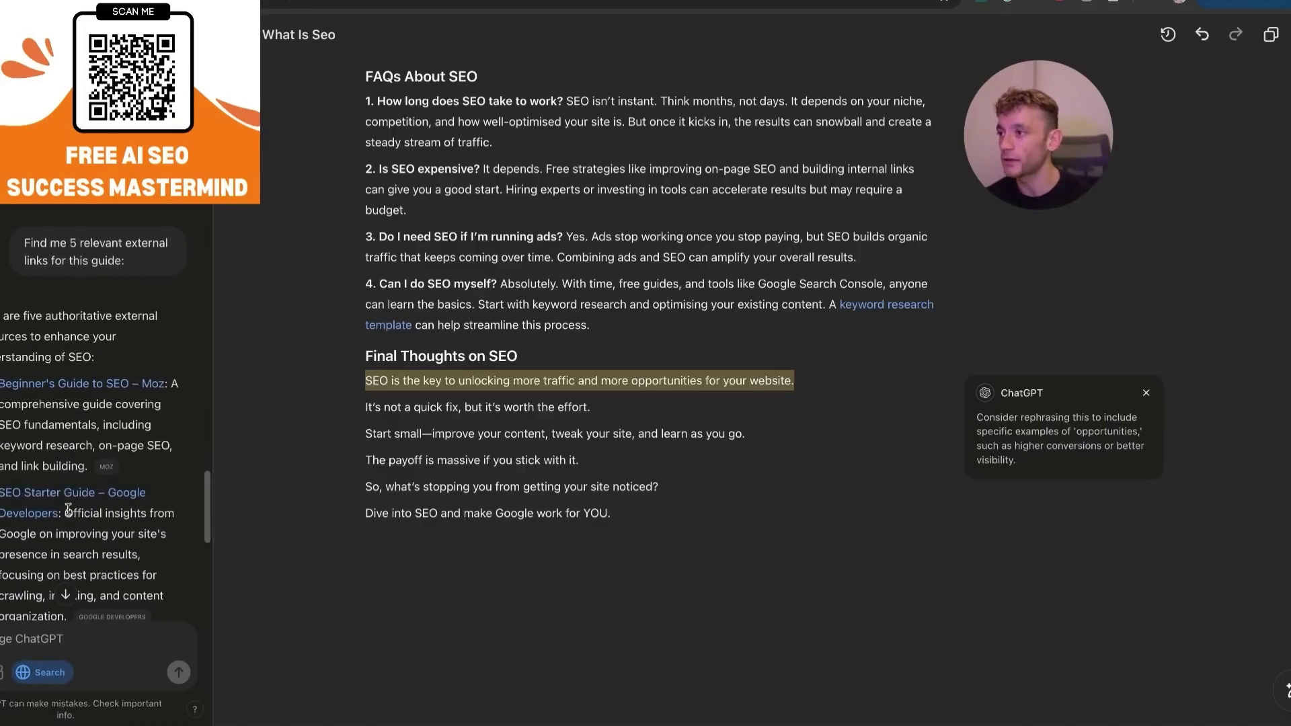
scroll(438, 434, up, 15)
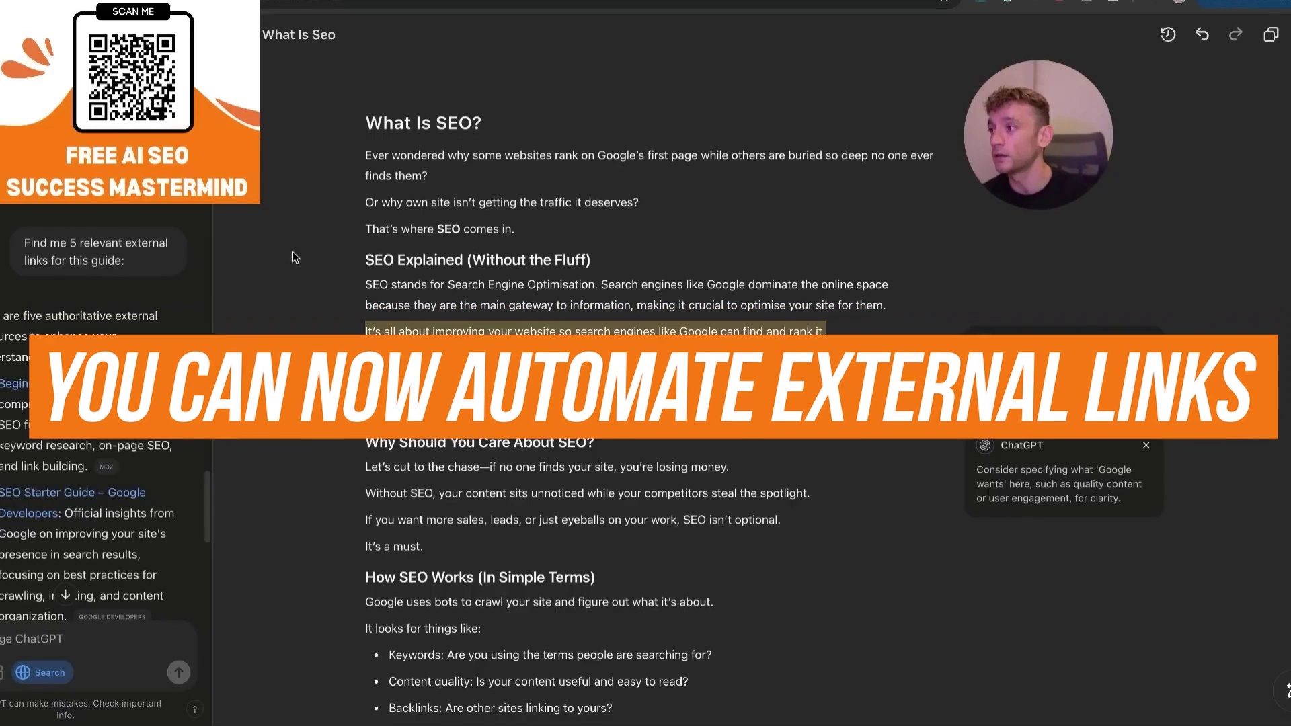
scroll(170, 383, down, 8)
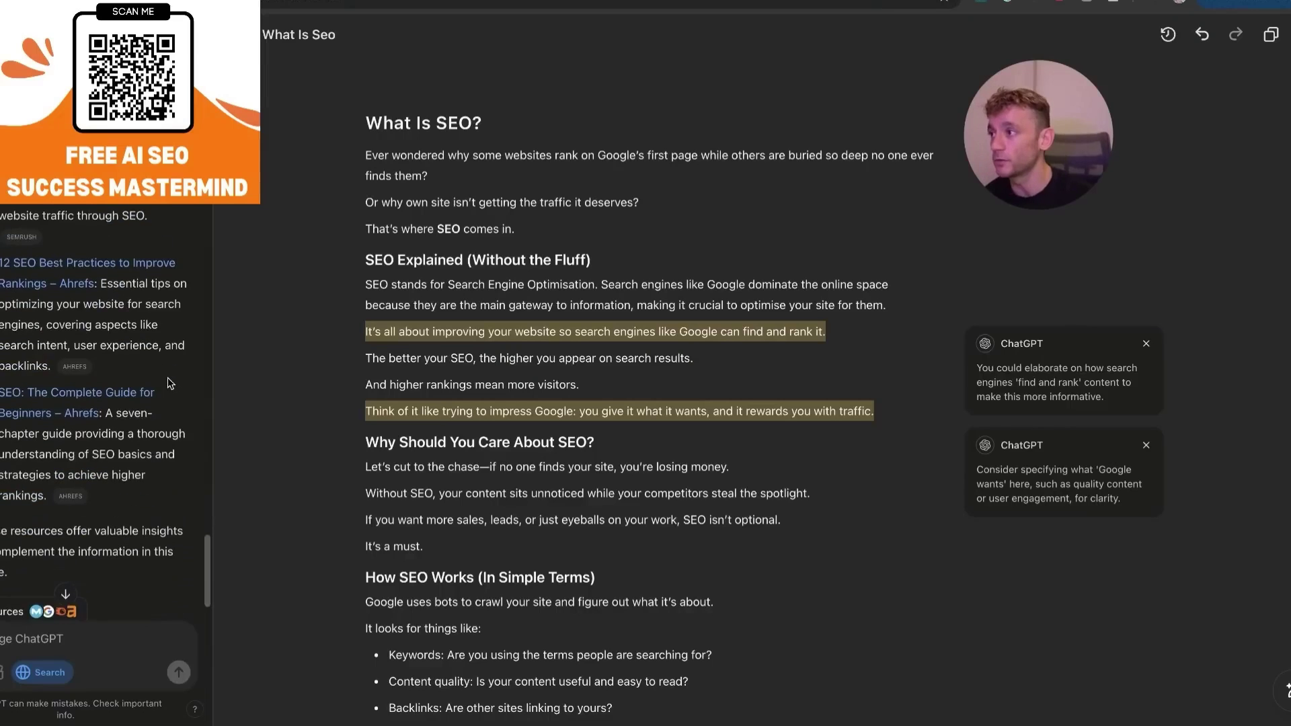
key(super+equal)
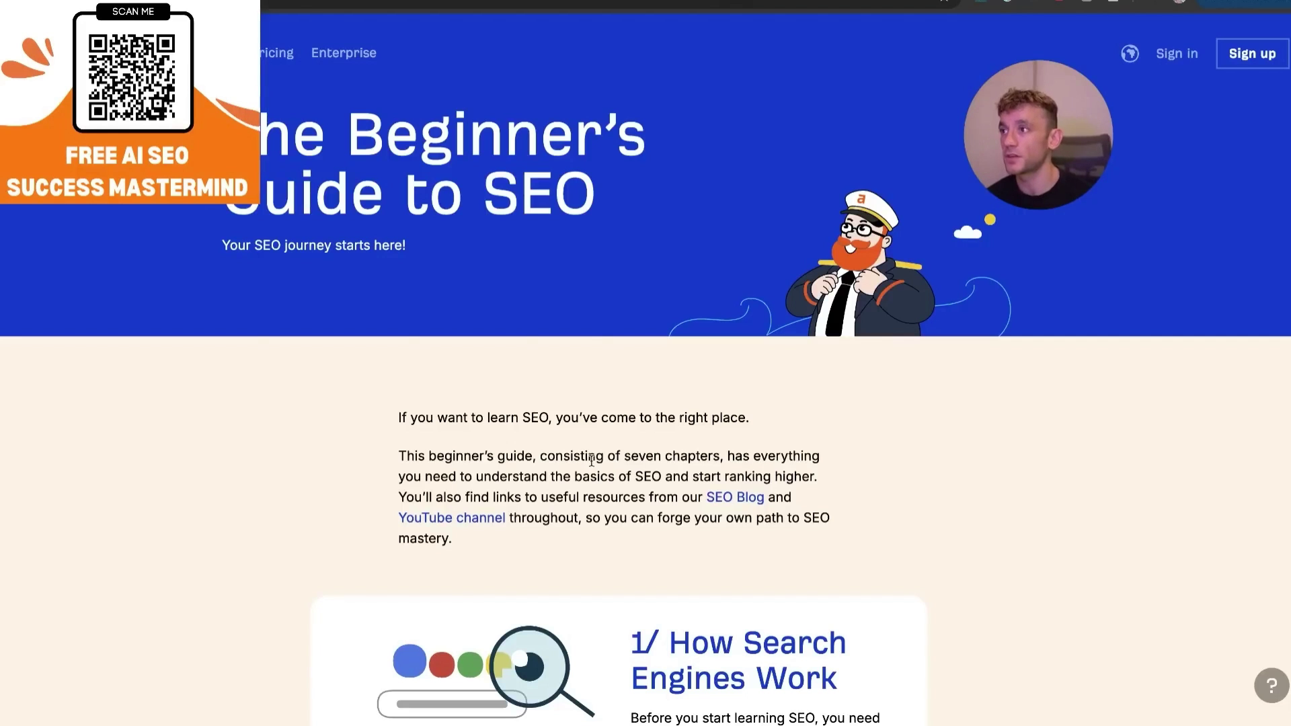
scroll(591, 460, down, 20)
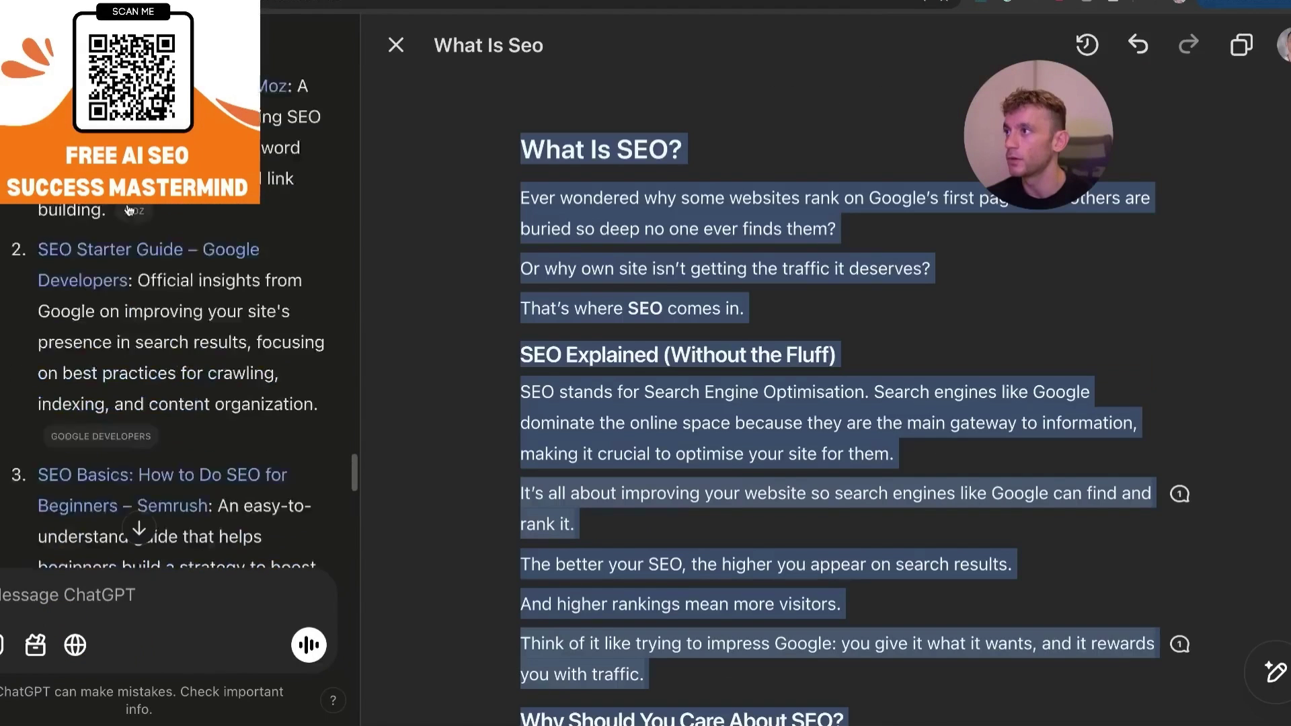
- Have ChatGPT insert a Google SEO Starter Guide link into the 'Why Should You Care About SEO?' lines, then open it to verify
scroll(212, 275, up, 2)
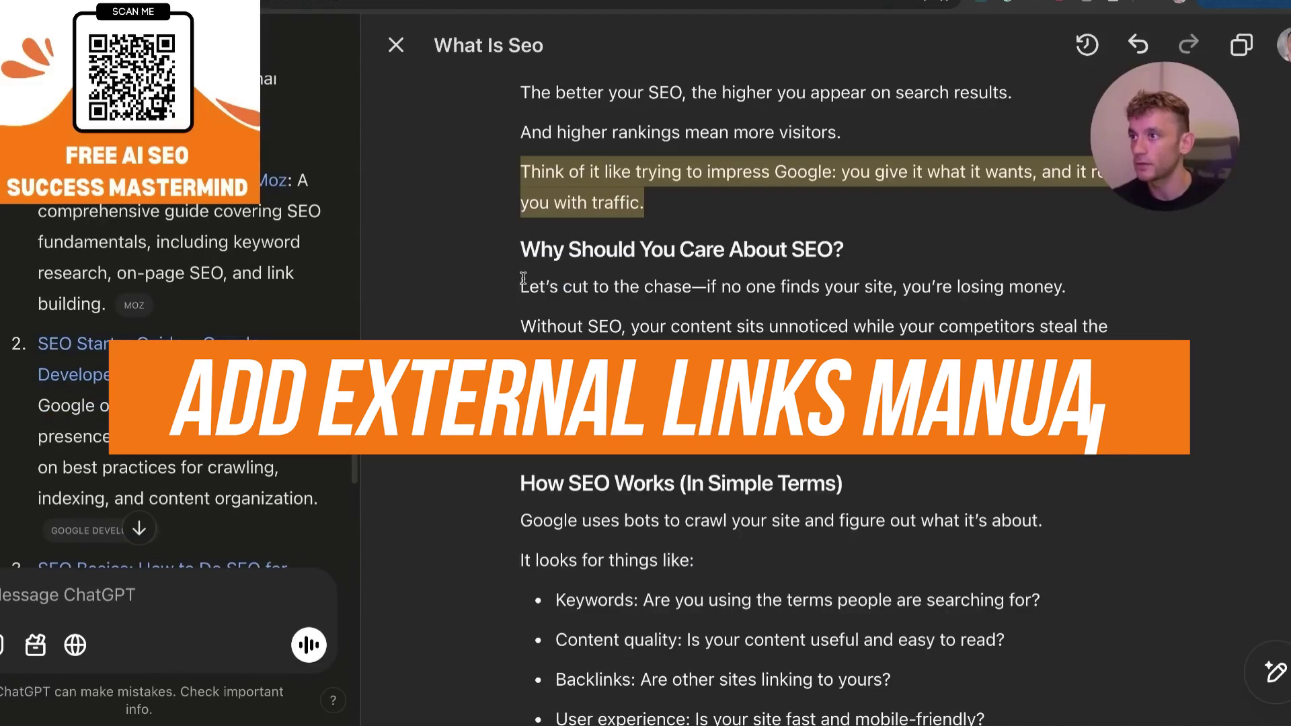
drag(517, 291, 609, 440)
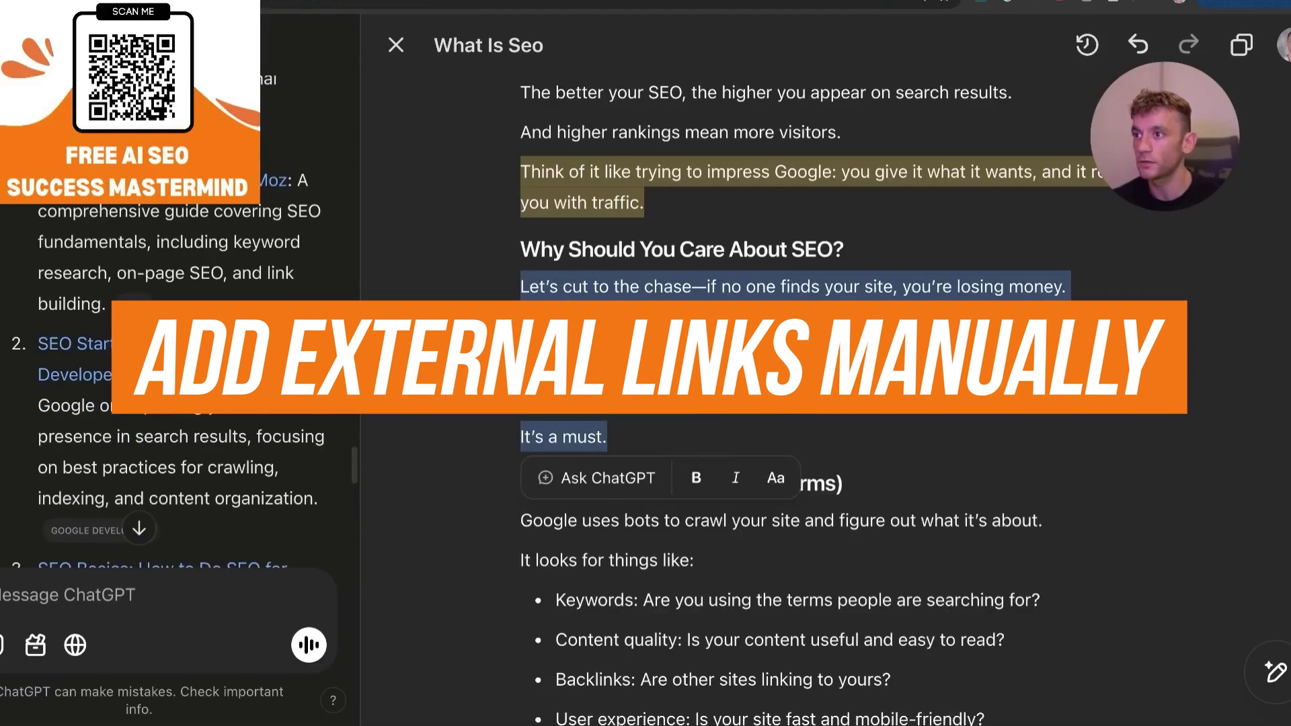
click(626, 479)
text(I)
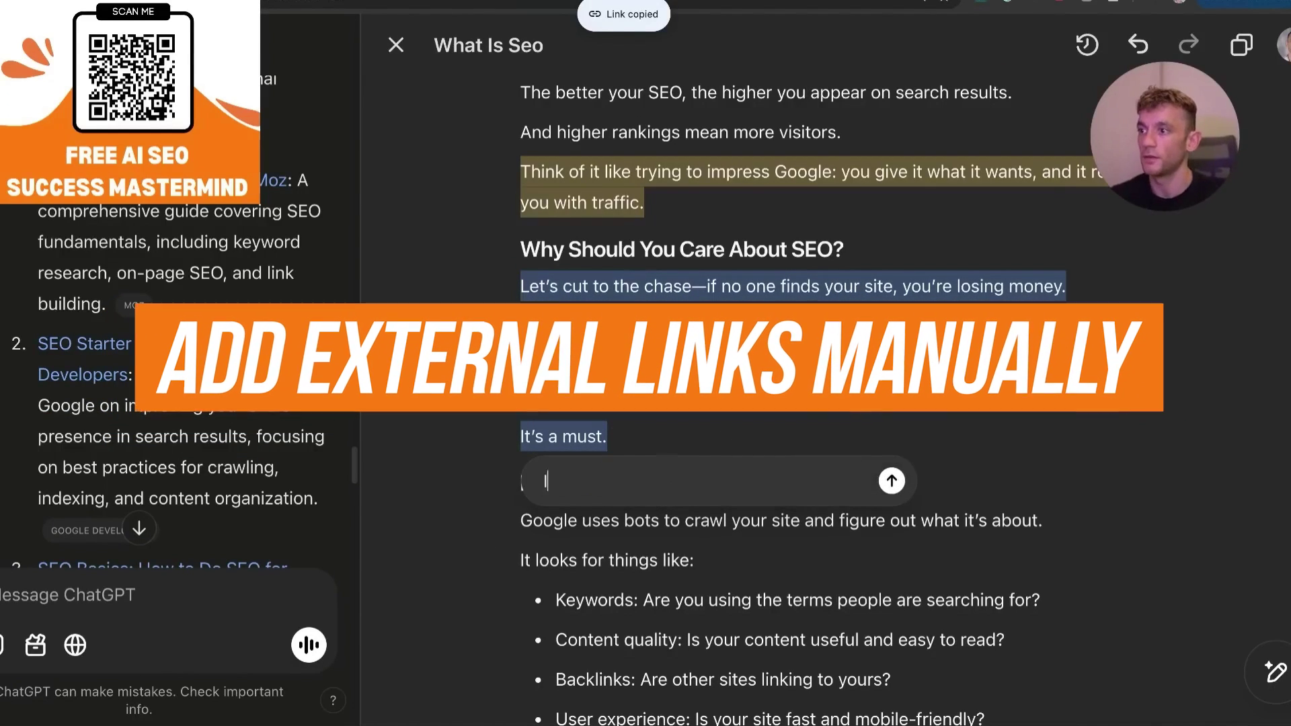
text(nsert these ext)
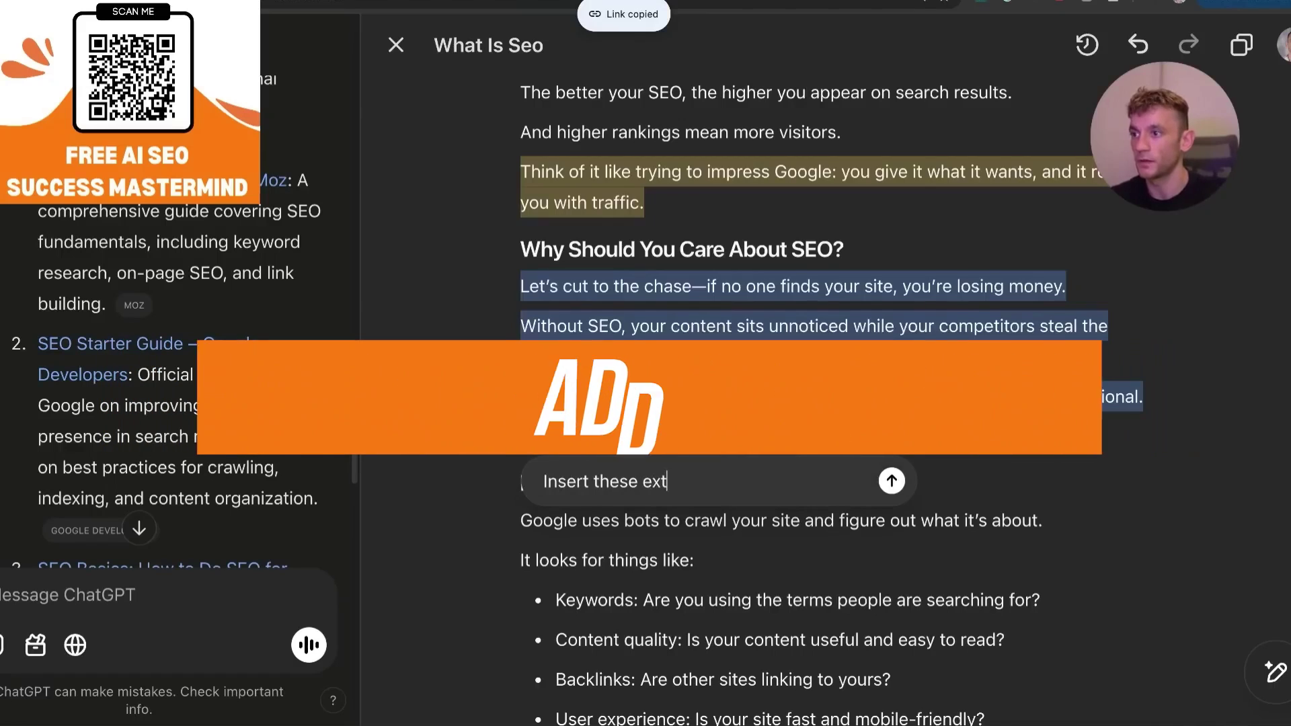
text(ernal links into our c)
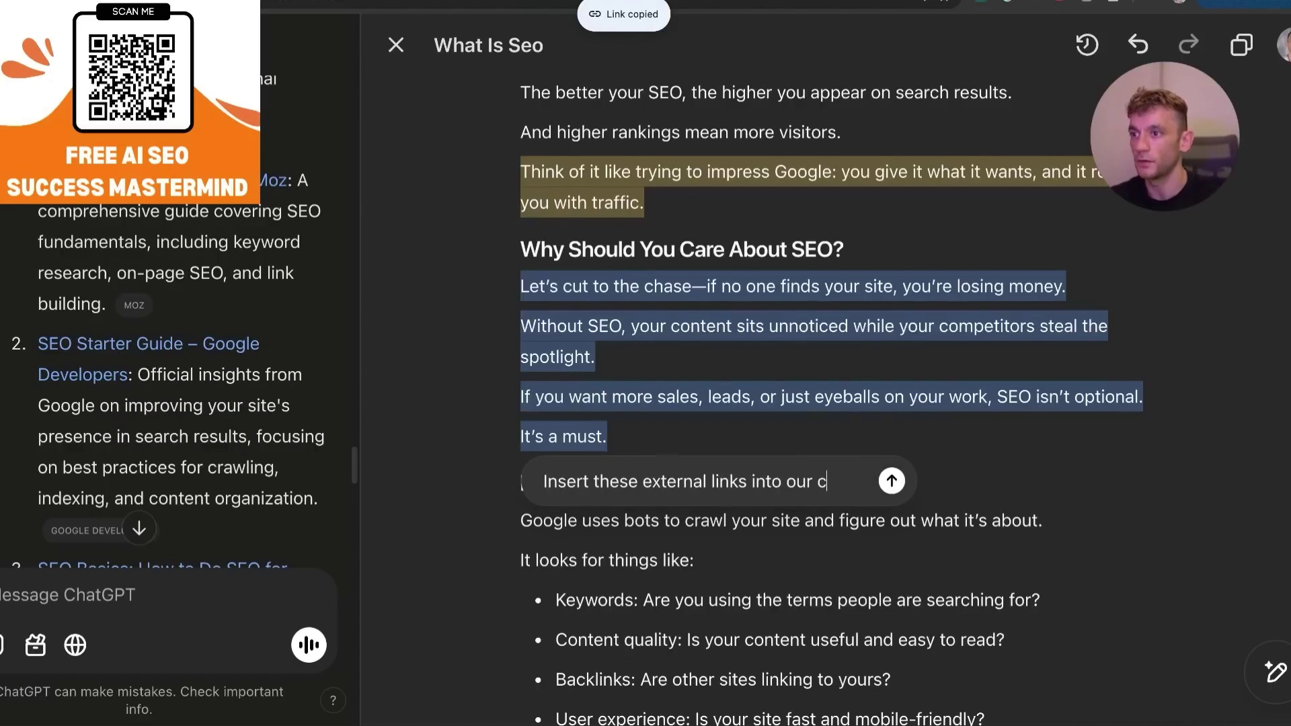
text(ontent:)
key(Return)
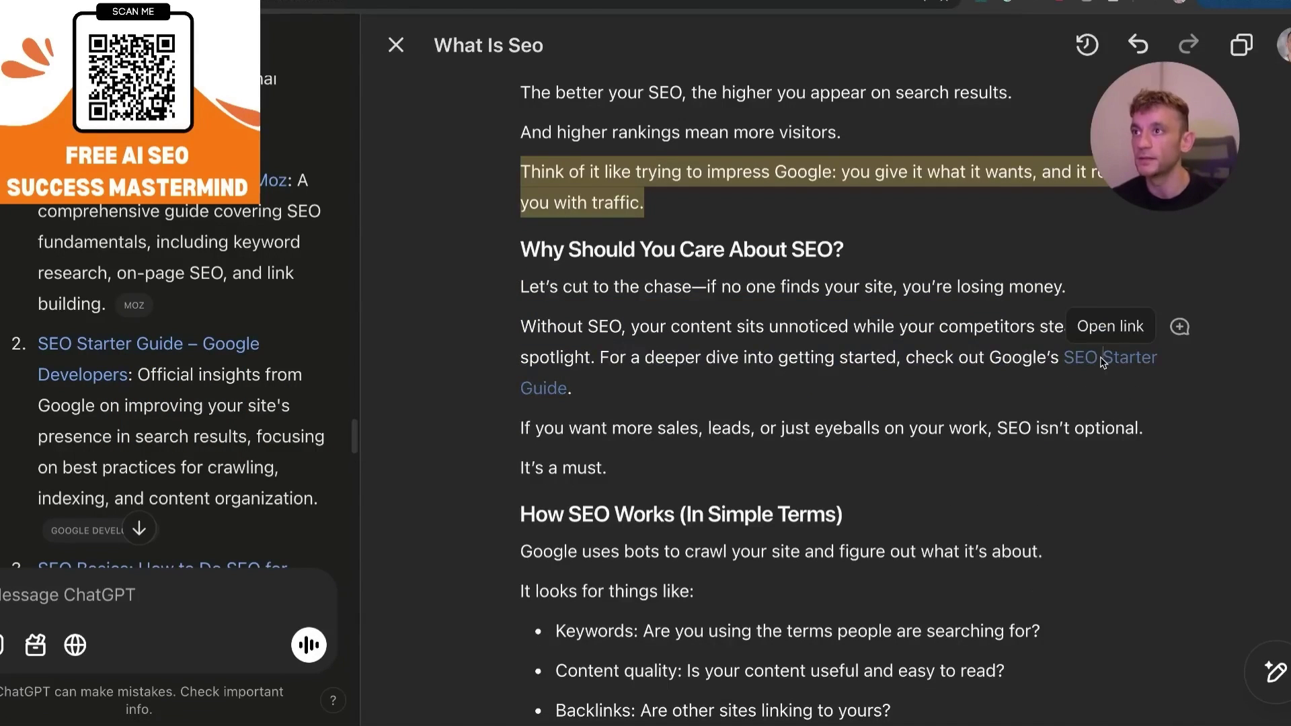
click(1113, 322)
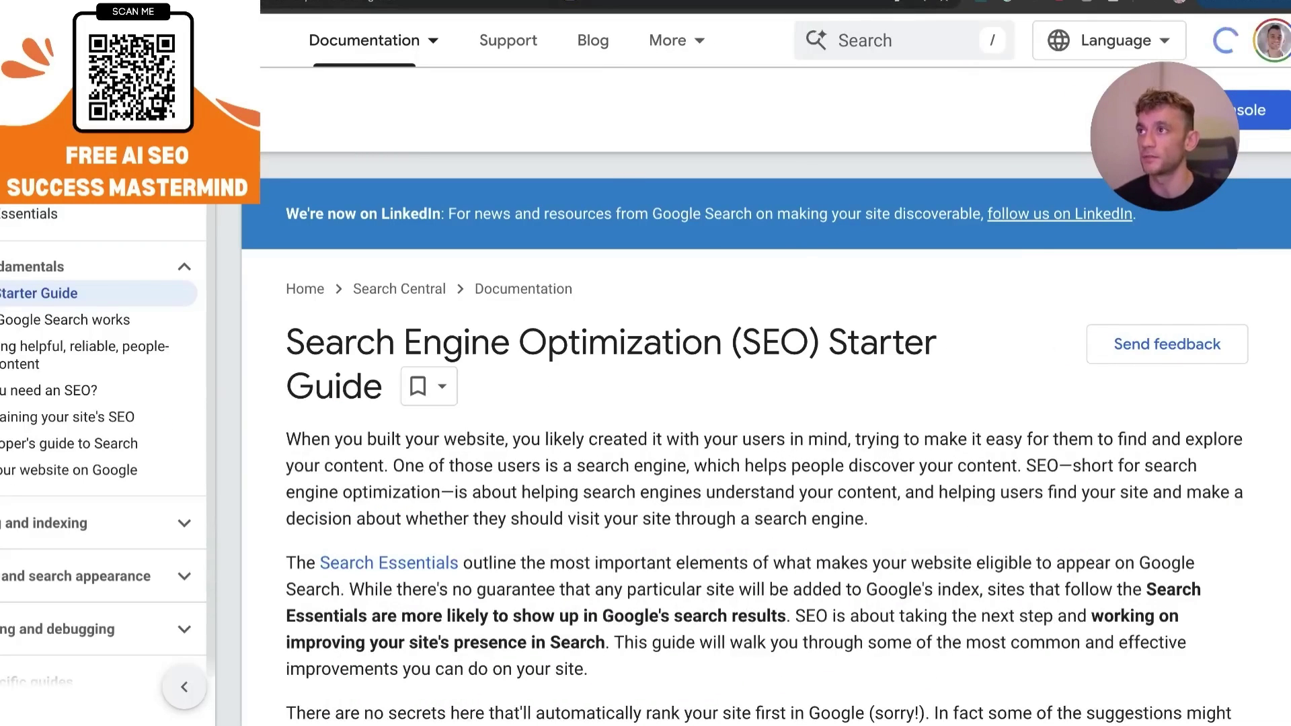
key(ctrl+w)
- Check the whole article's word count
scroll(799, 433, down, 20)
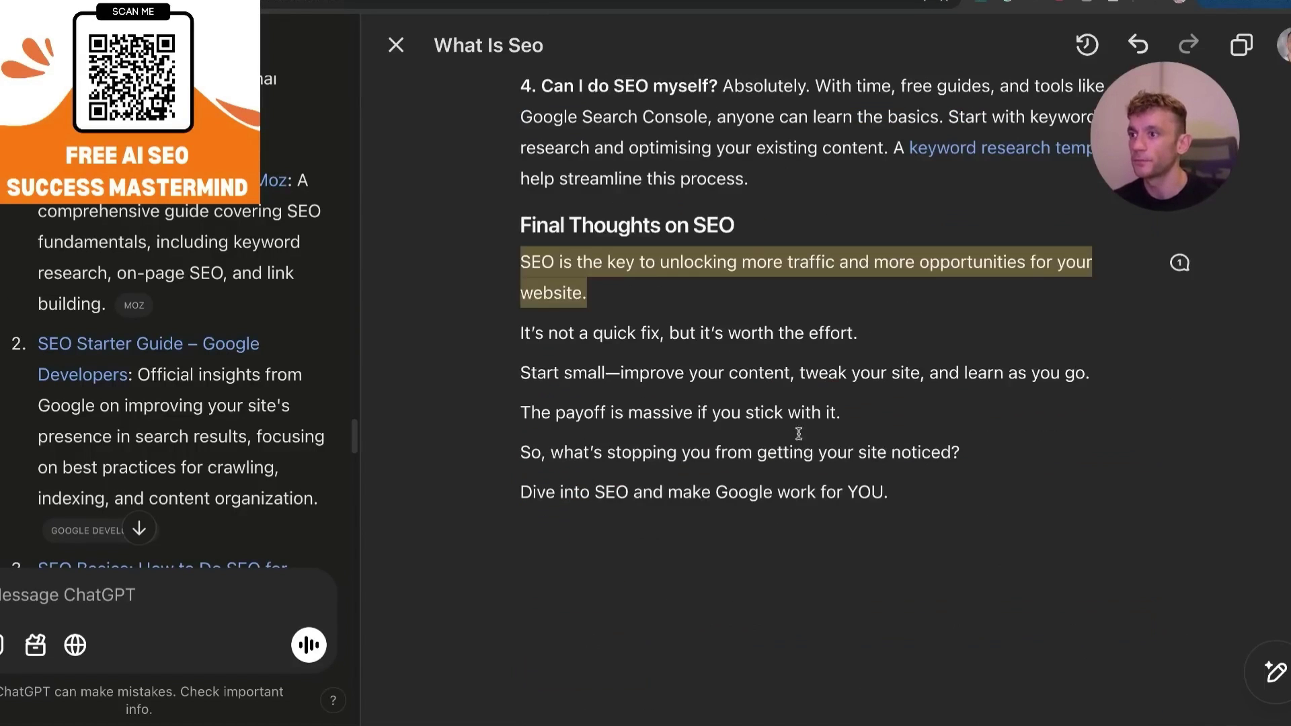
key(super+a)
key(ctrl+shift+w)
click(632, 267)
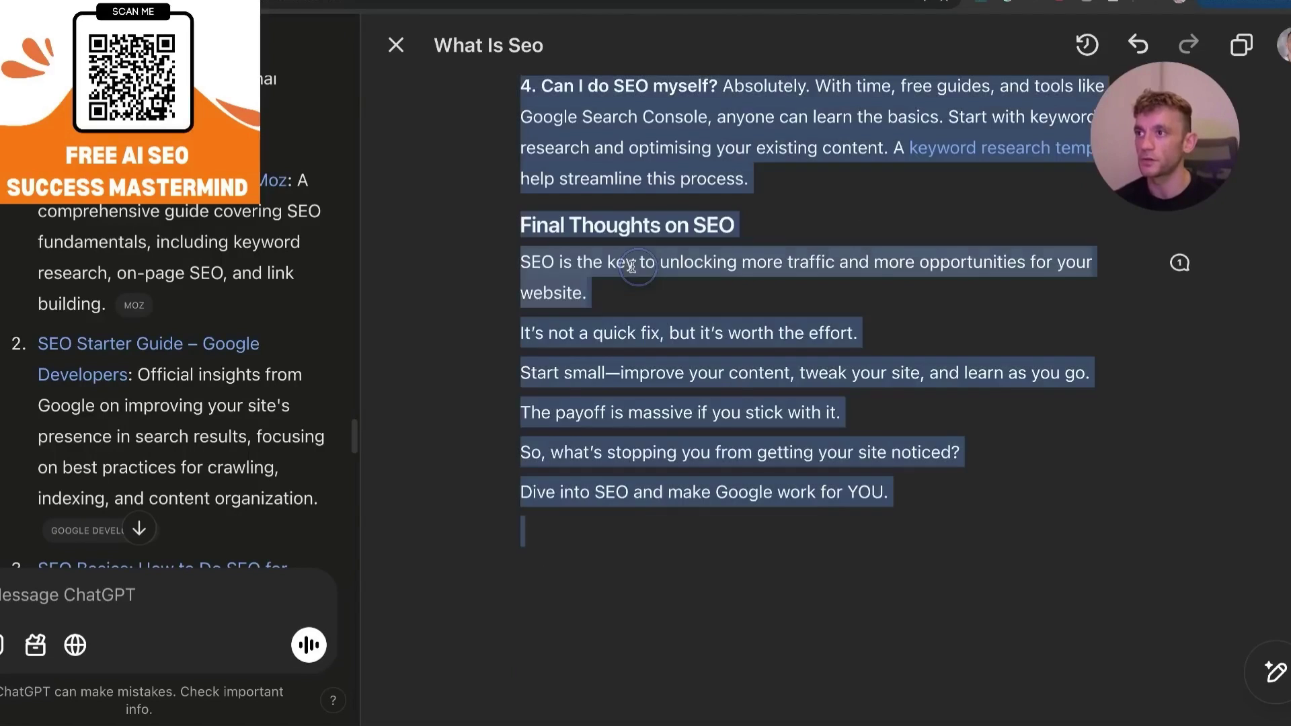
key(Right)
- Rewrite the article at Middle School reading level, then set its length to Longest
mouse_move(1275, 671)
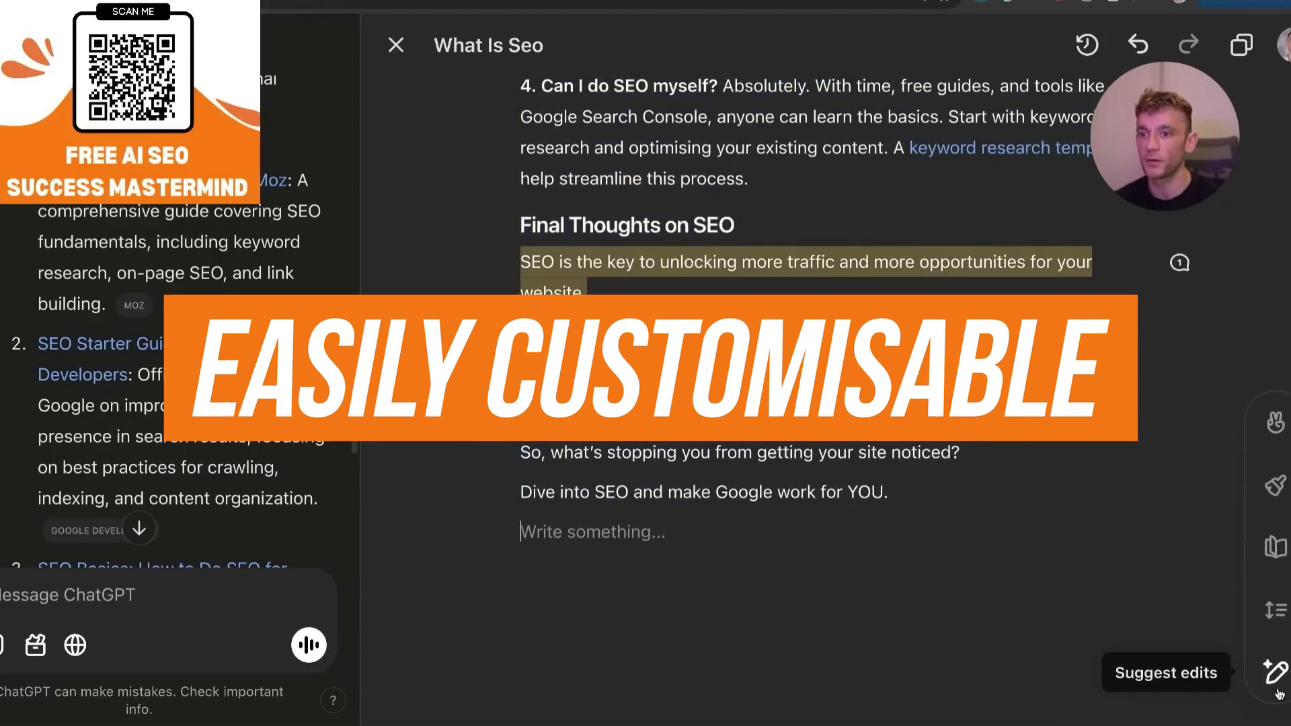
click(1276, 610)
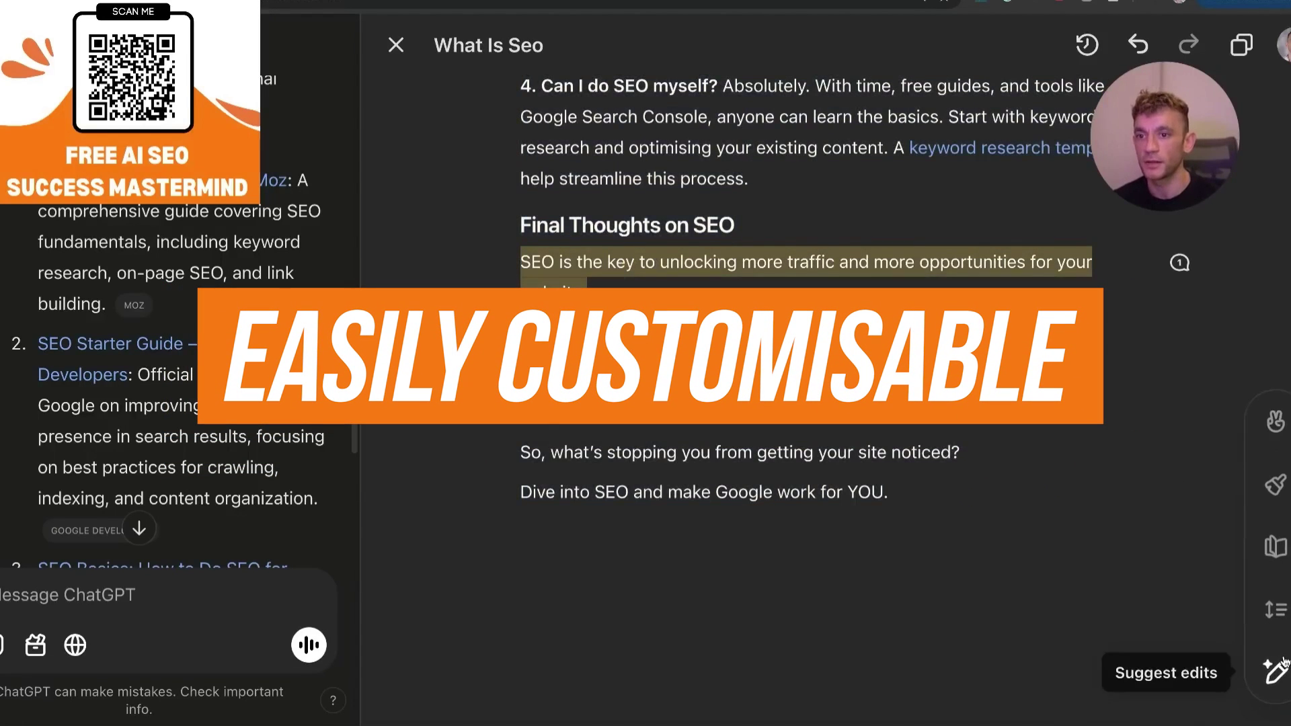
click(1275, 548)
drag(1273, 553, 1277, 632)
click(1274, 626)
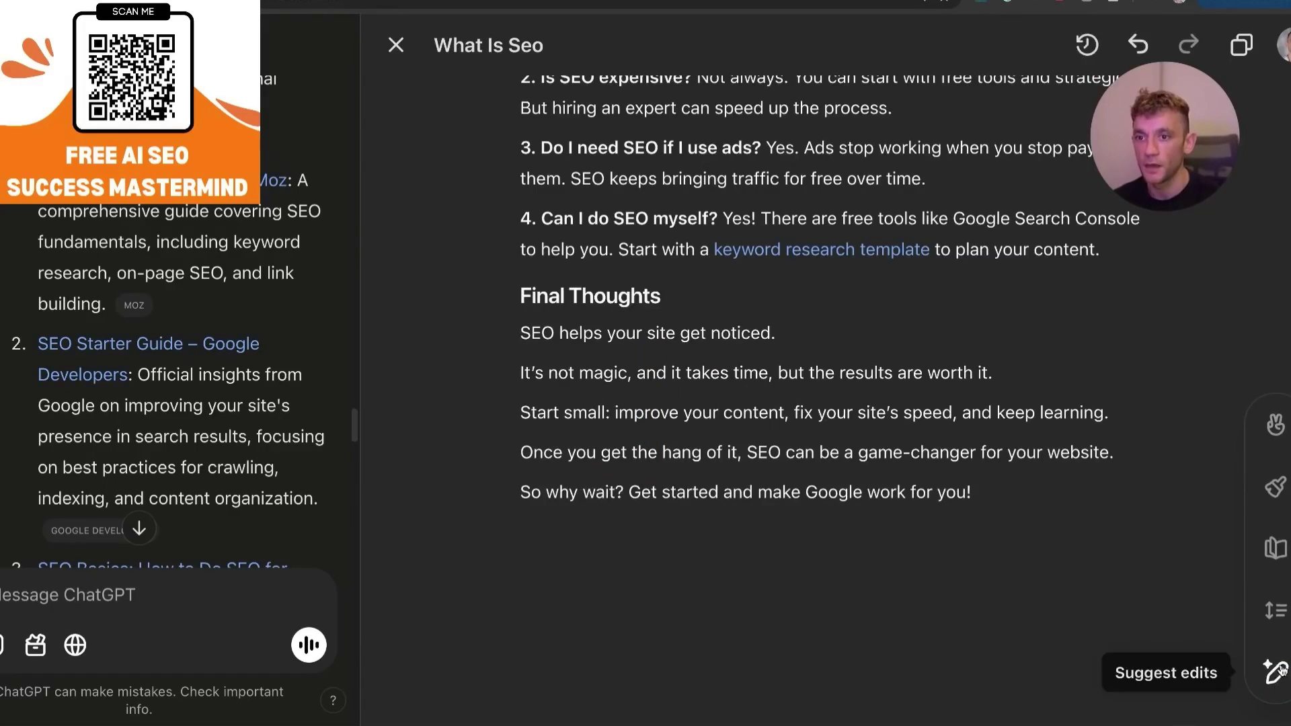
click(1285, 611)
drag(1274, 548, 1272, 454)
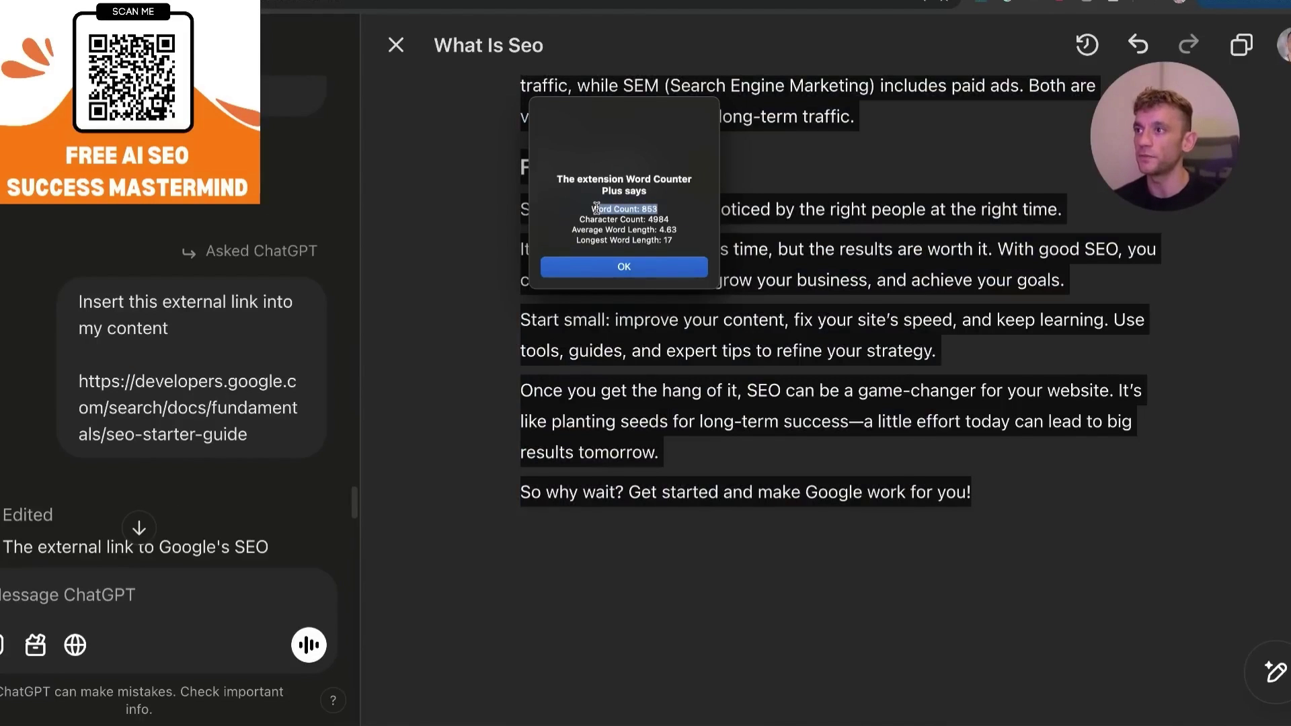
click(639, 266)
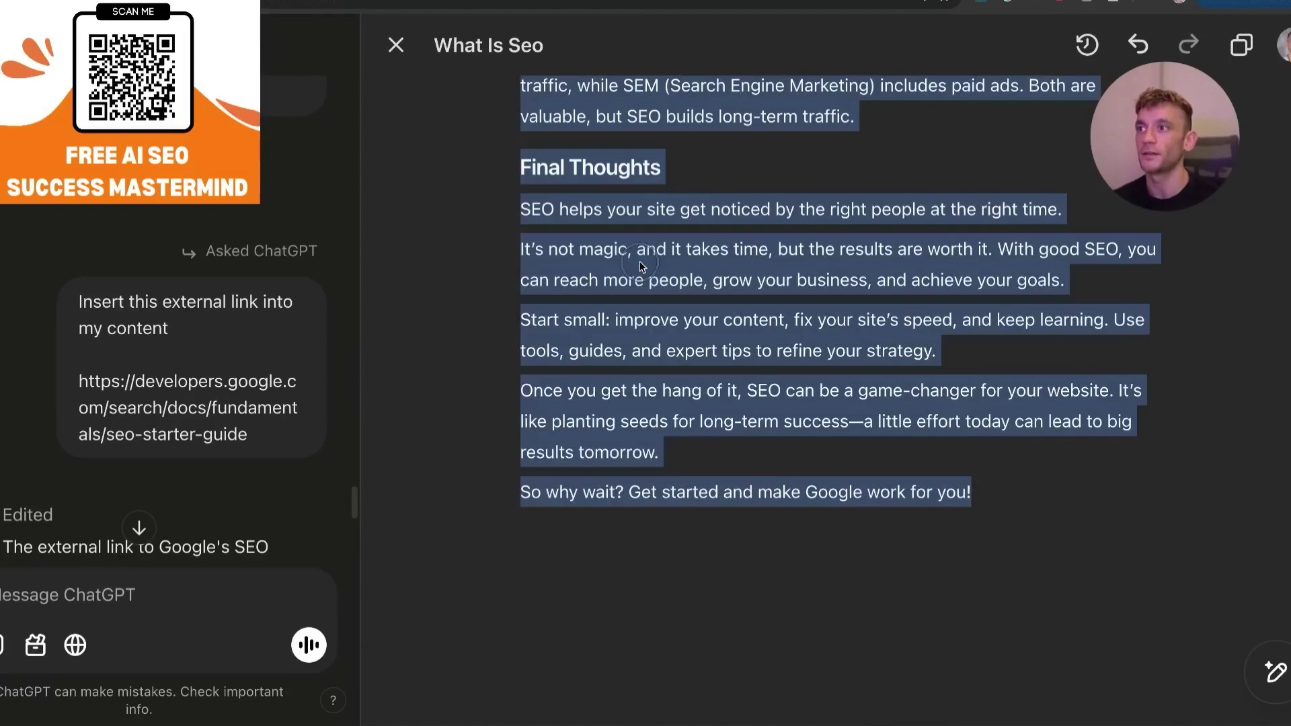
click(639, 261)
scroll(640, 302, up, 15)
scroll(640, 335, up, 5)
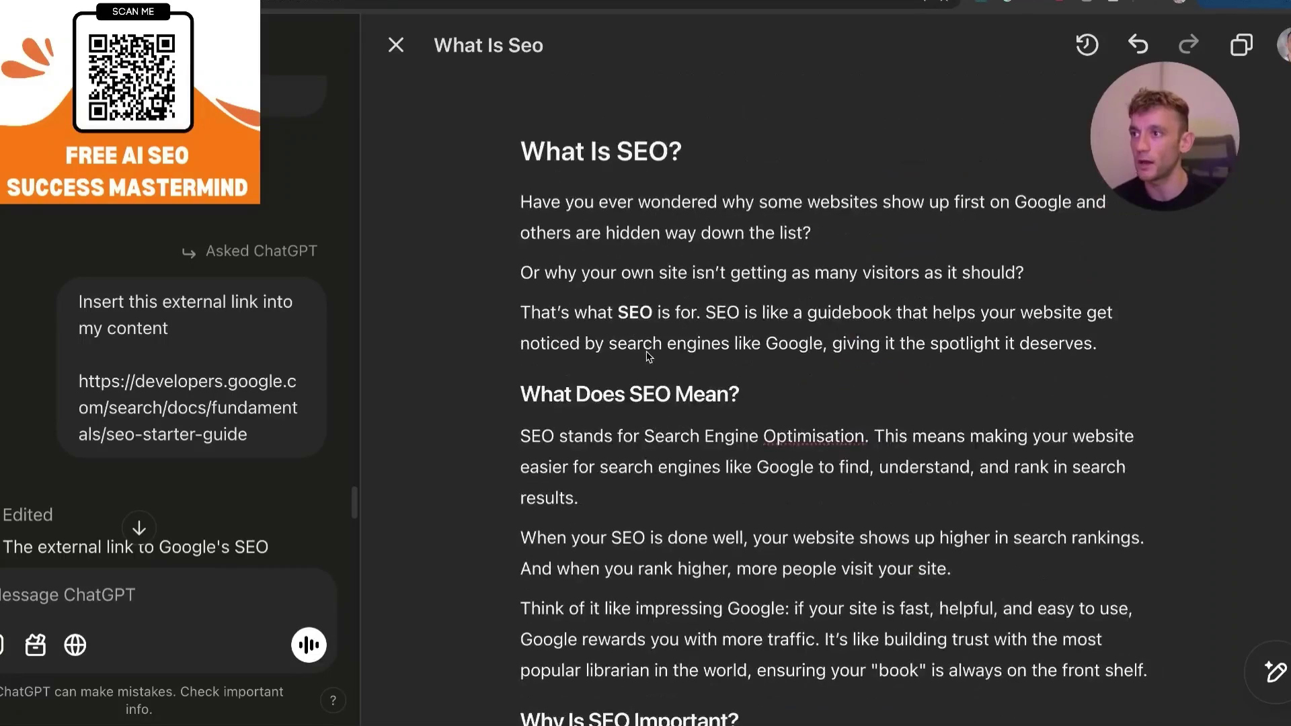
scroll(765, 278, down, 4)
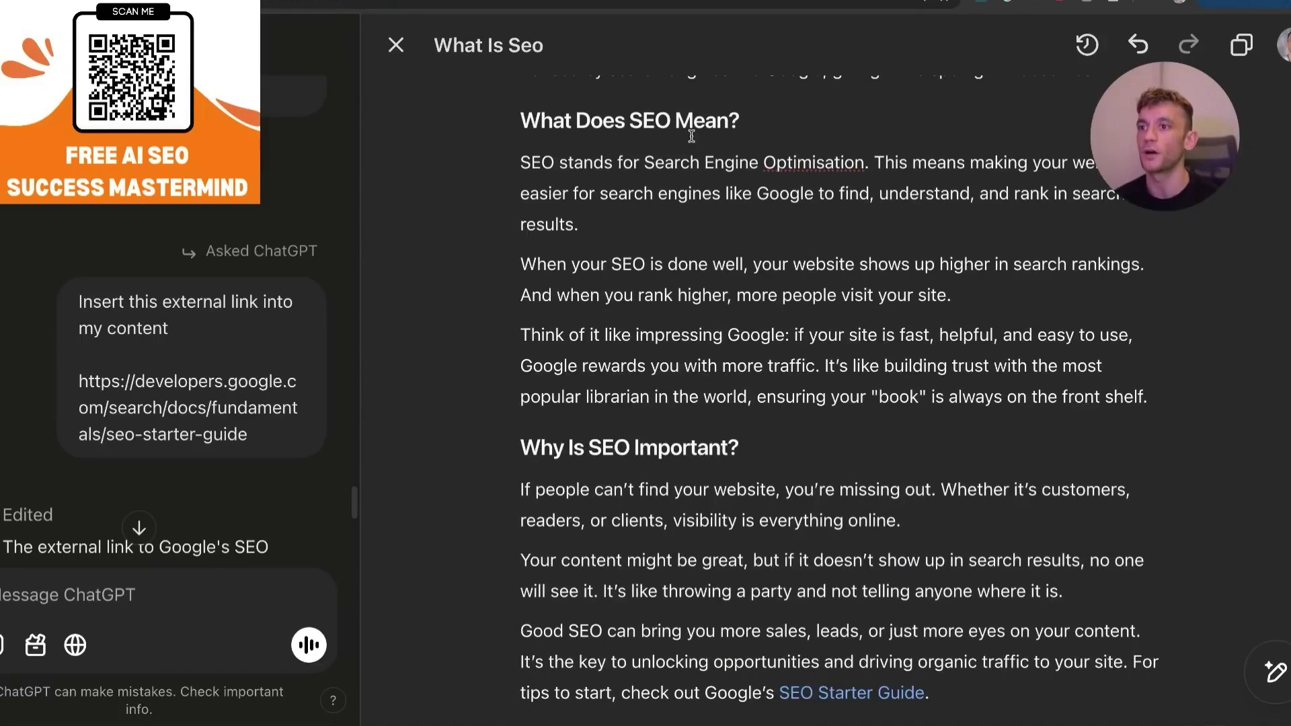
scroll(762, 339, up, 4)
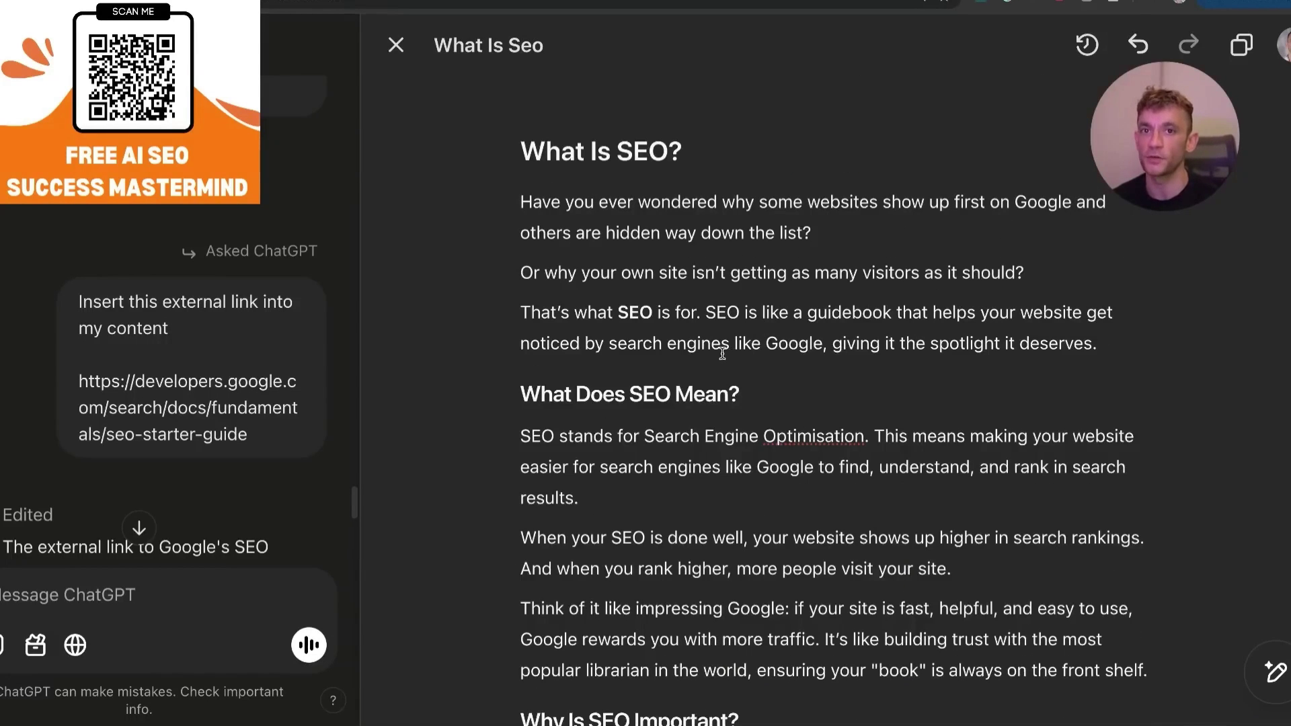
scroll(718, 348, down, 3)
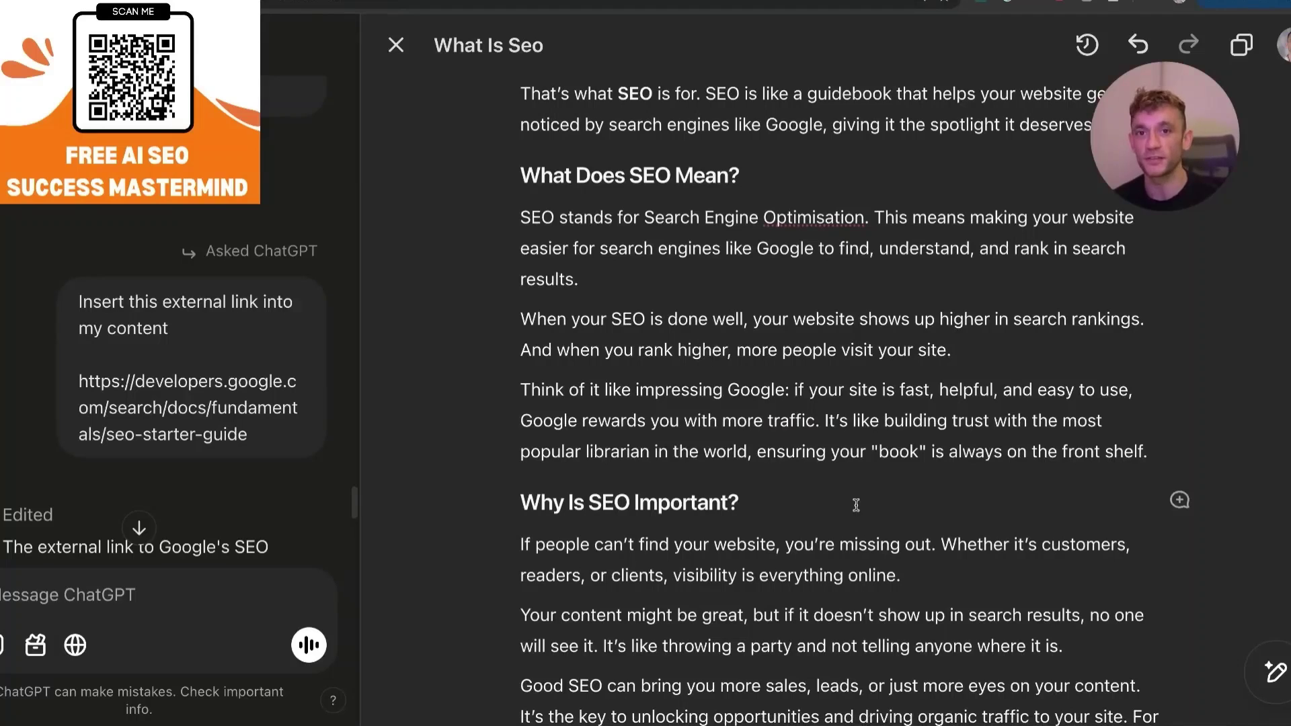
scroll(675, 506, down, 8)
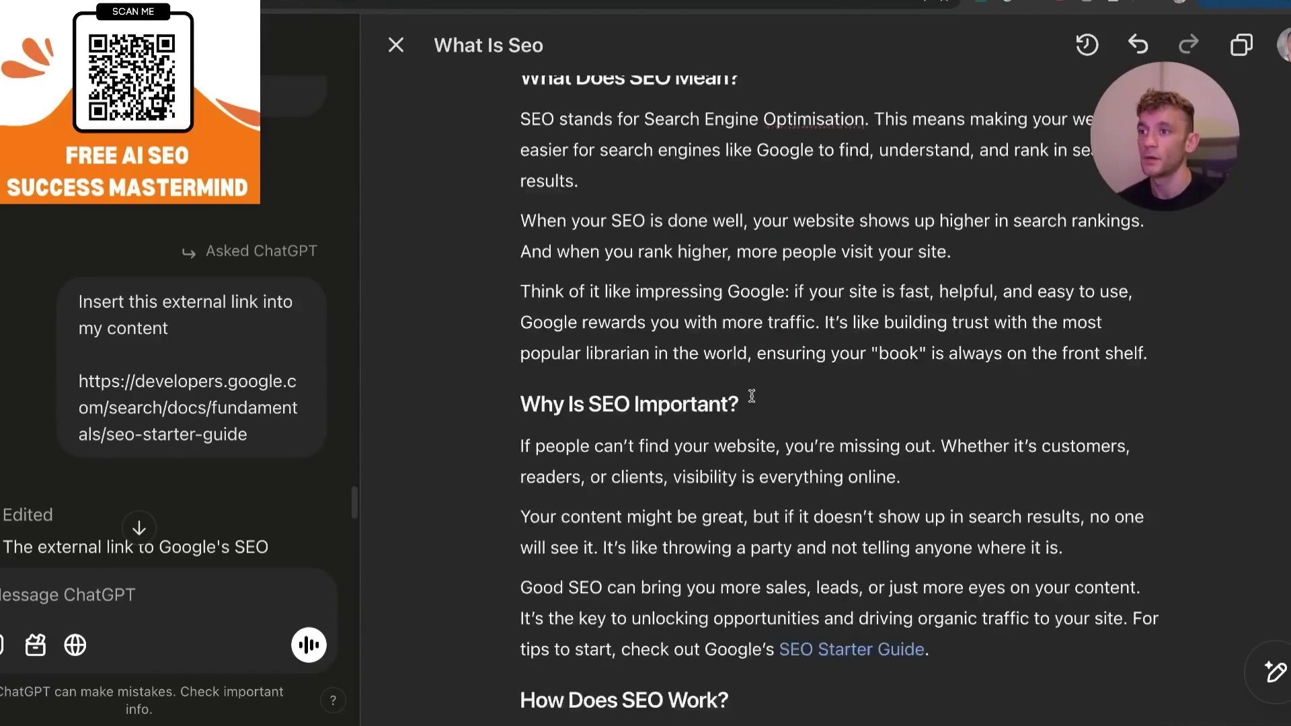
scroll(706, 383, up, 12)
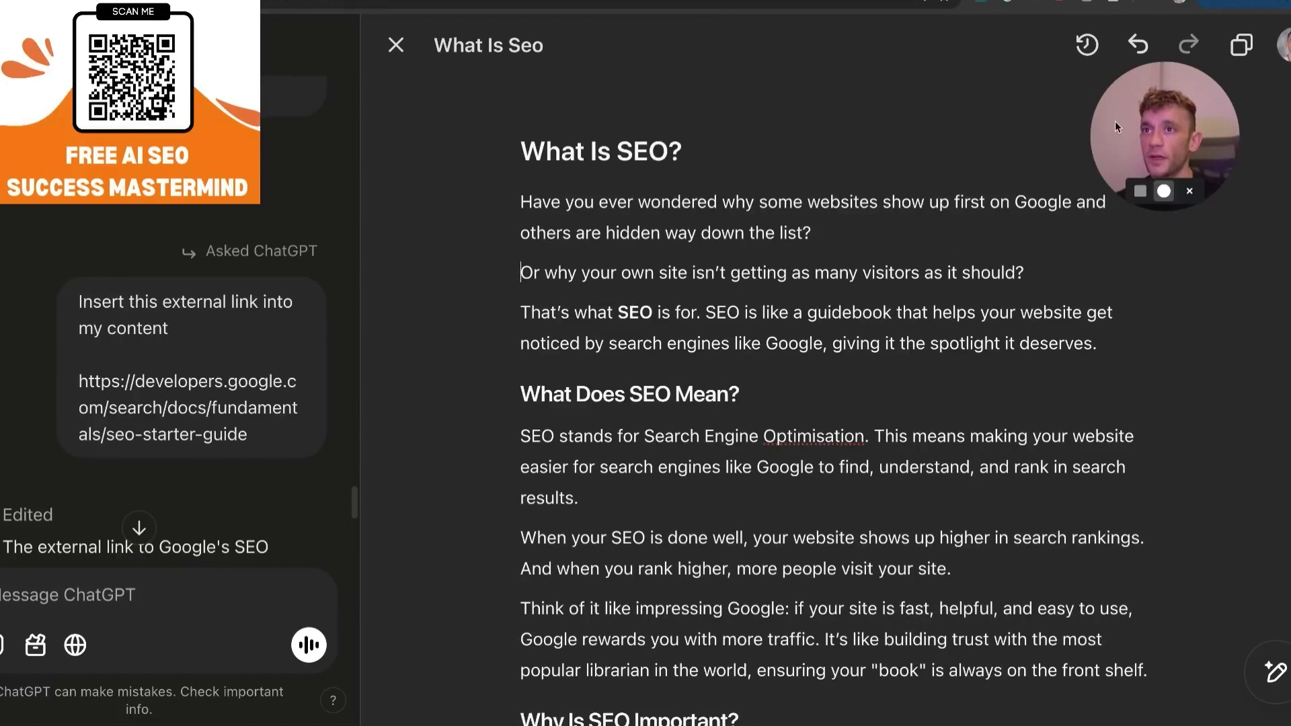
drag(1115, 126, 1035, 326)
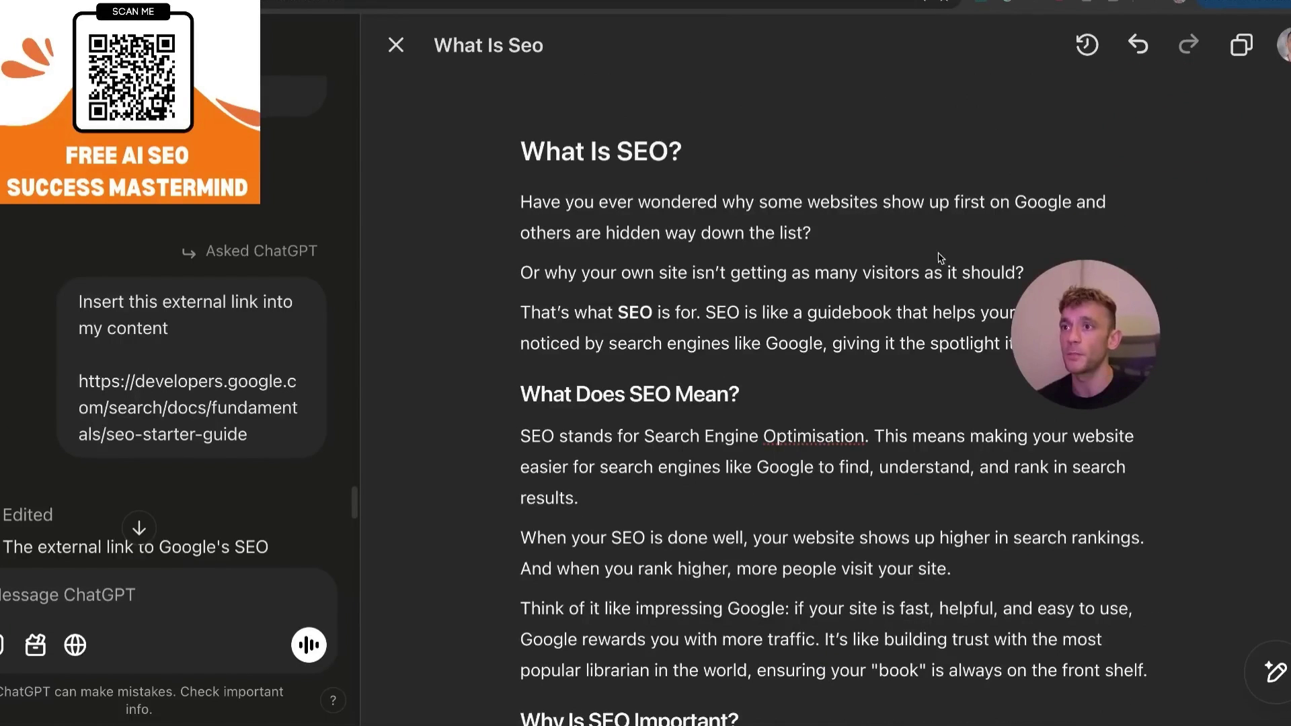
click(1088, 44)
scroll(807, 403, down, 20)
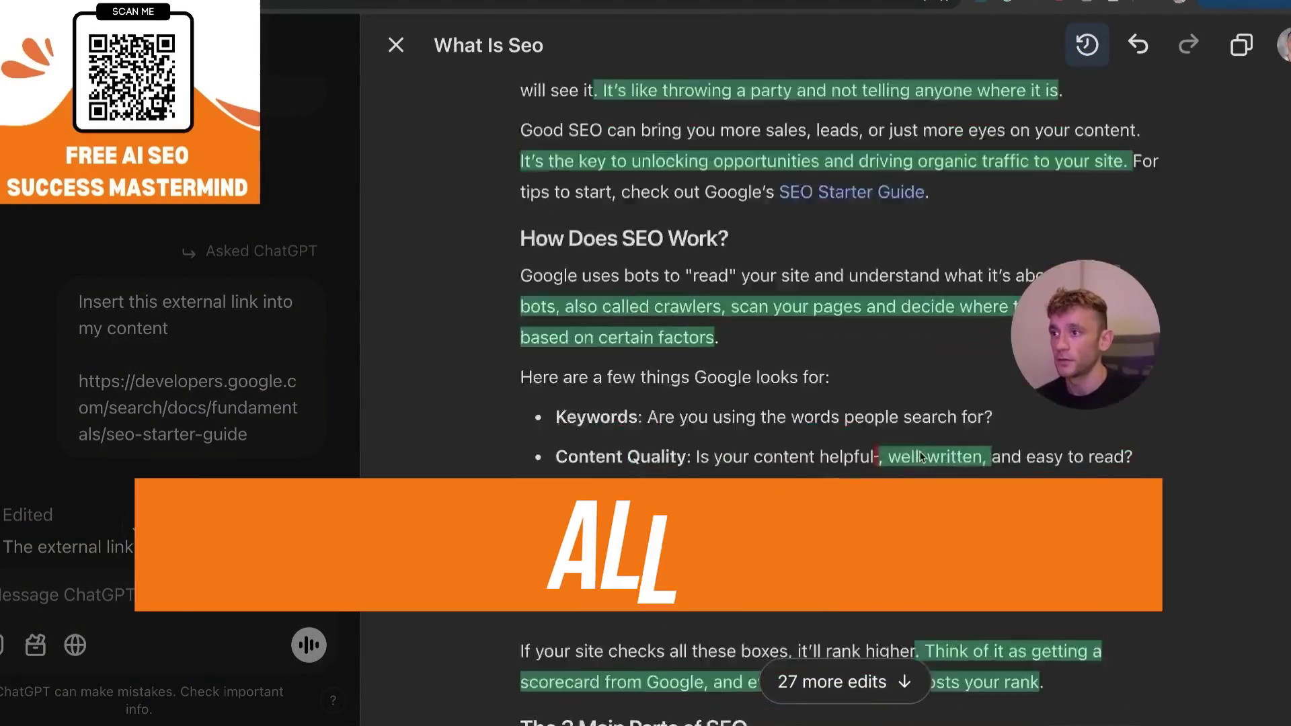
scroll(827, 403, down, 5)
scroll(827, 403, up, 15)
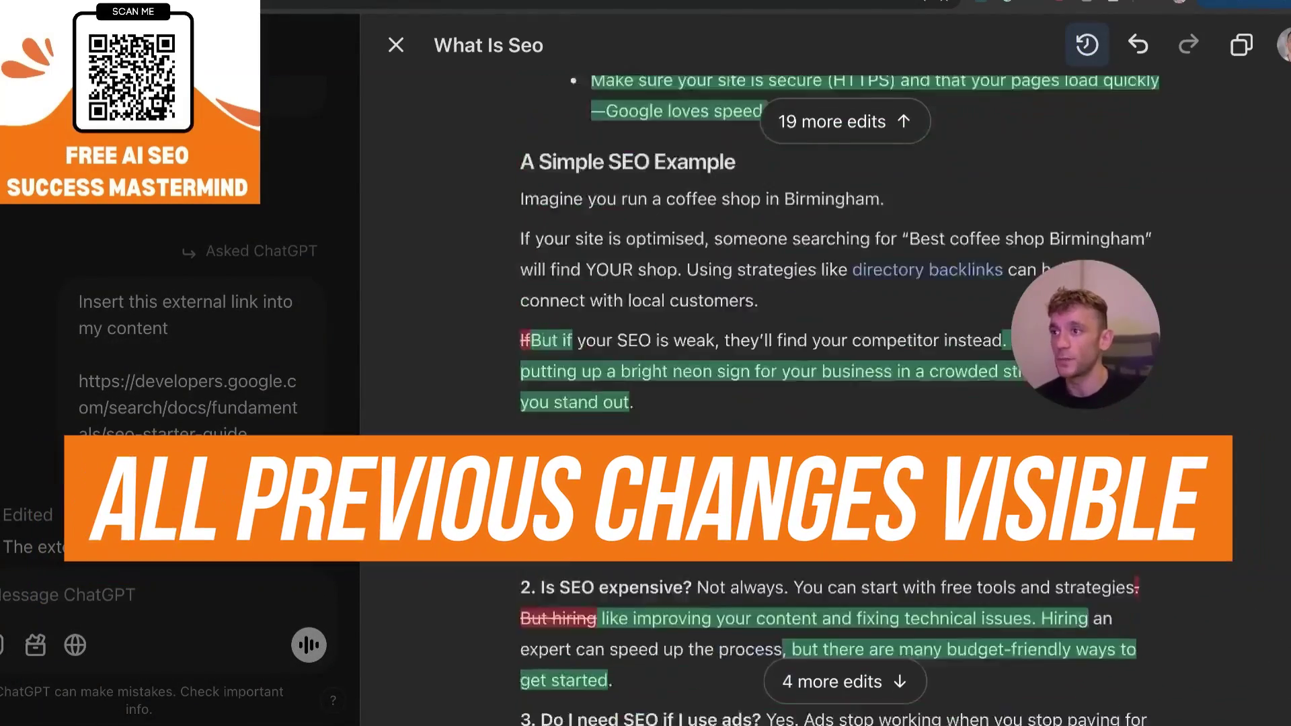
scroll(827, 403, up, 5)
click(1011, 99)
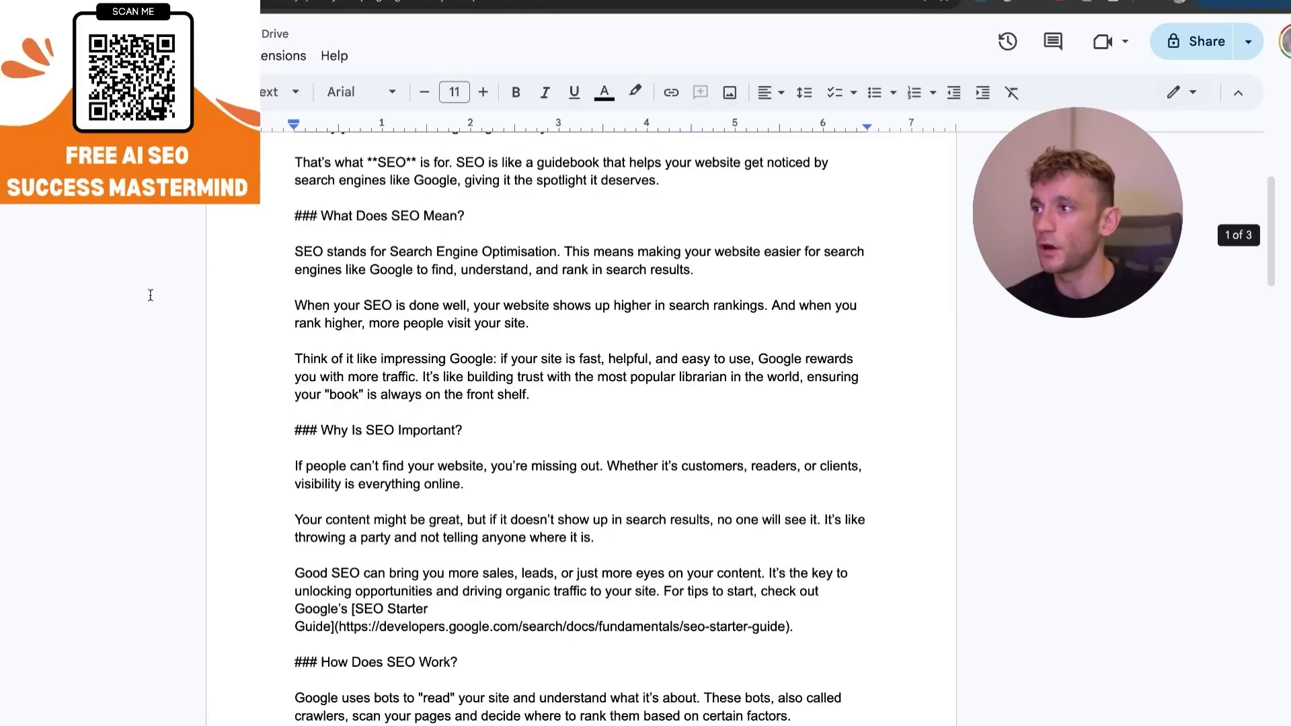
- Deselect the raw markdown in the Google Doc and go to the Markdown Live Preview site
scroll(150, 295, up, 3)
drag(224, 267, 591, 381)
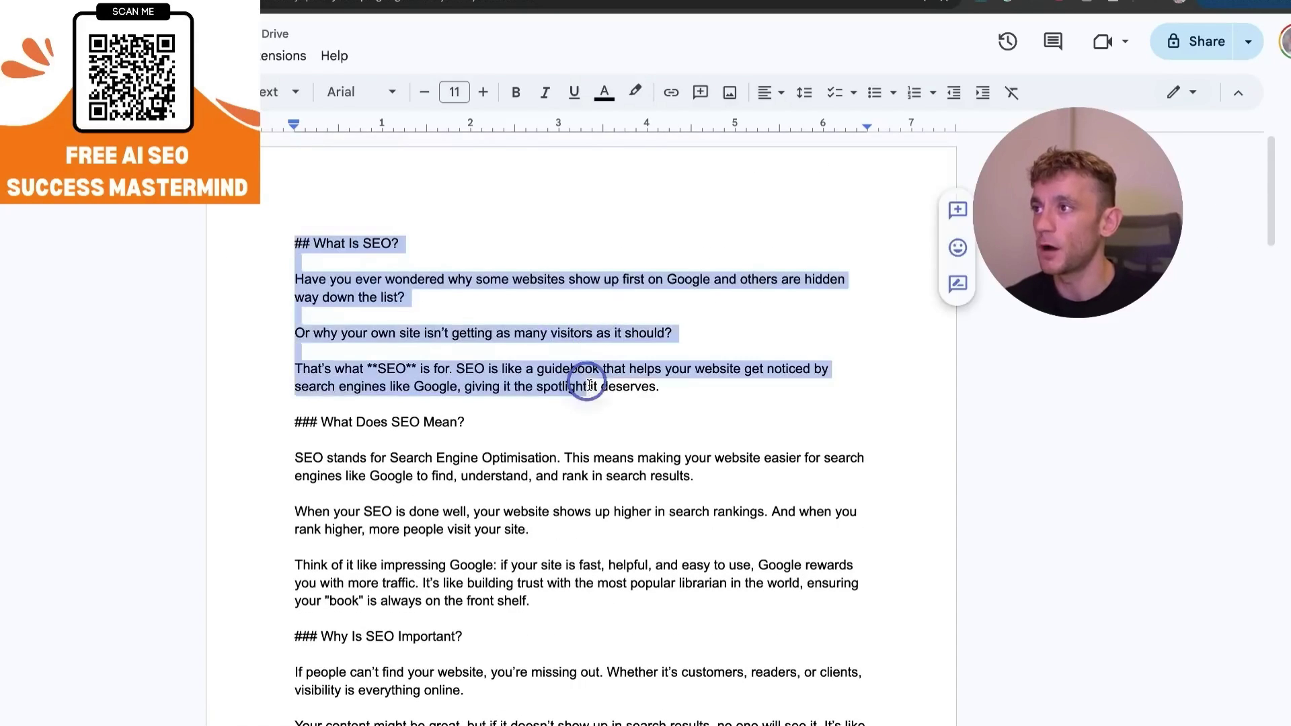
click(585, 381)
key(ctrl+l)
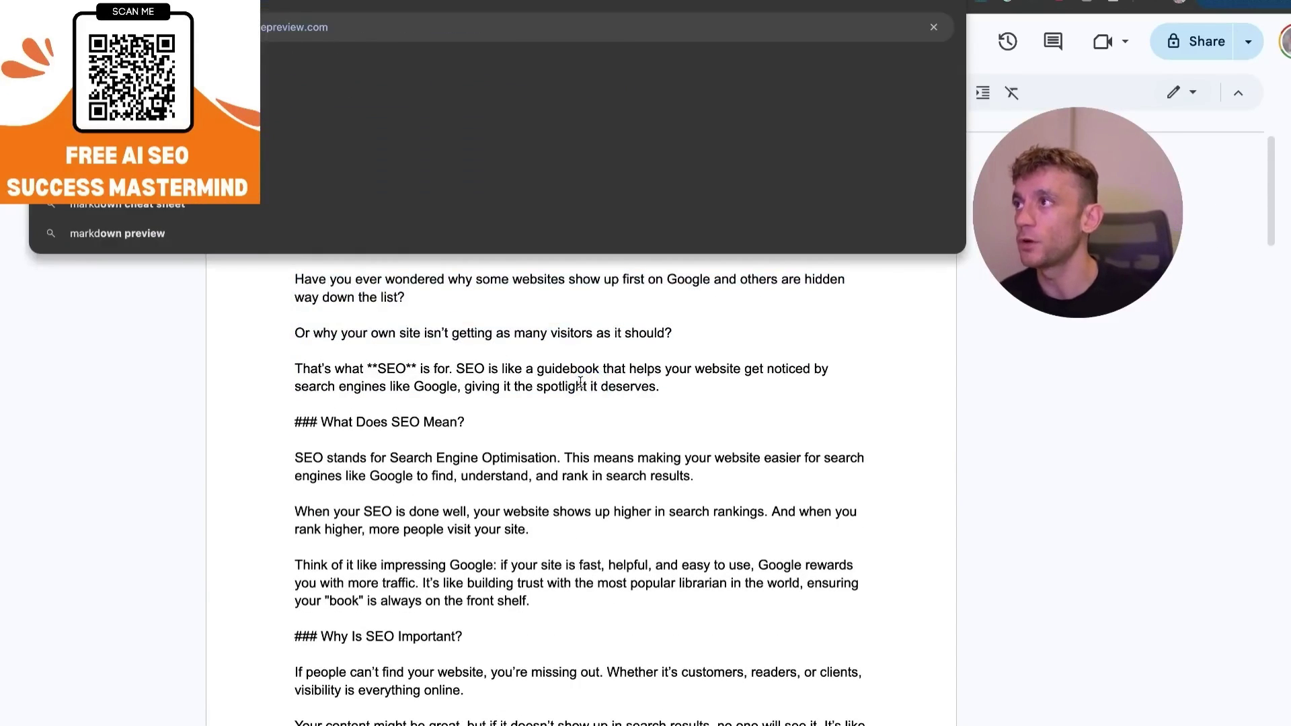
key(Escape)
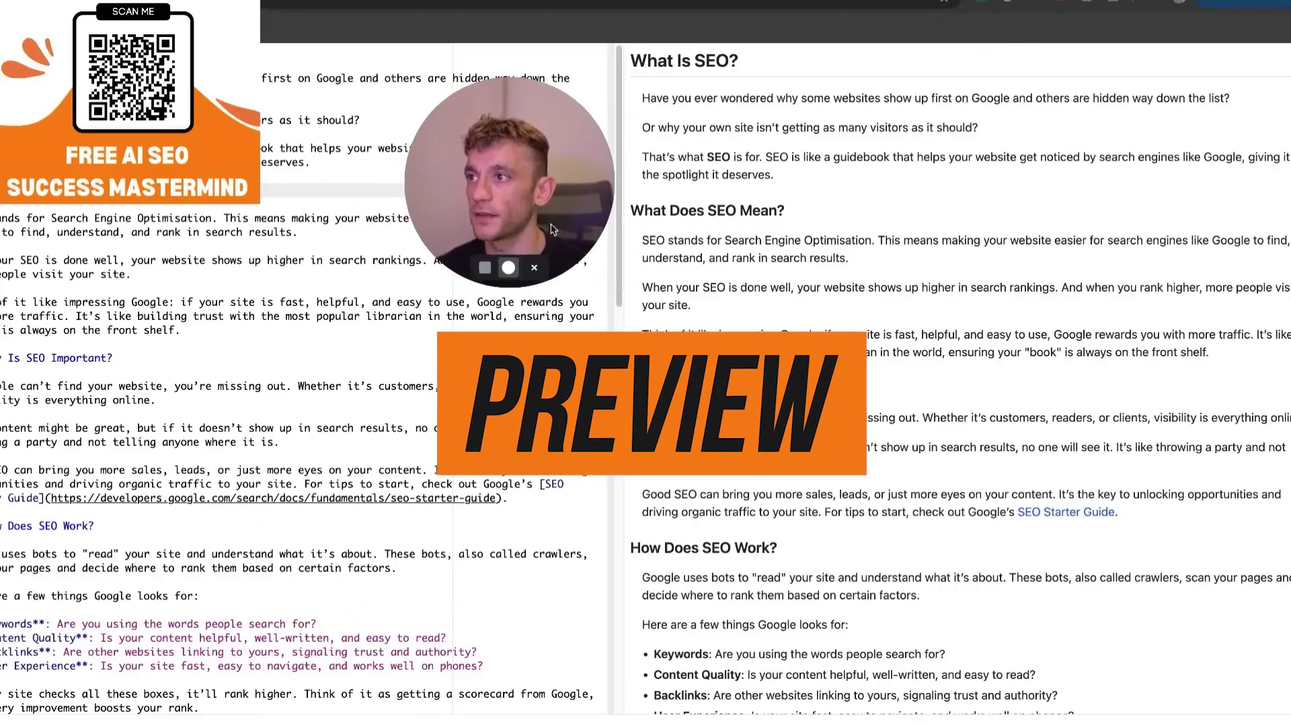
scroll(656, 254, down, 15)
scroll(659, 536, up, 12)
scroll(705, 548, down, 1)
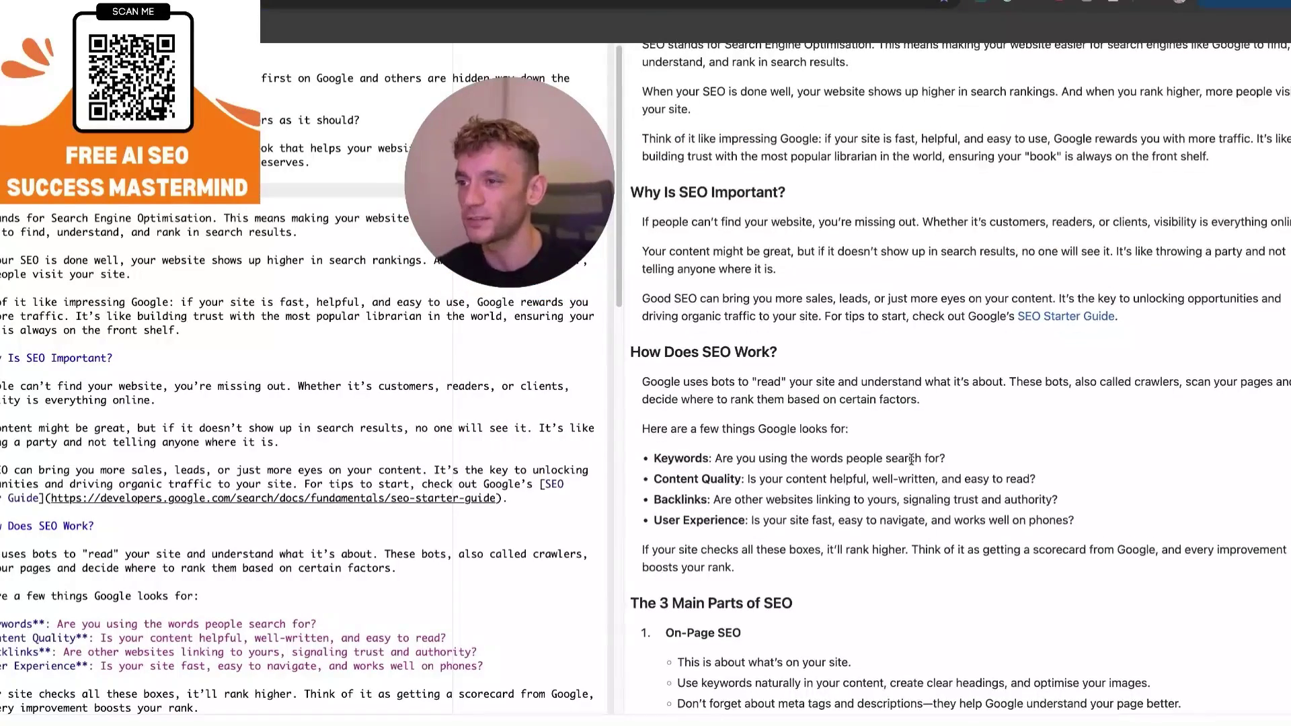
scroll(376, 592, down, 4)
drag(13, 369, 501, 419)
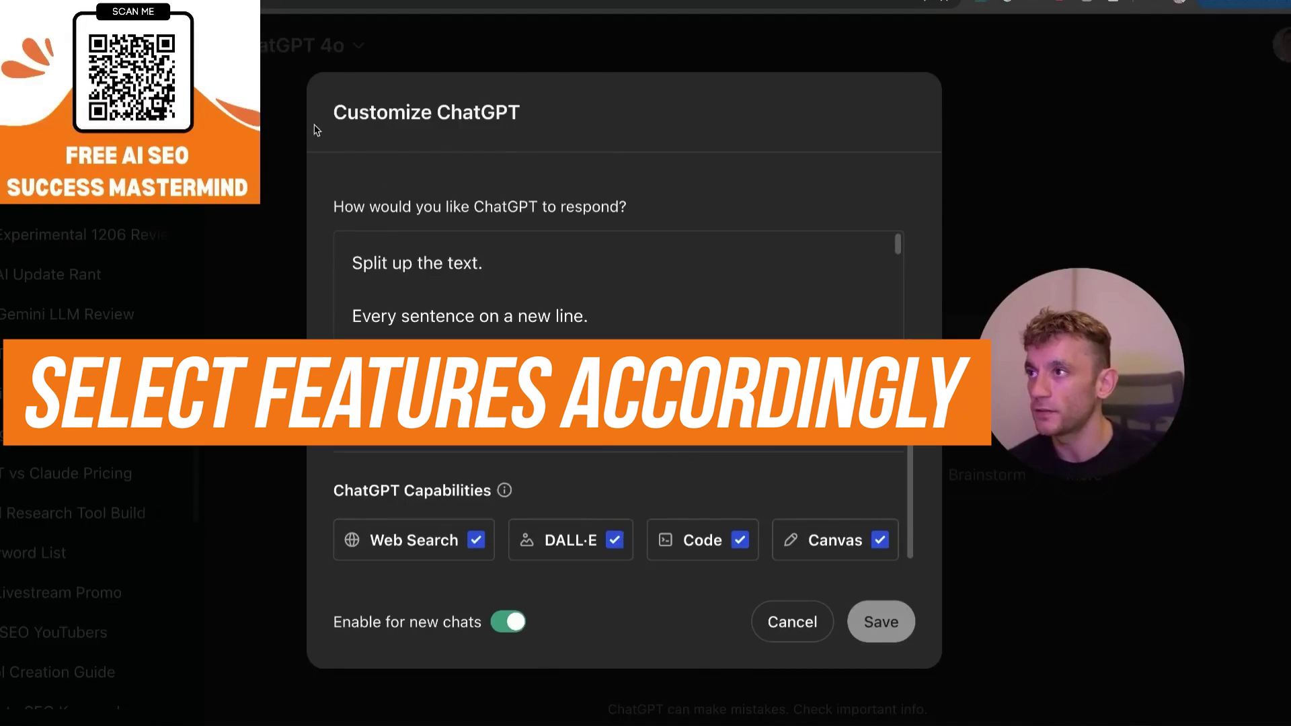
- Send the Canvas prompt 'Create an SEO Cost Calculator' in a new chat
drag(316, 130, 535, 127)
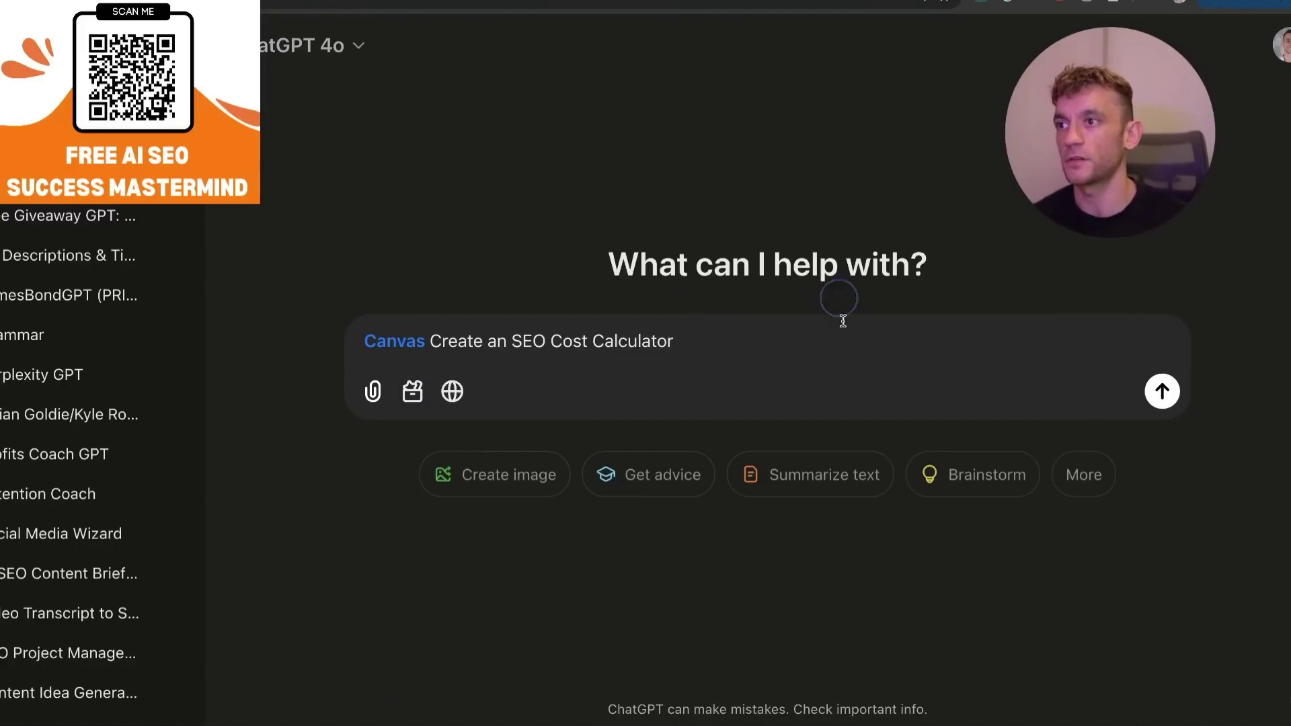
key(Return)
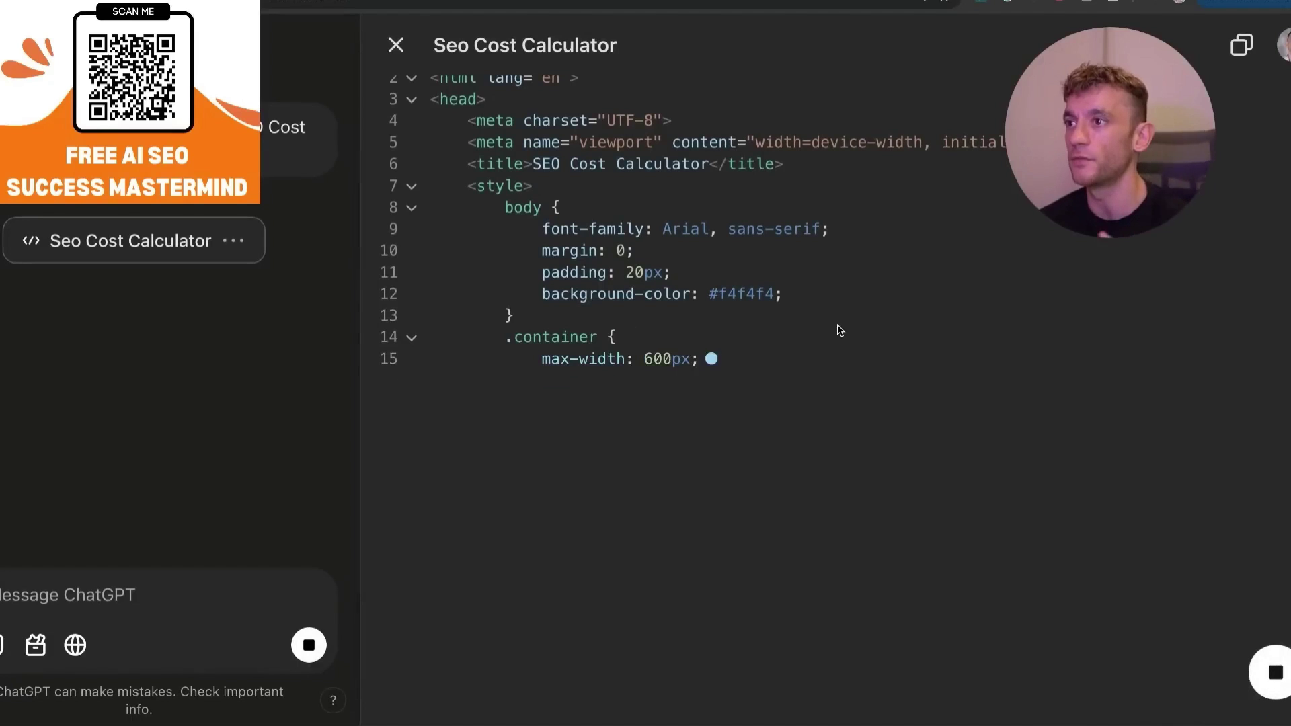
- Review the calculator code and ask ChatGPT about the selected .container styles
click(622, 281)
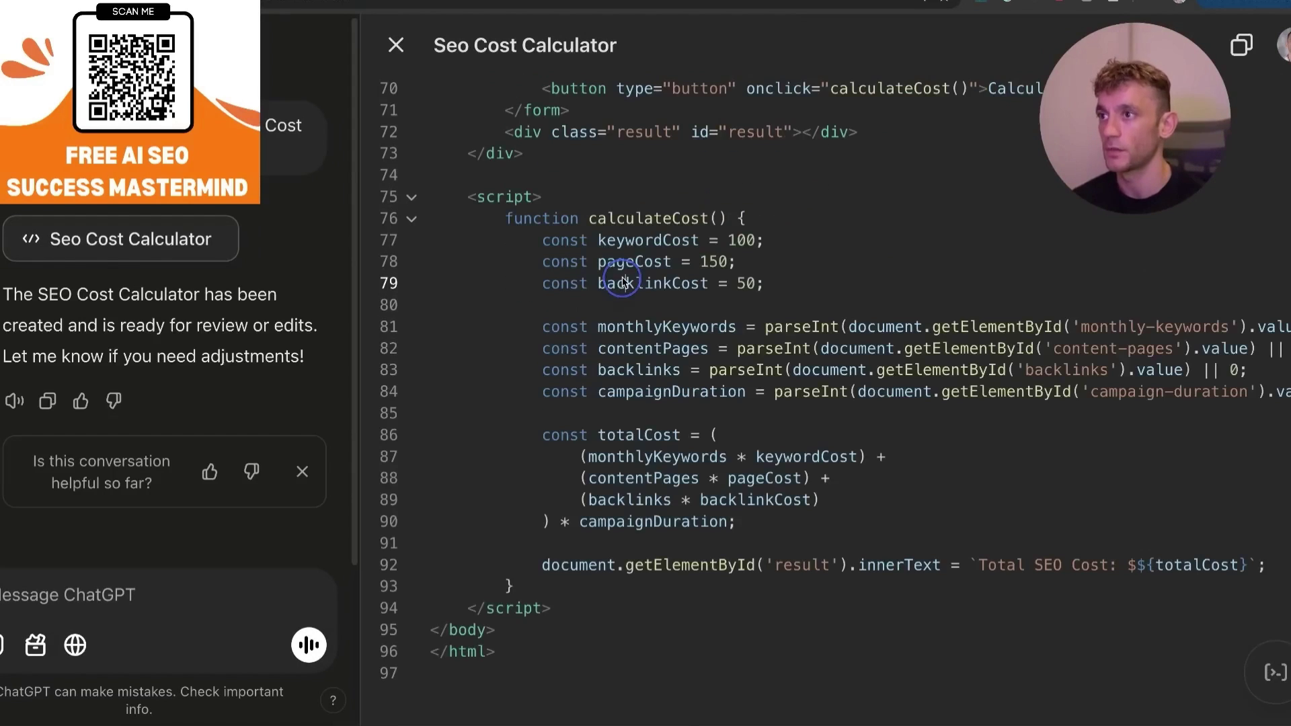
scroll(700, 329, up, 15)
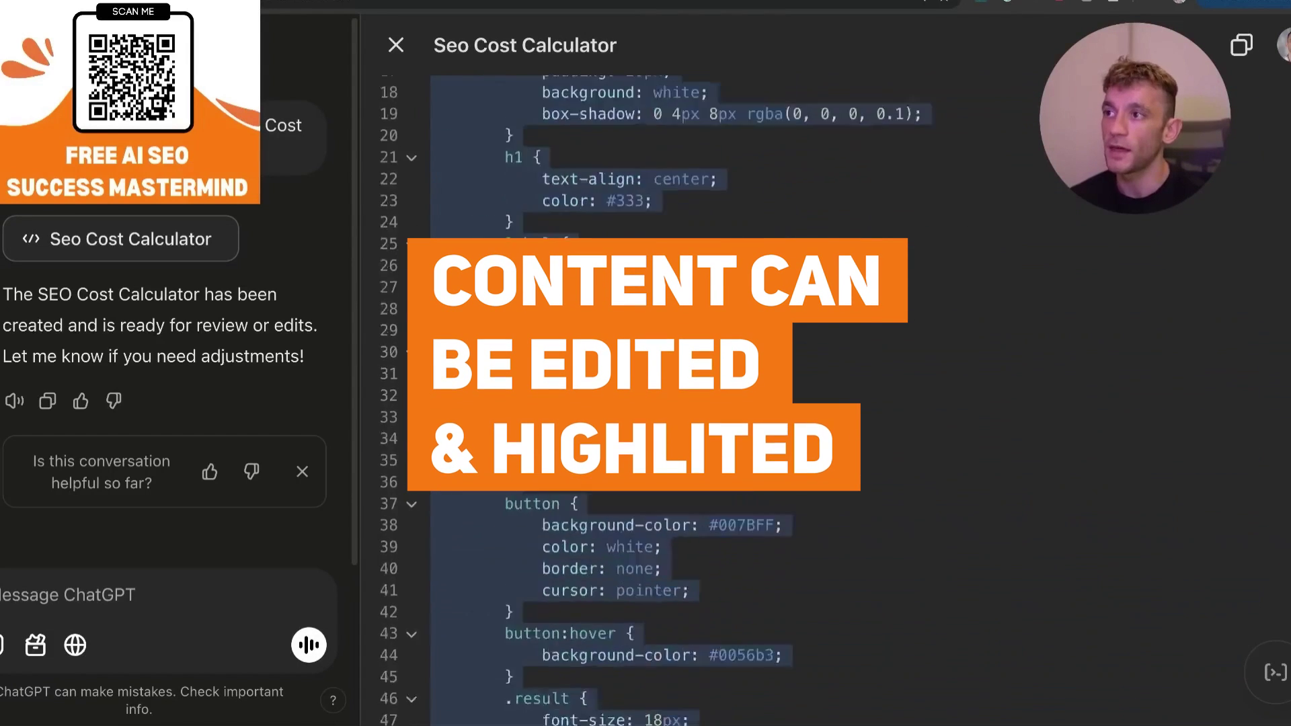
drag(516, 199, 605, 415)
drag(921, 502, 497, 394)
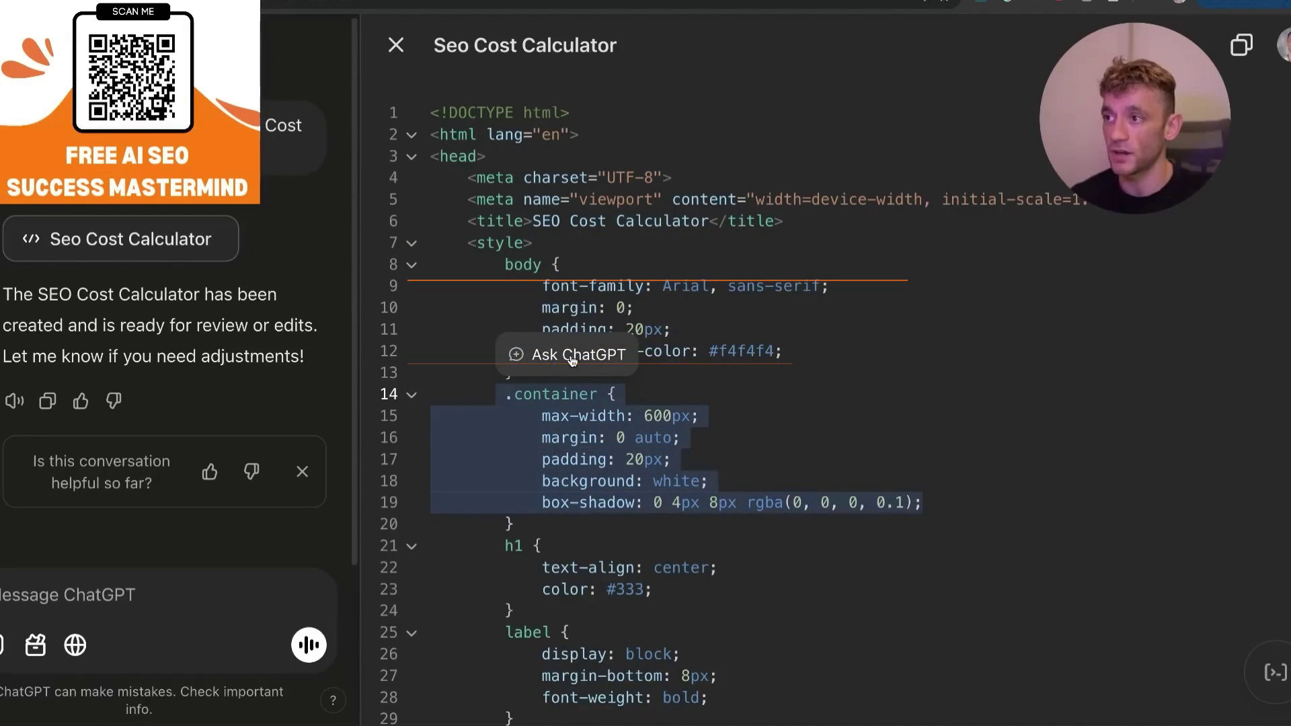
click(565, 349)
- Bring up the canvas coding tools and the Port to a language options
click(1147, 672)
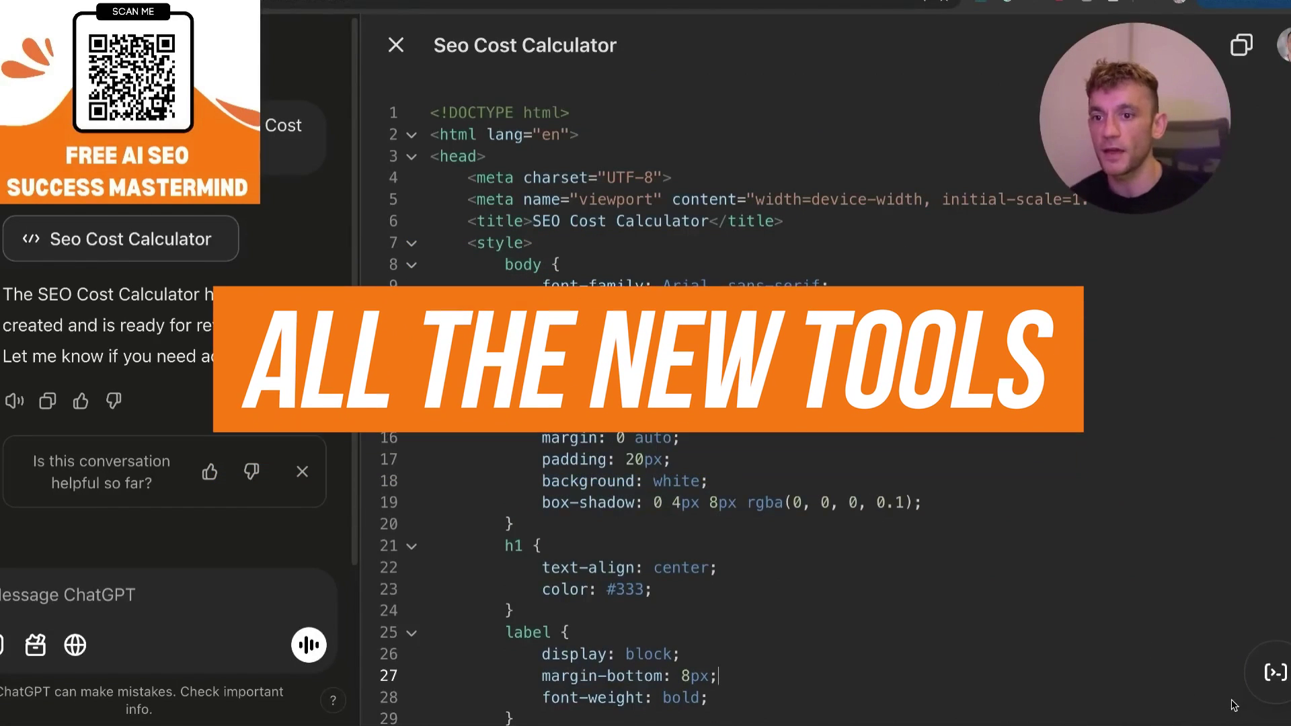
mouse_move(1276, 673)
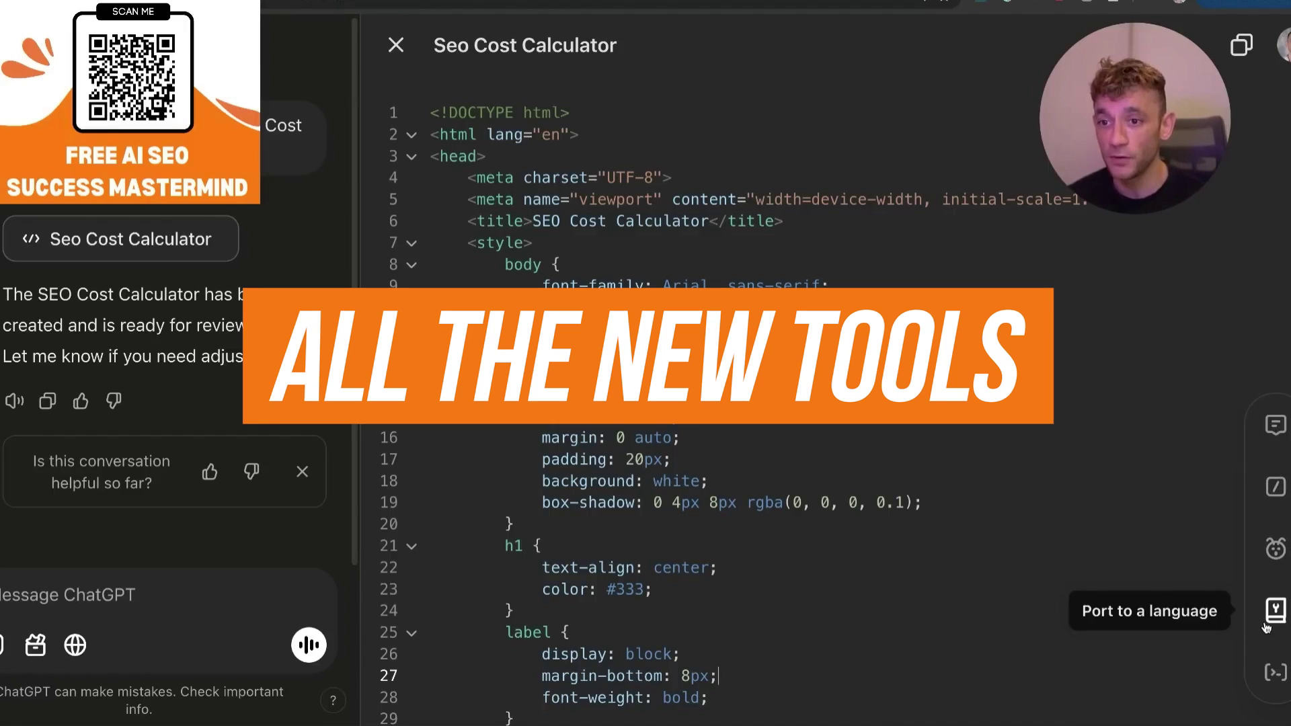
click(1275, 610)
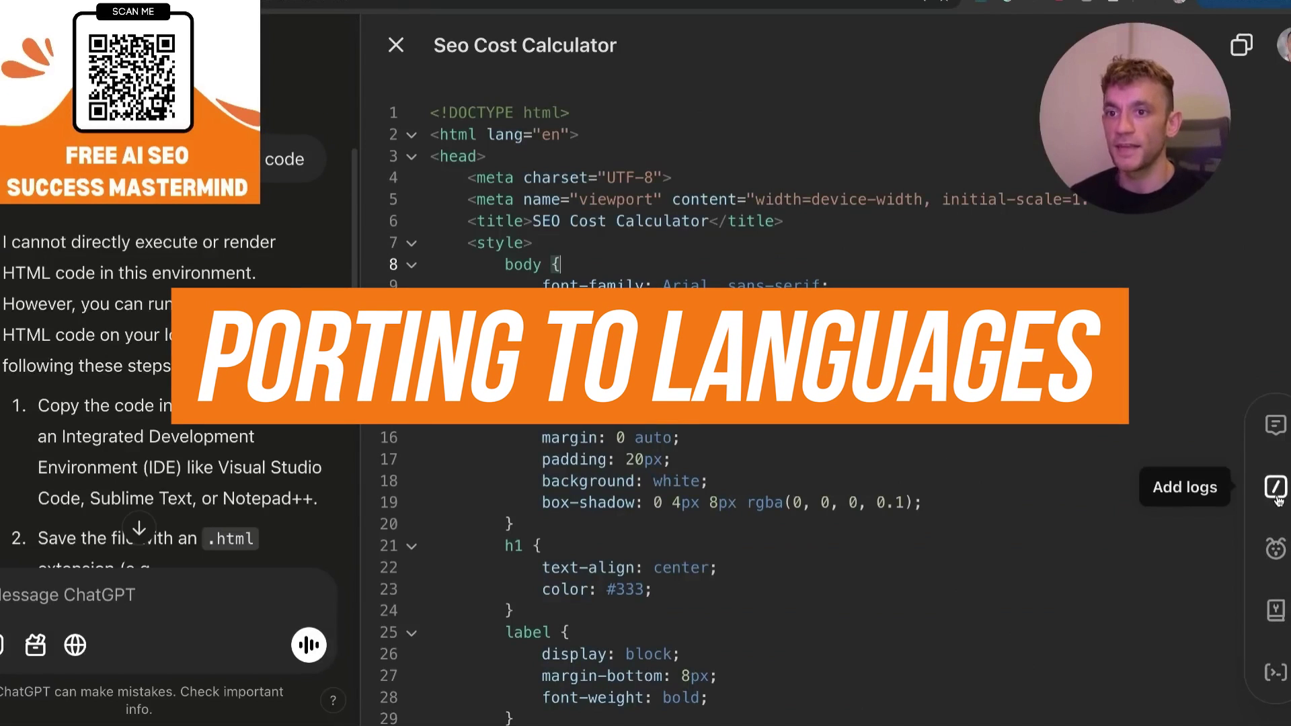
- Port the SEO Cost Calculator to Python and run the new Python code
click(1275, 609)
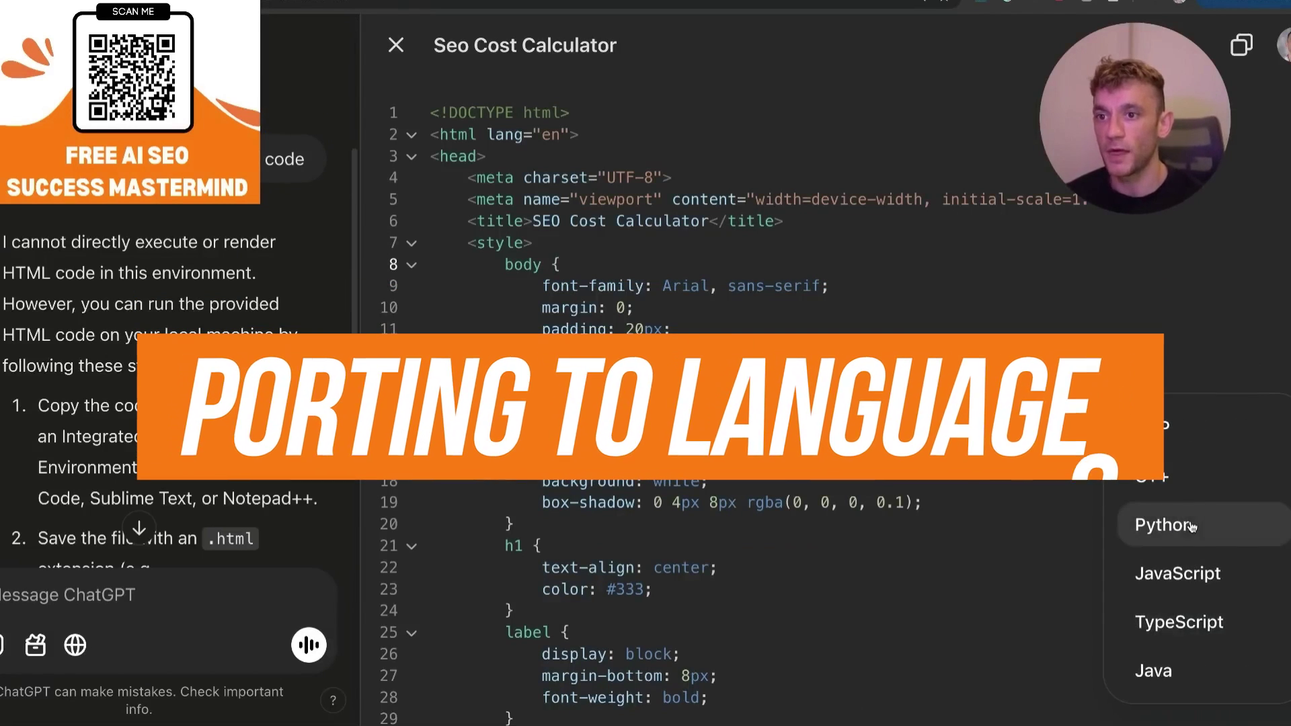
click(1190, 525)
click(1271, 525)
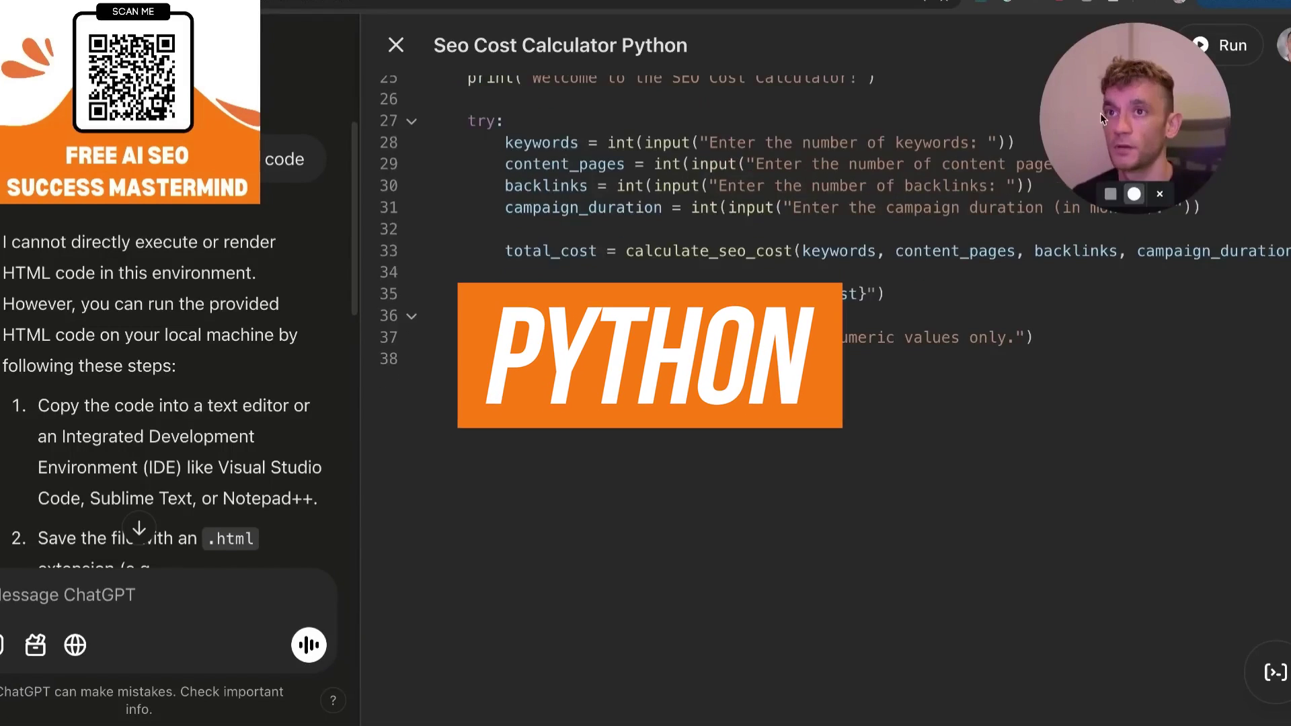
click(1225, 45)
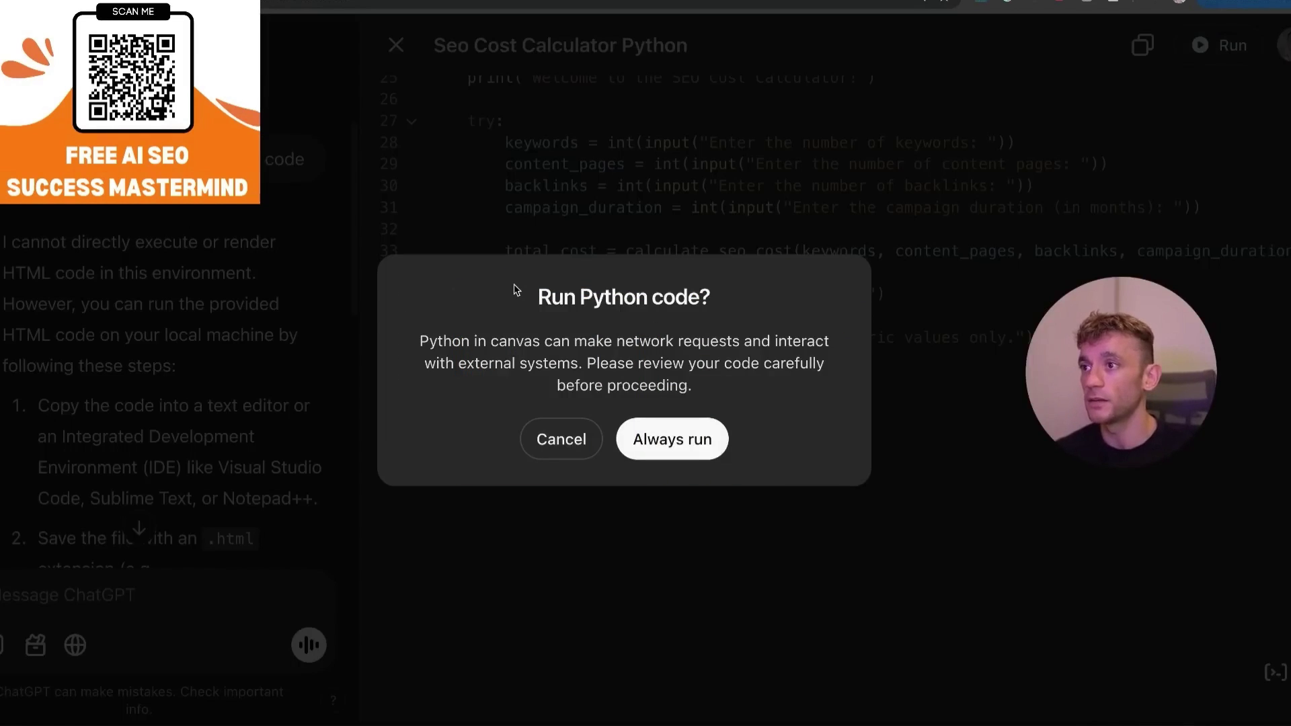
- Allow the Python calculator code to run and review its console output
drag(516, 290, 614, 361)
click(713, 437)
scroll(745, 298, down, 3)
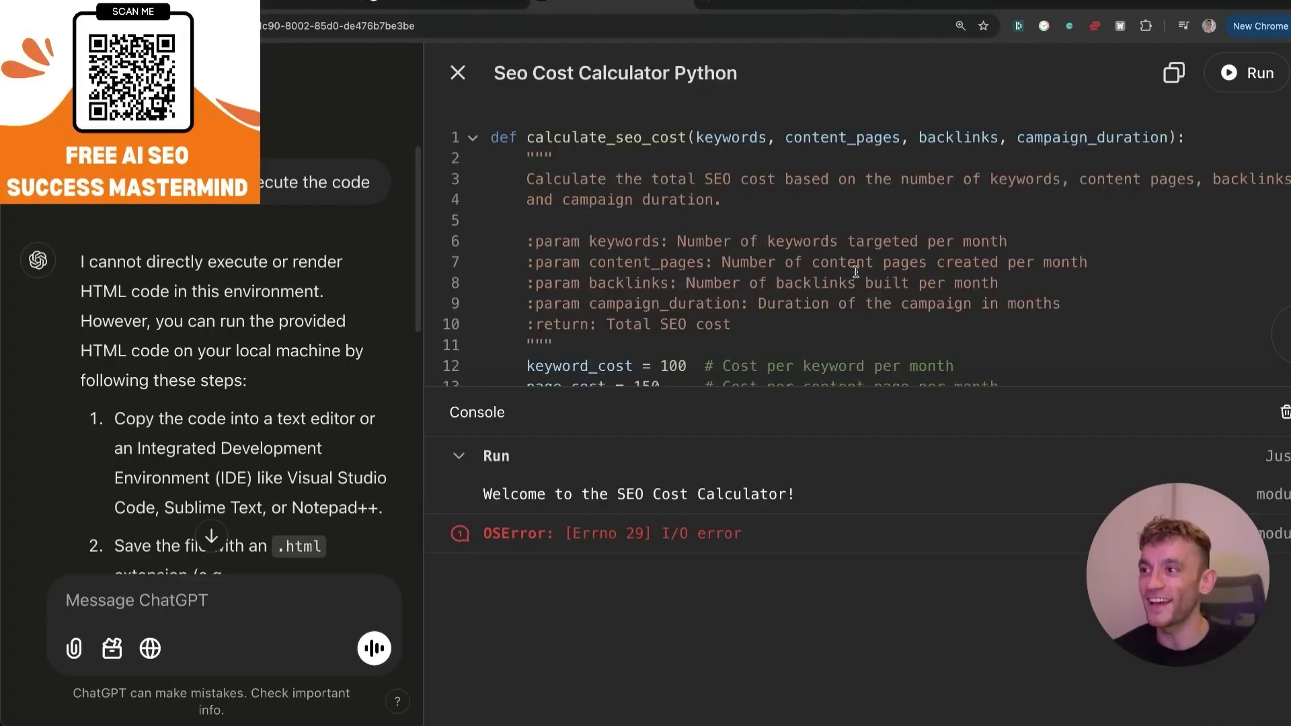
drag(1120, 589, 1140, 297)
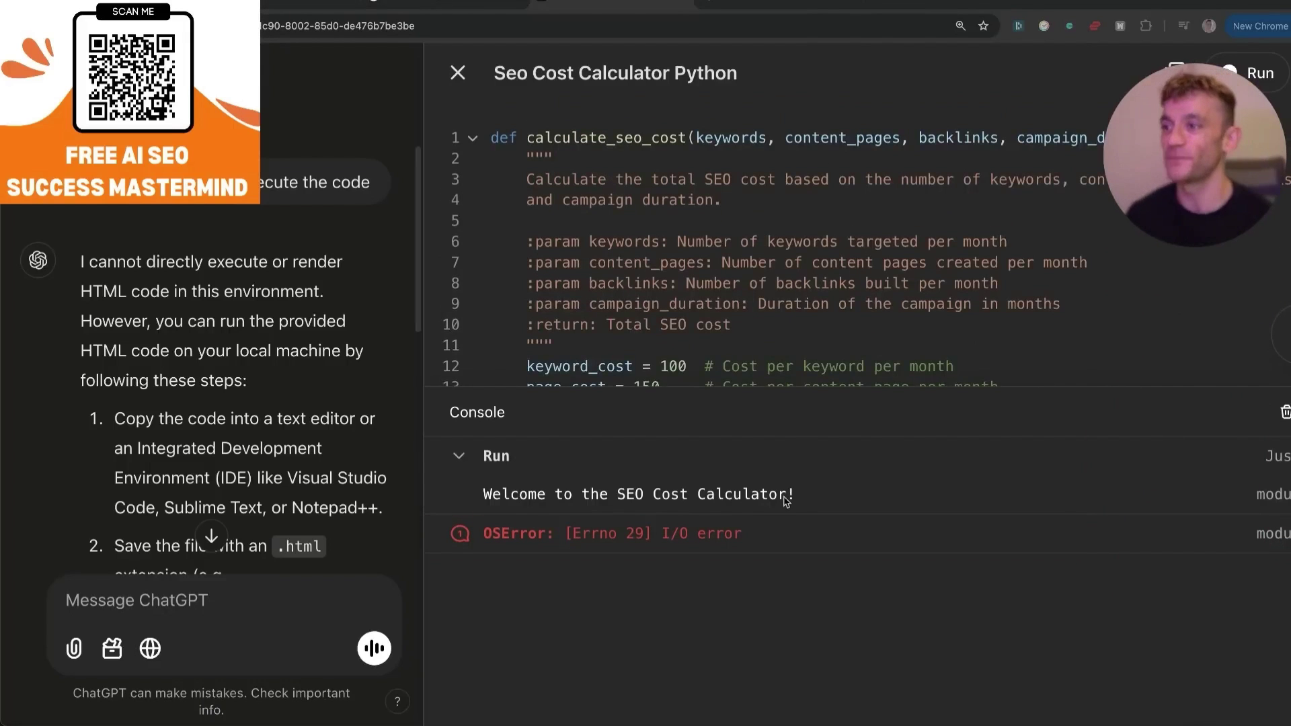
- Have ChatGPT fix the OSError input bug and highlight the Total SEO Cost: $16500 result
click(696, 534)
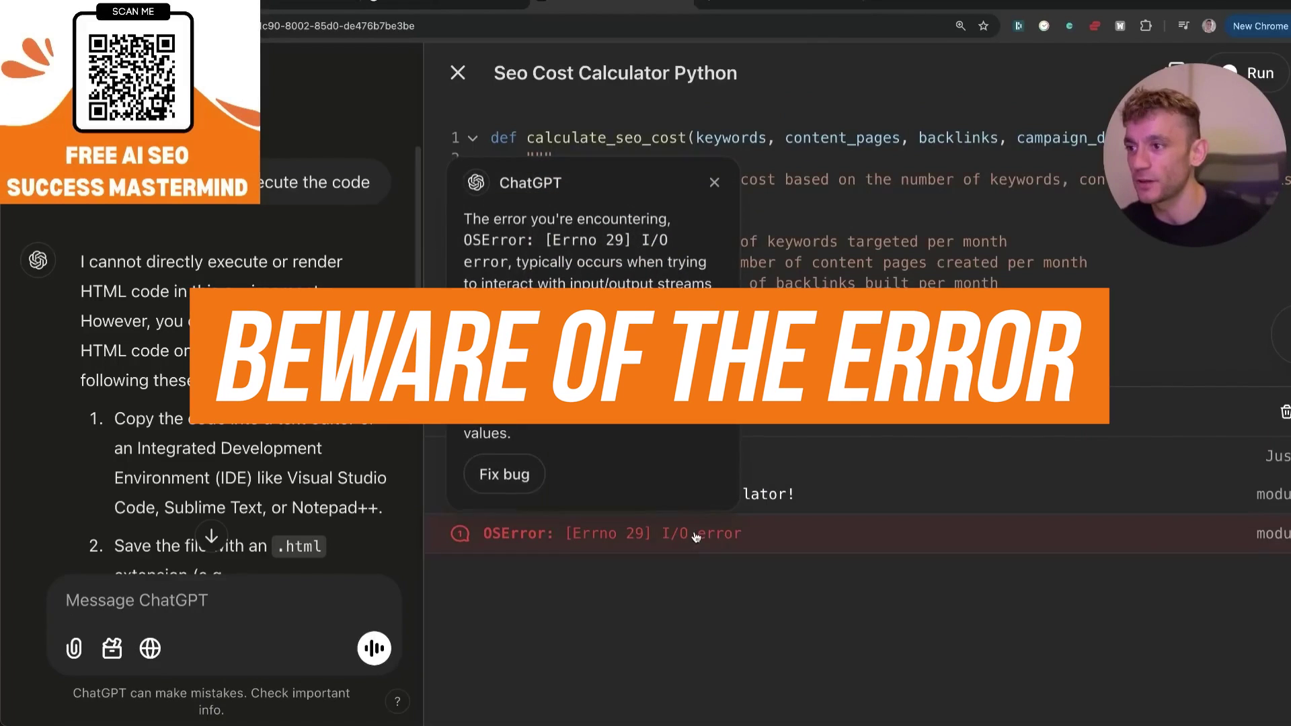
click(509, 466)
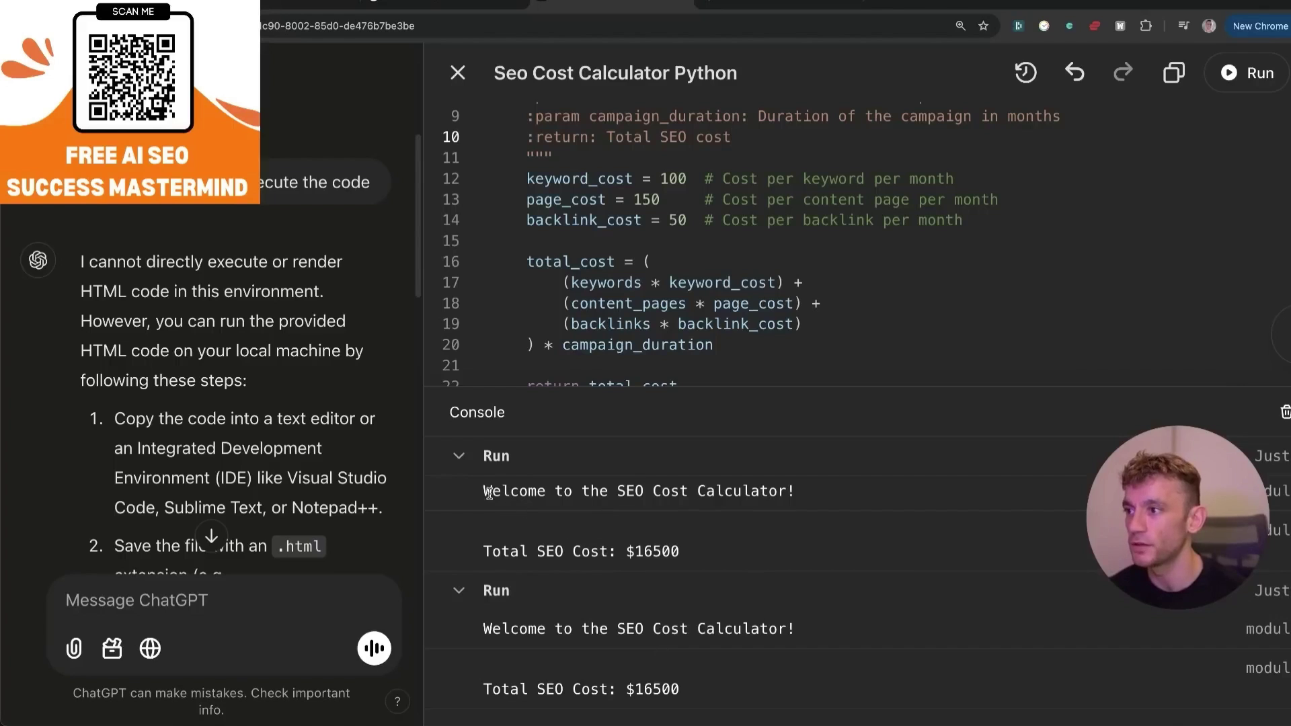
click(743, 545)
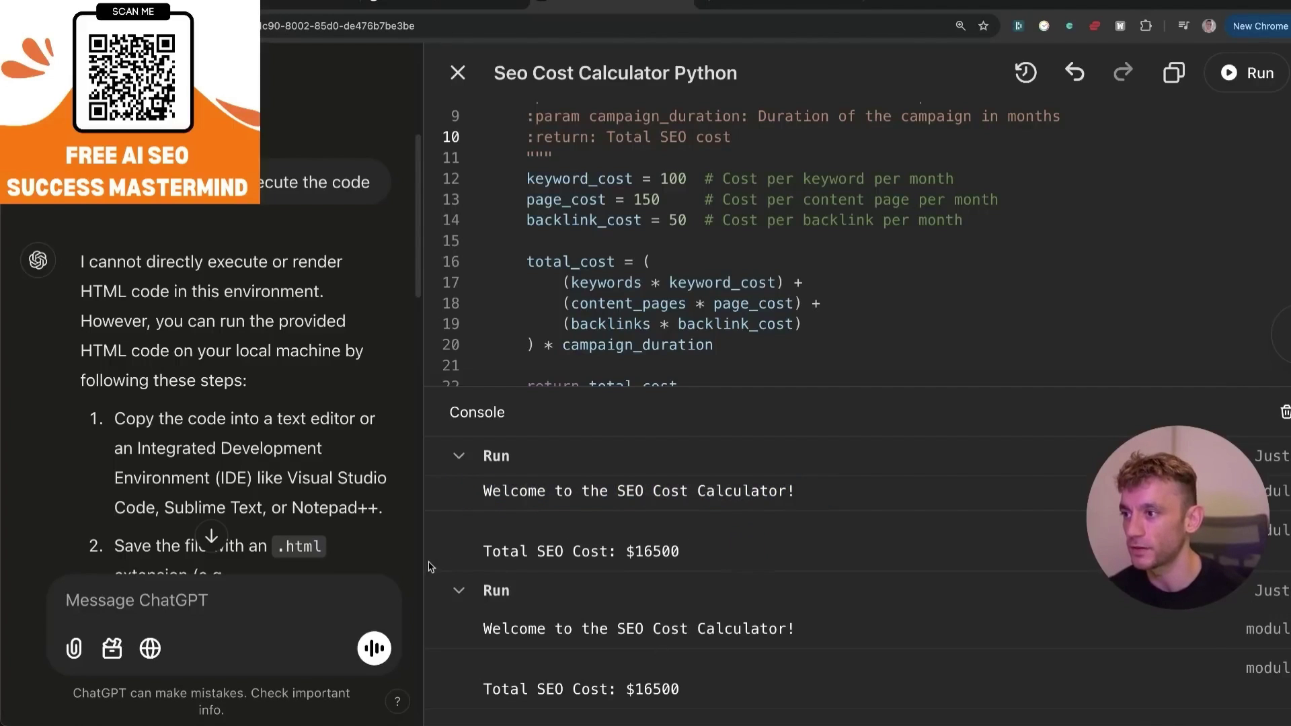
triple_click(713, 544)
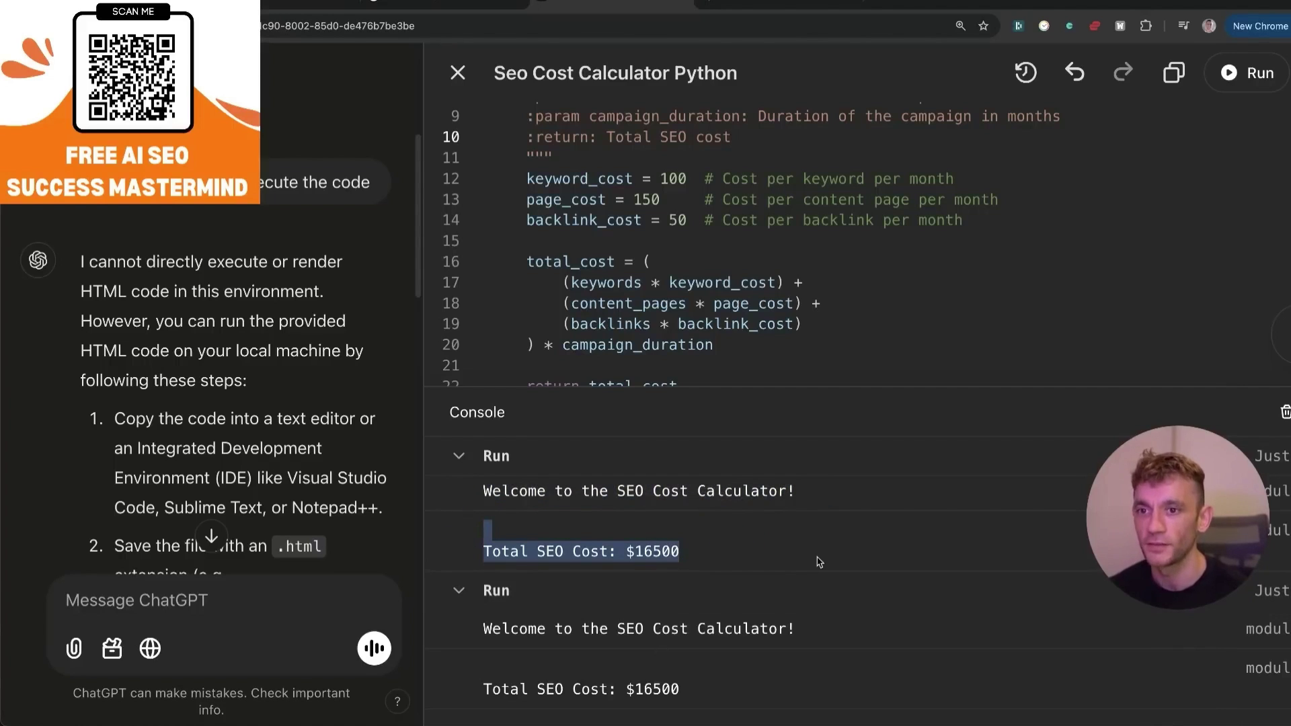
scroll(818, 561, up, 3)
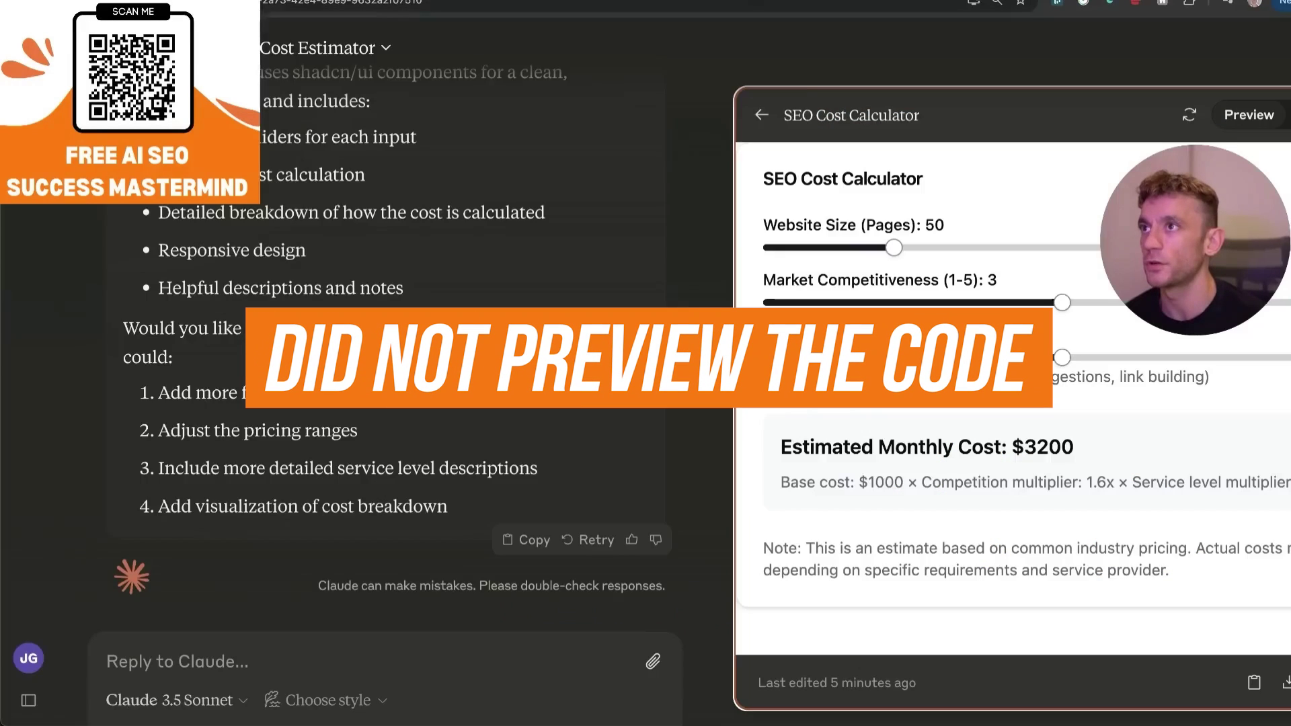
mouse_move(316, 307)
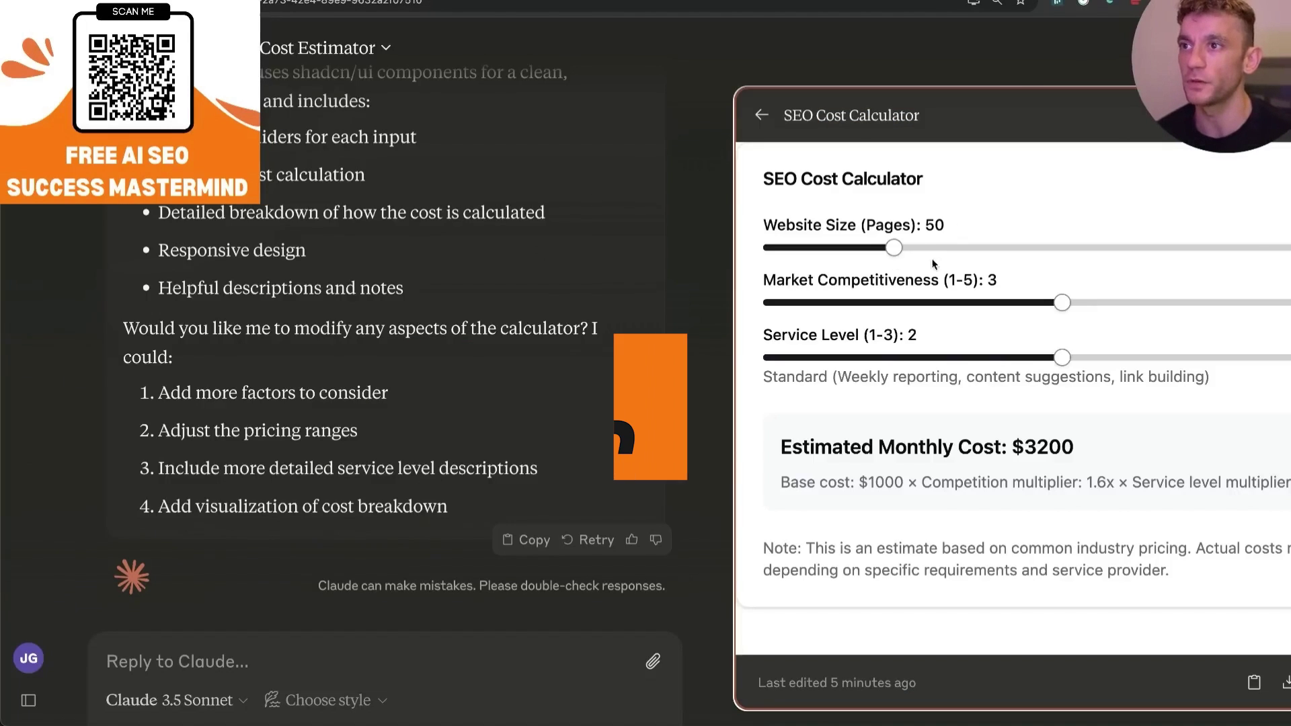
- Raise the calculator artifact's Website Size slider to 120, then 140 pages
drag(893, 247, 1107, 248)
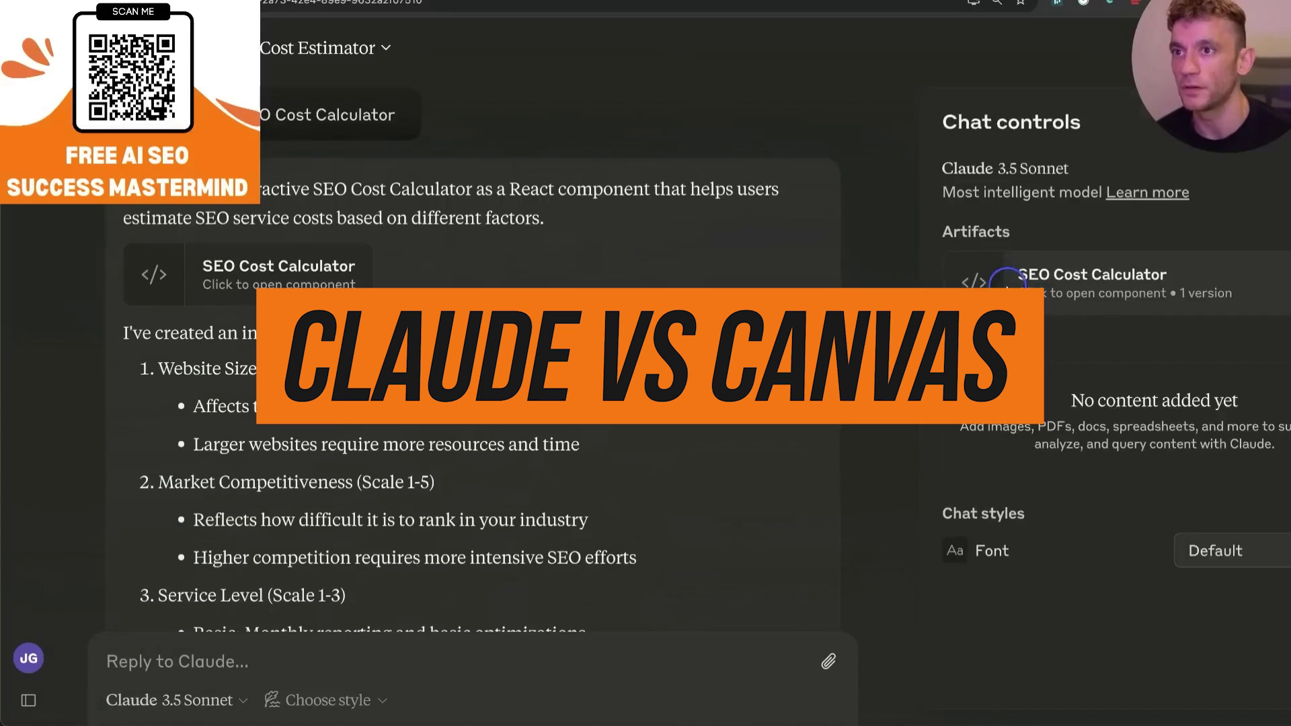
click(1007, 287)
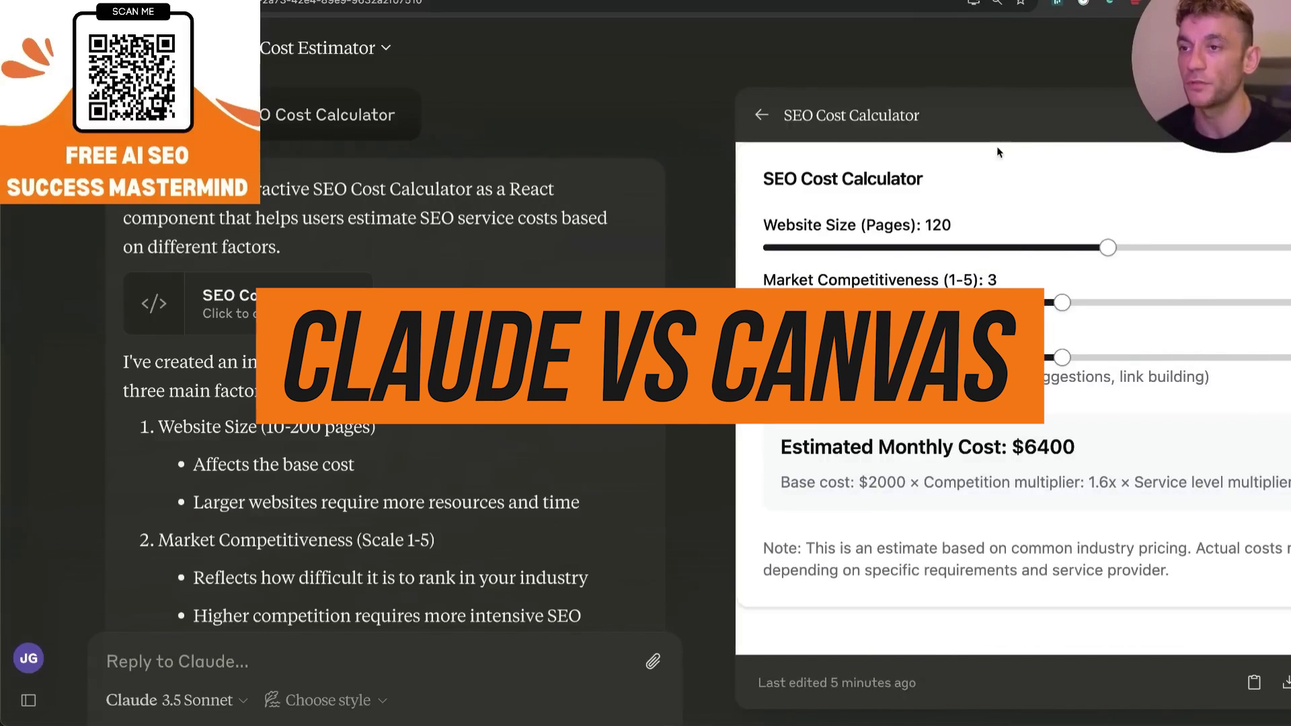
drag(1107, 248, 1169, 248)
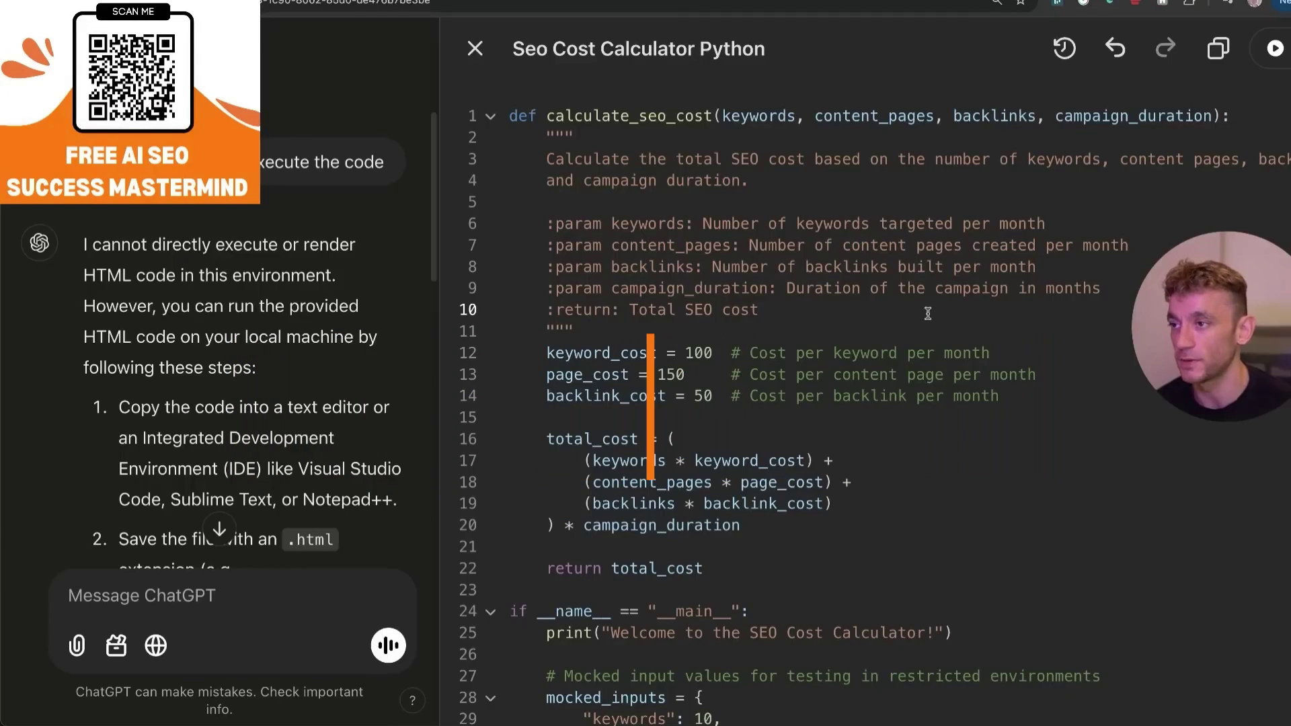
scroll(442, 350, down, 10)
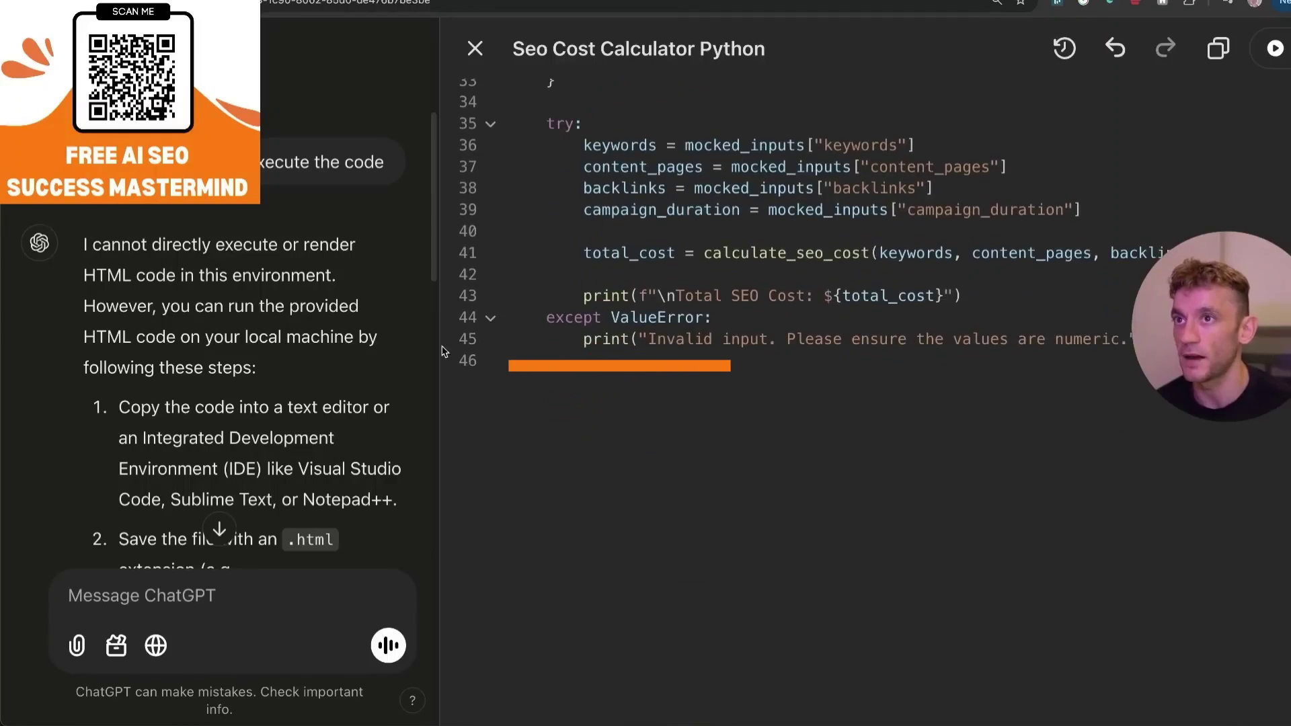
- Browse the conversation's canvases and Share link dialog, returning to the original HTML calculator code
scroll(442, 350, up, 10)
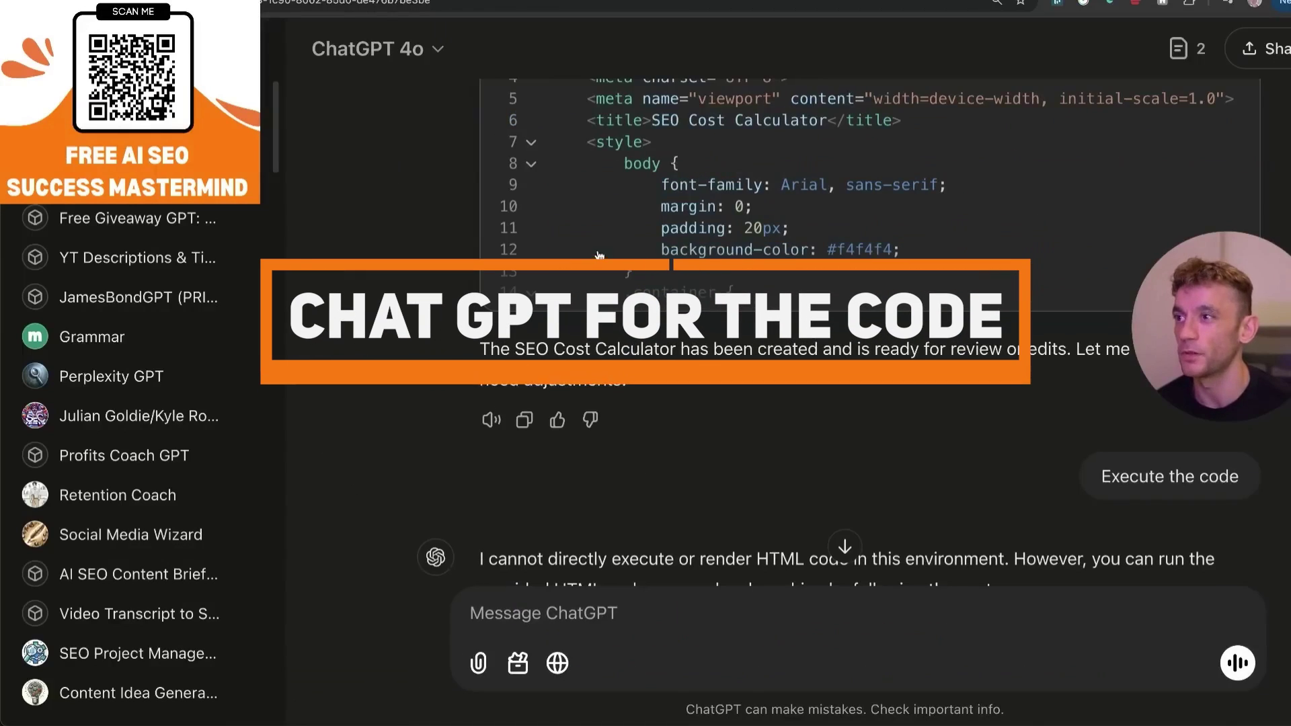
scroll(840, 336, down, 5)
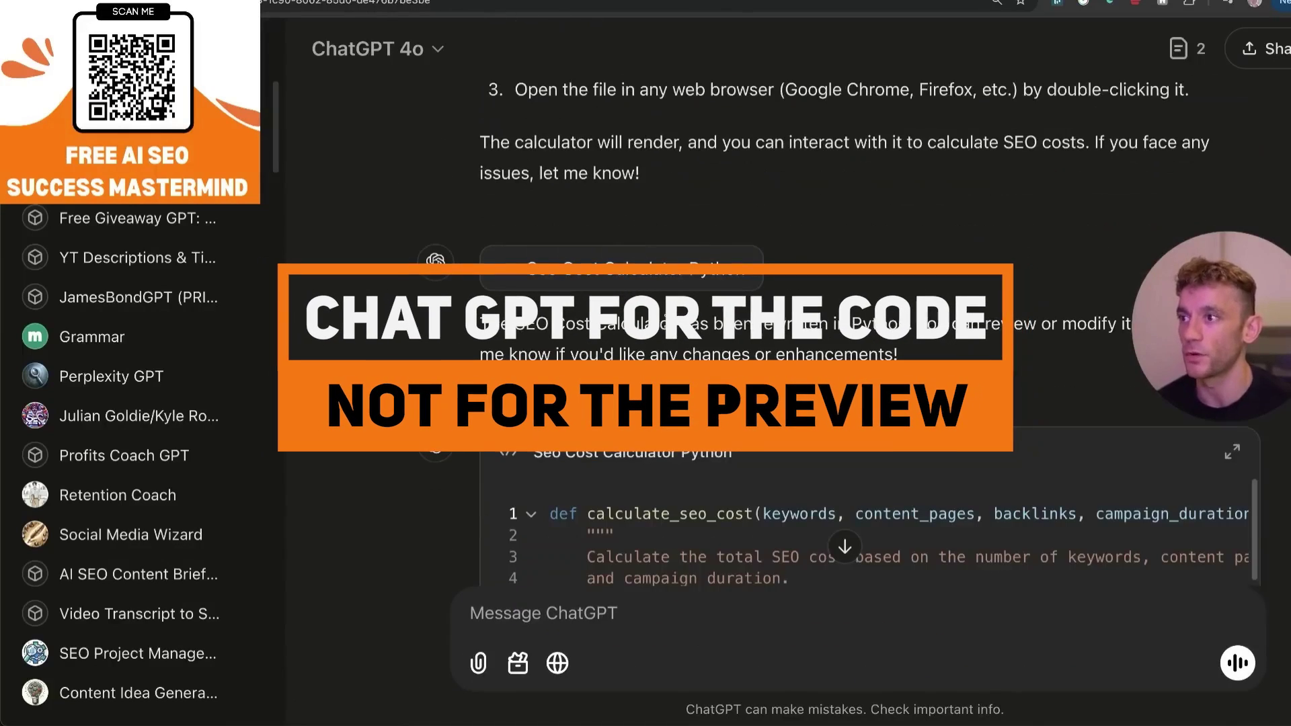
scroll(677, 335, down, 7)
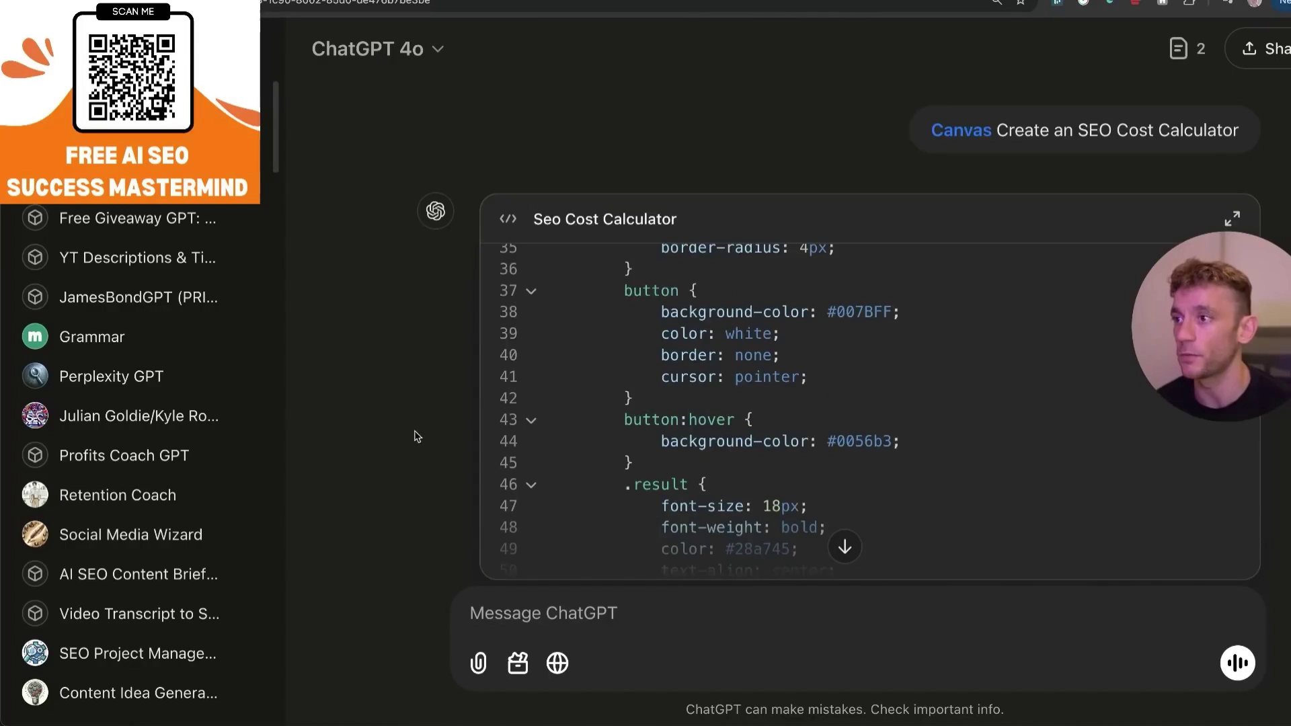
click(1186, 48)
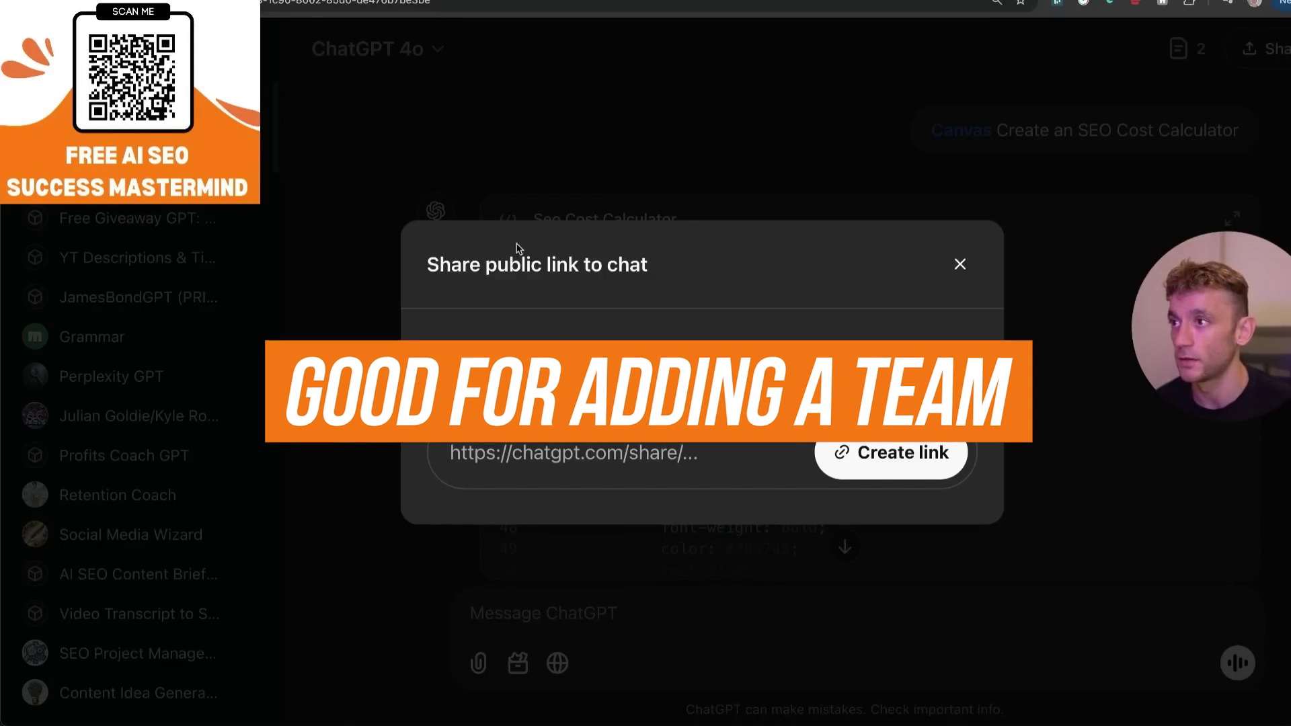
triple_click(608, 265)
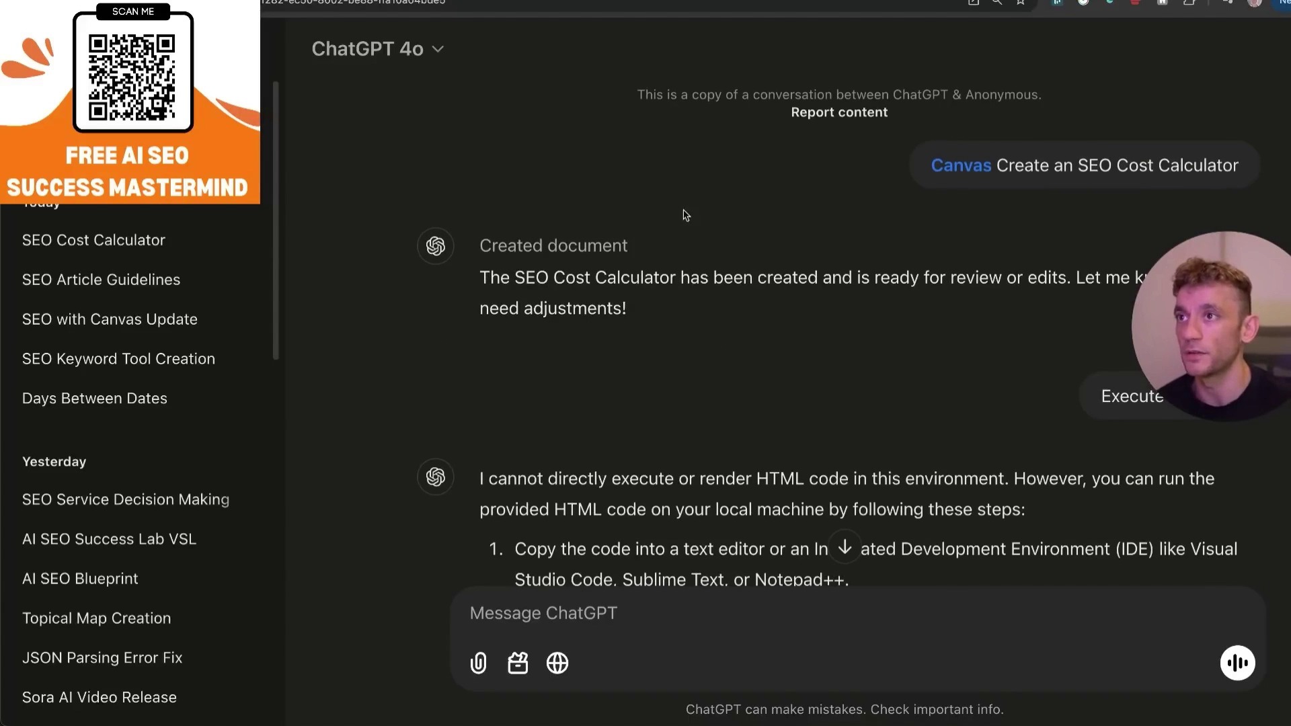
scroll(834, 338, down, 1)
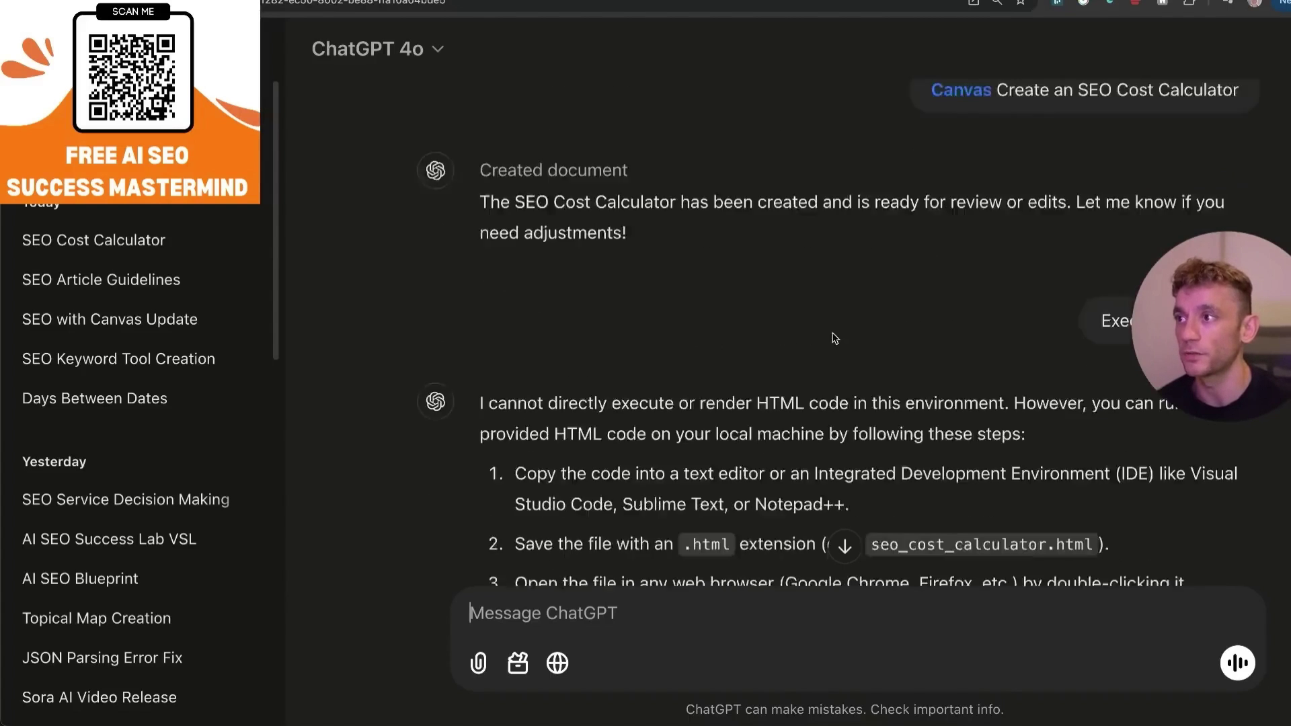
scroll(834, 338, down, 5)
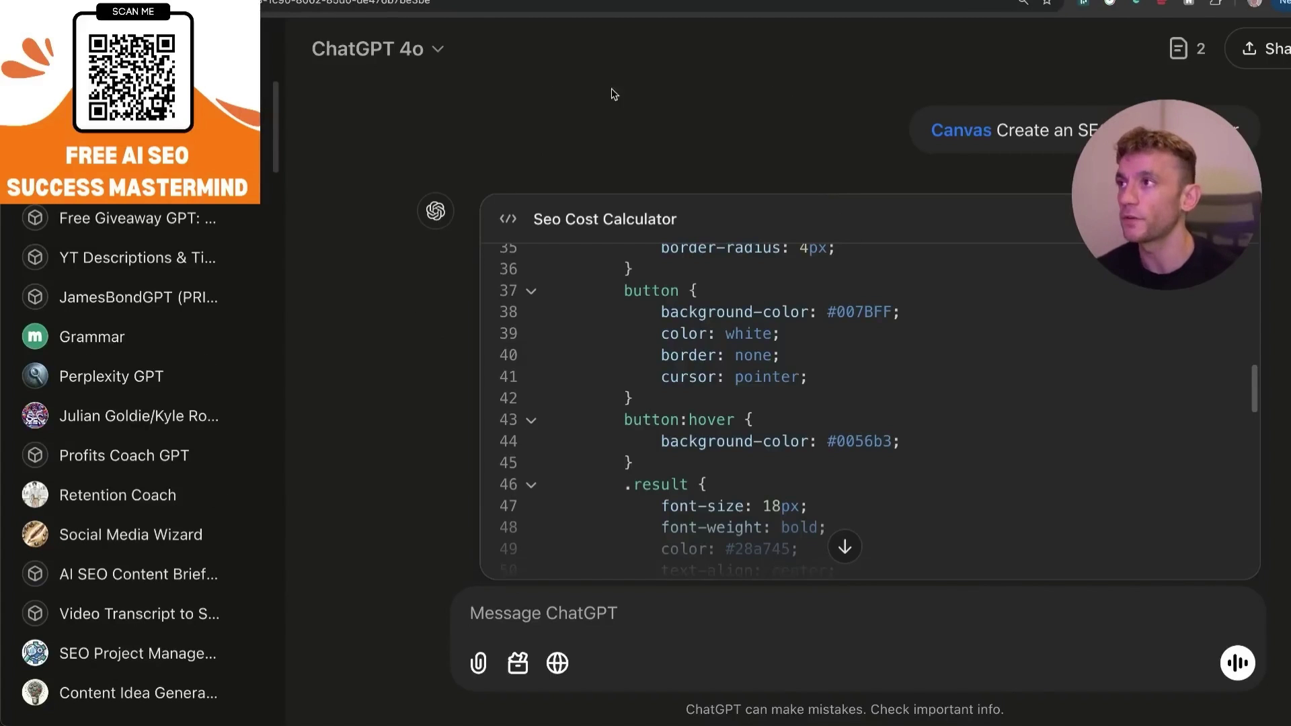
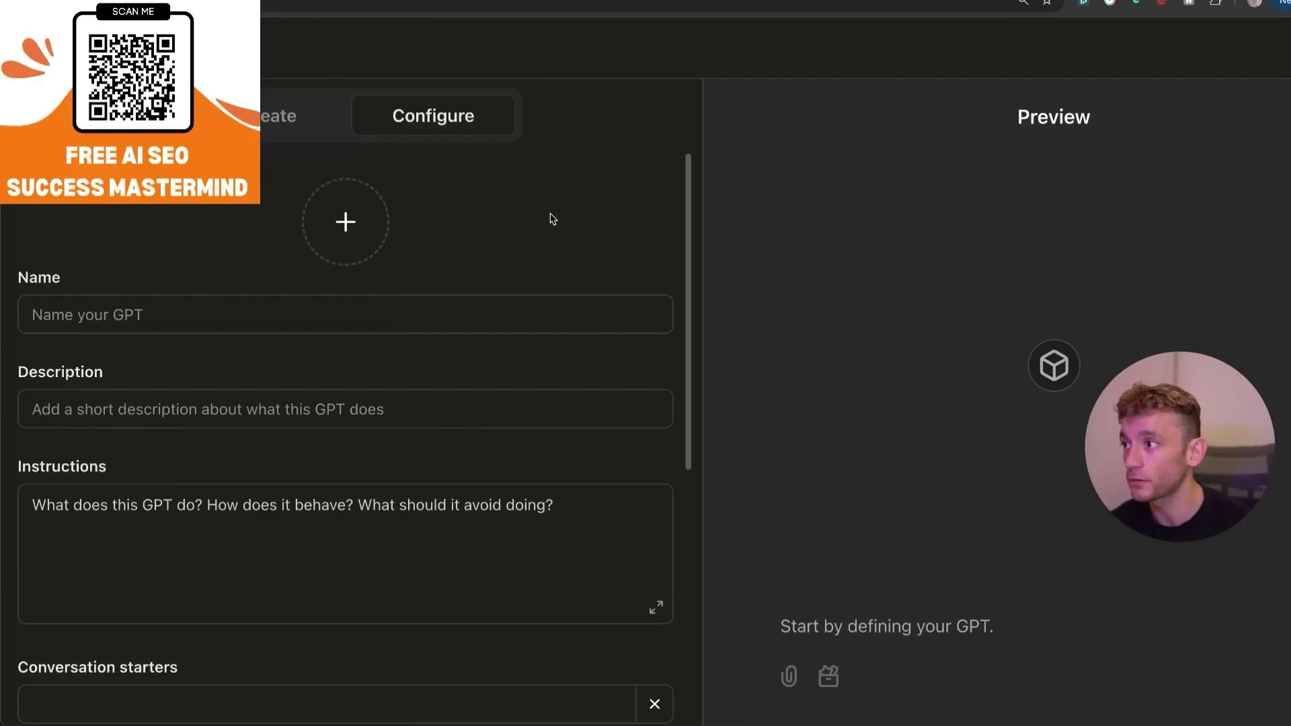
- Scroll through AI SEO Dominator's Configure fields and capabilities to review them
scroll(366, 317, down, 6)
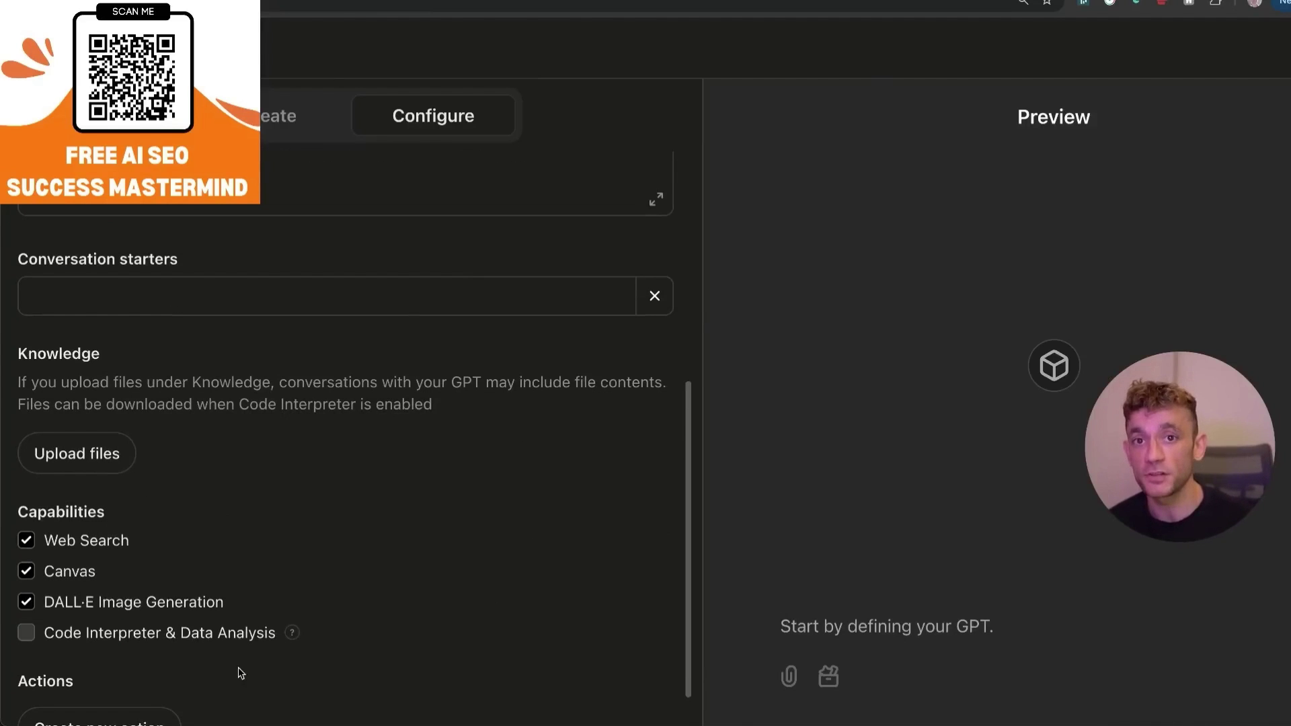
scroll(225, 424, down, 2)
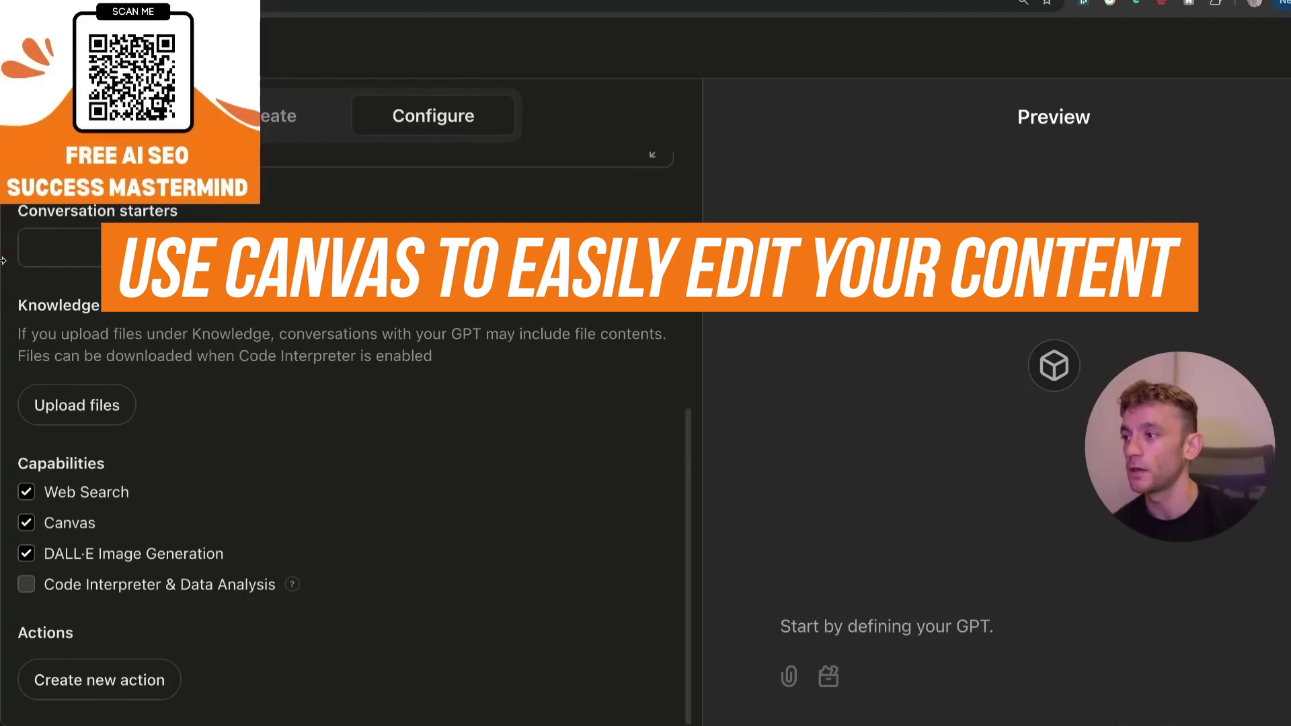
scroll(330, 218, up, 8)
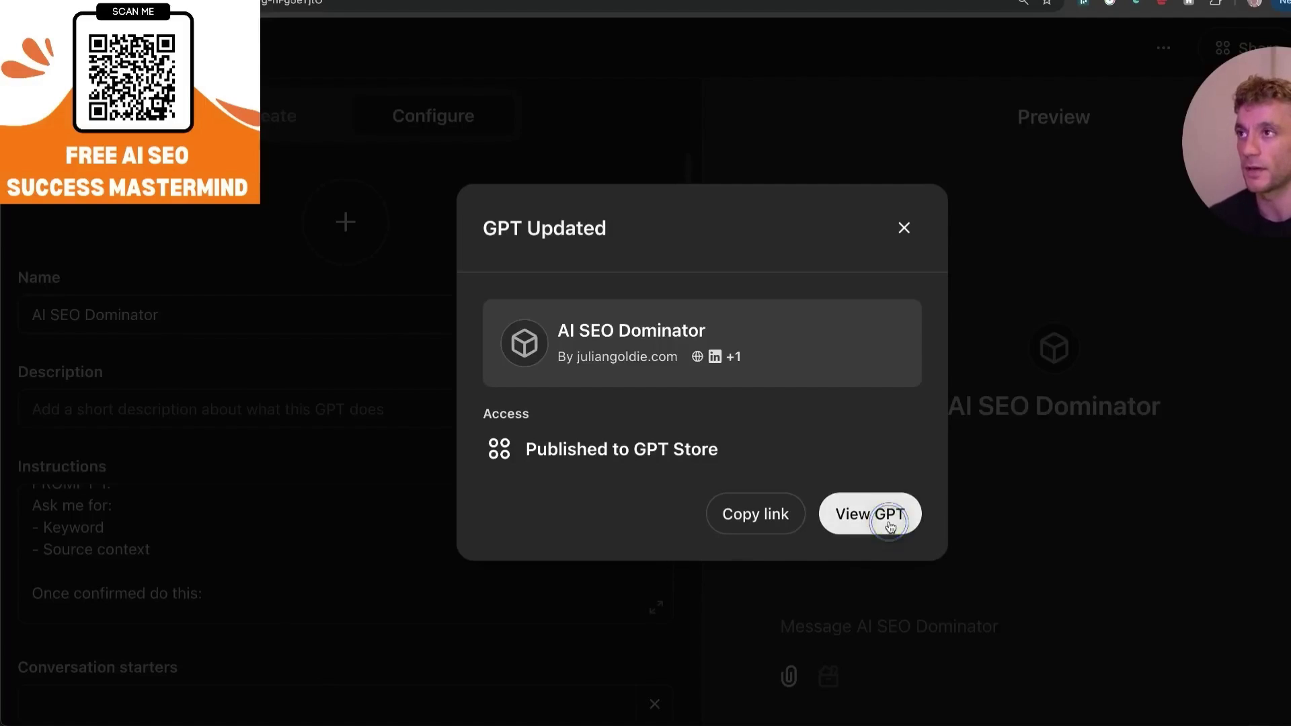
- Open the published AI SEO Dominator chat and send 'Get started'
click(870, 513)
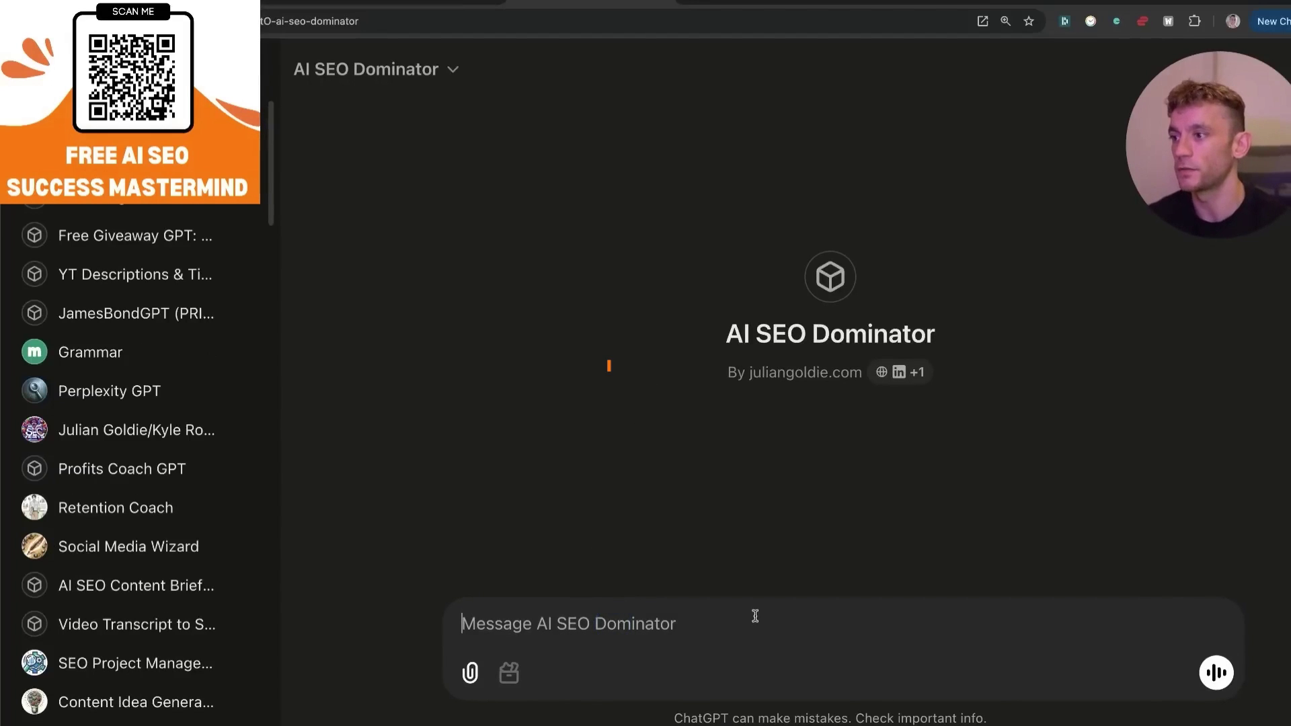
text(Get started)
key(Return)
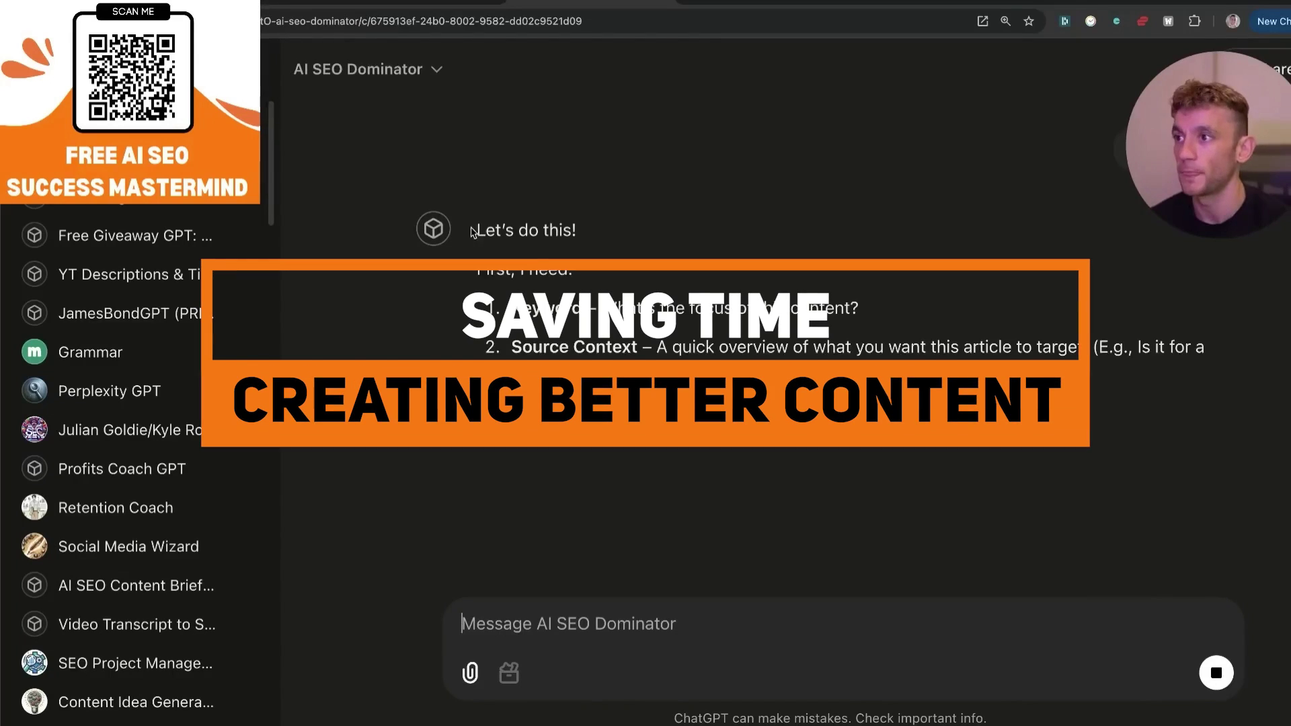
- Reply with the 1,000-word count, 'use your own LSIs', and a request to create it in canvas
click(553, 657)
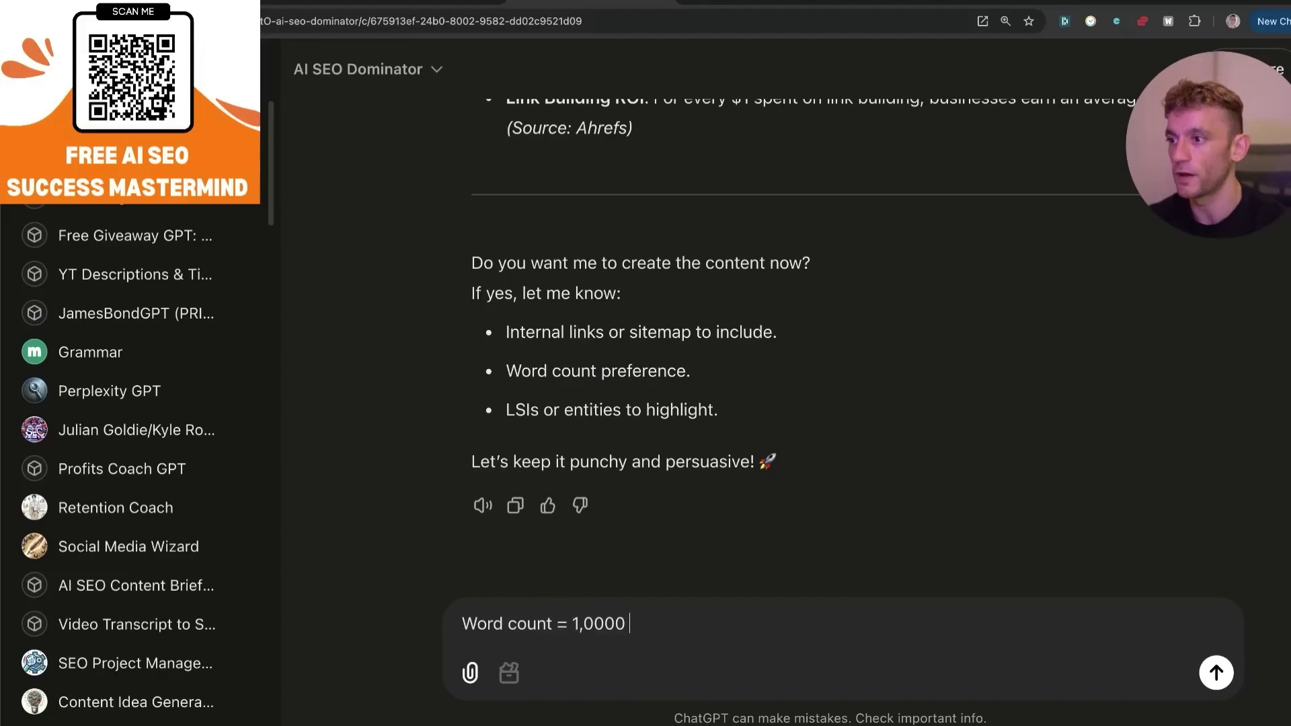
text(words use your own LSIs)
key(shift+Return)
key(shift+Return)
text(Create the content in canvas.)
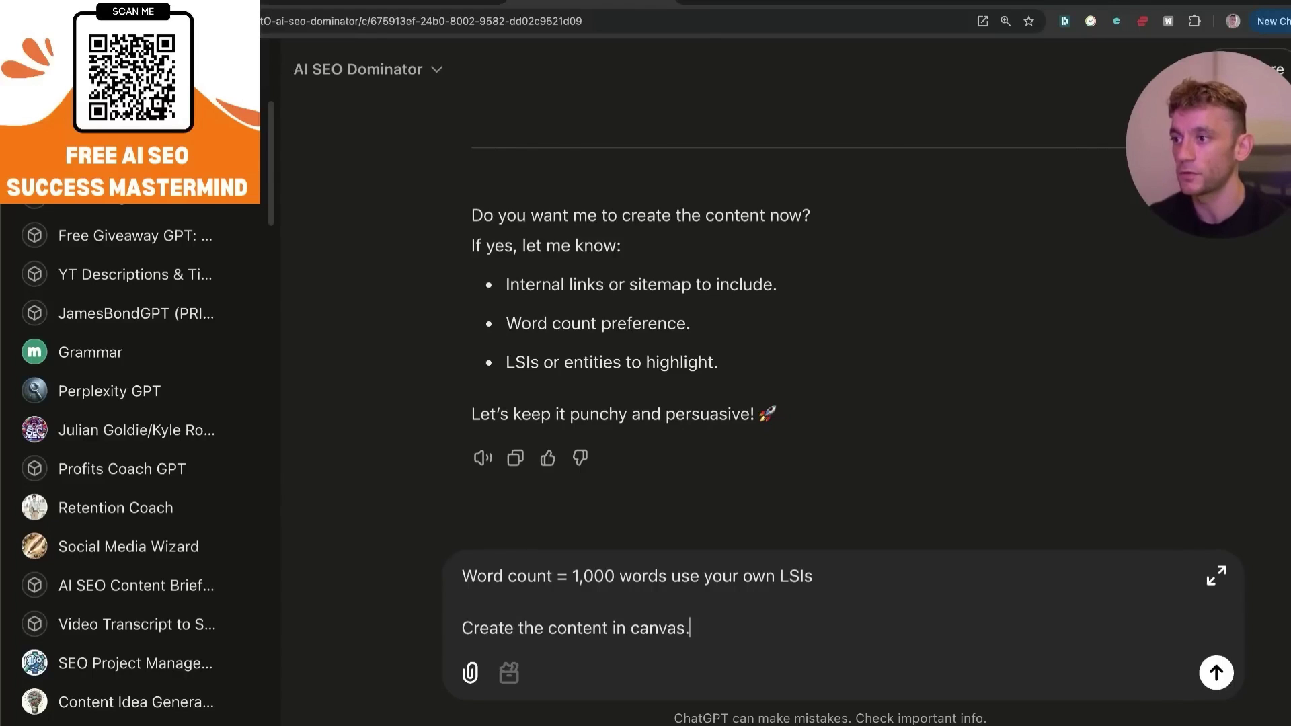
key(Return)
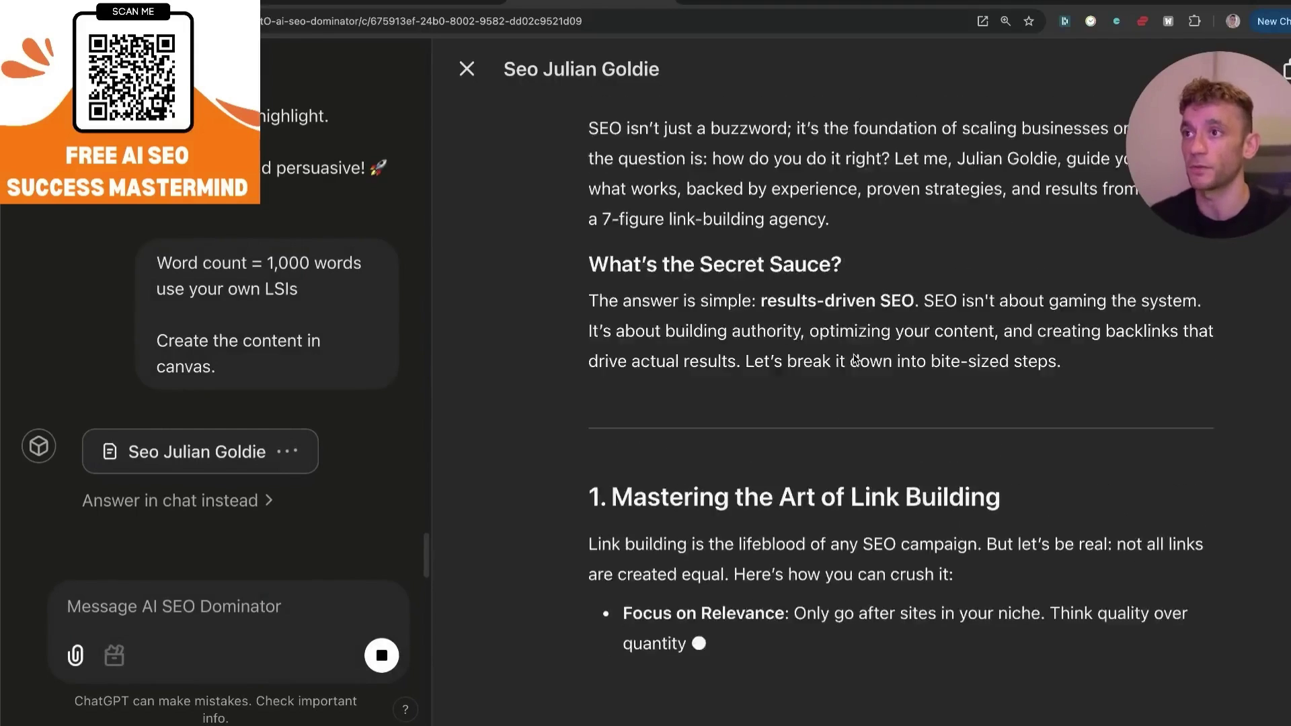
- Select the High-DA Sites bullet in the canvas draft and scroll down the article
triple_click(716, 293)
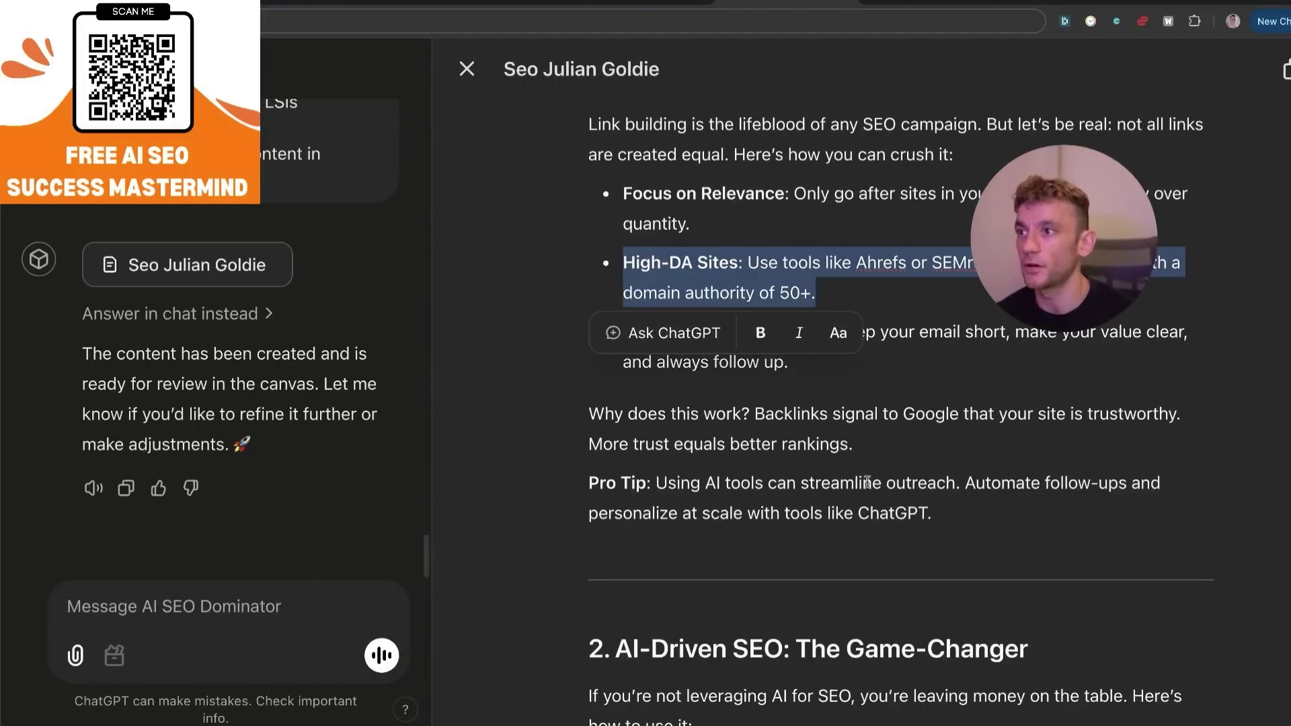
scroll(867, 482, down, 10)
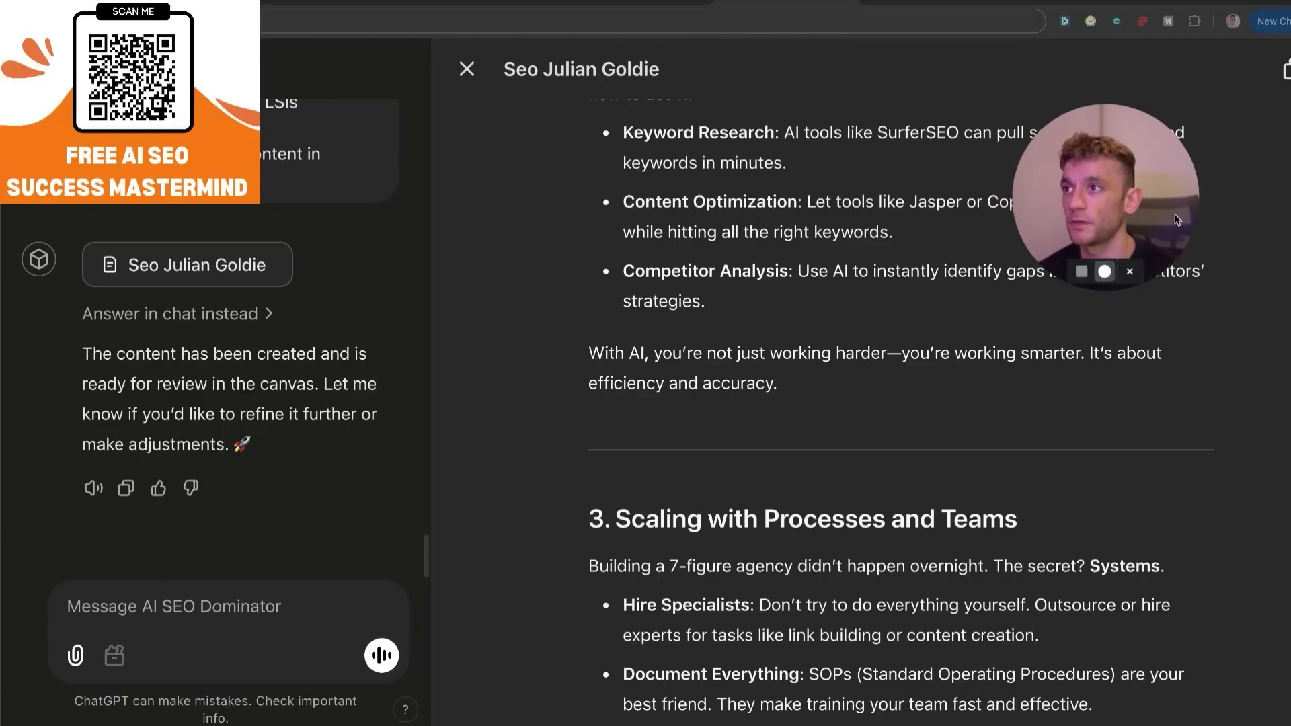
scroll(755, 438, down, 10)
- Switch to the Google Docs prompts document and scroll through its contents
click(891, 2)
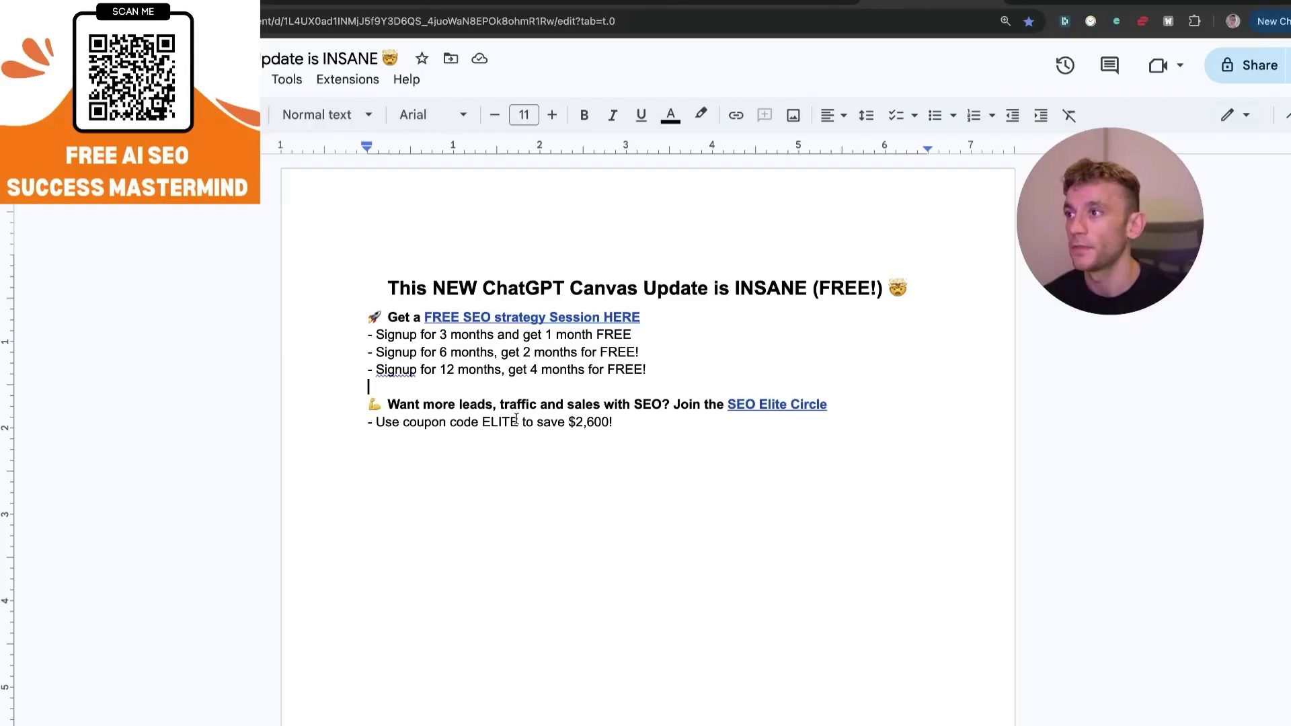
key(ctrl+a)
key(Delete)
scroll(826, 493, down, 8)
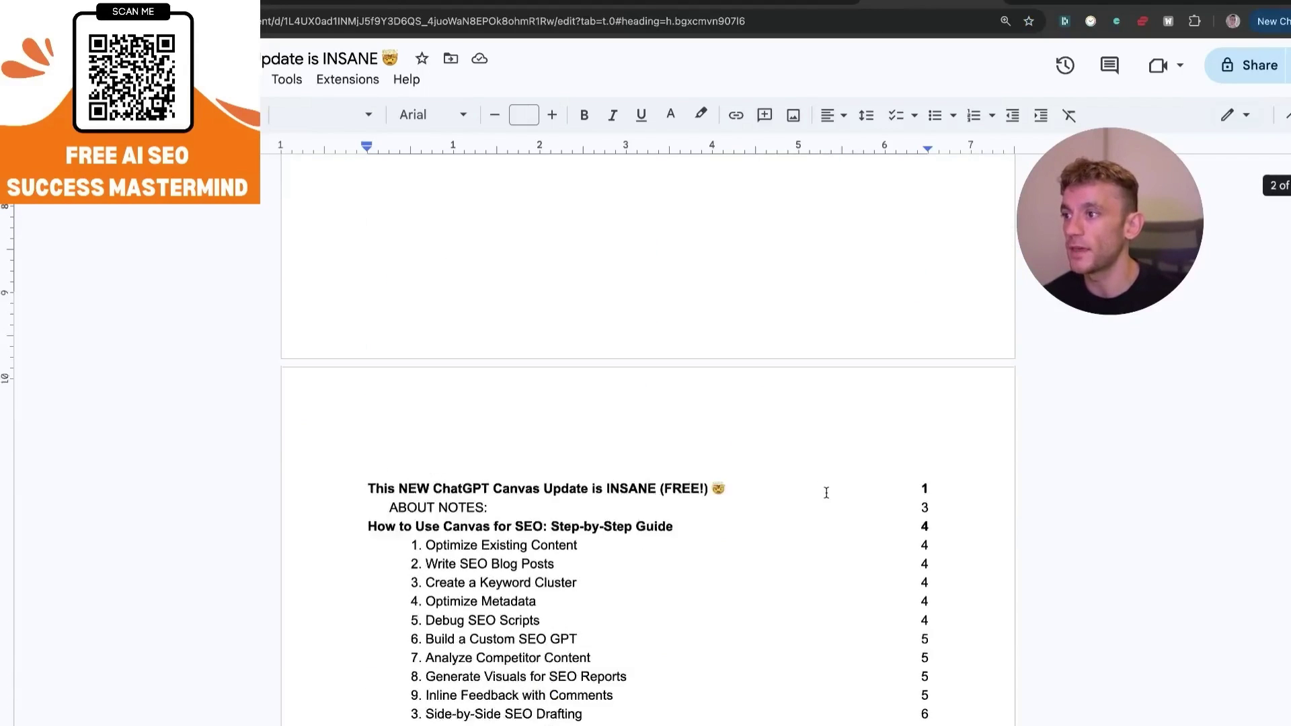
scroll(542, 379, down, 3)
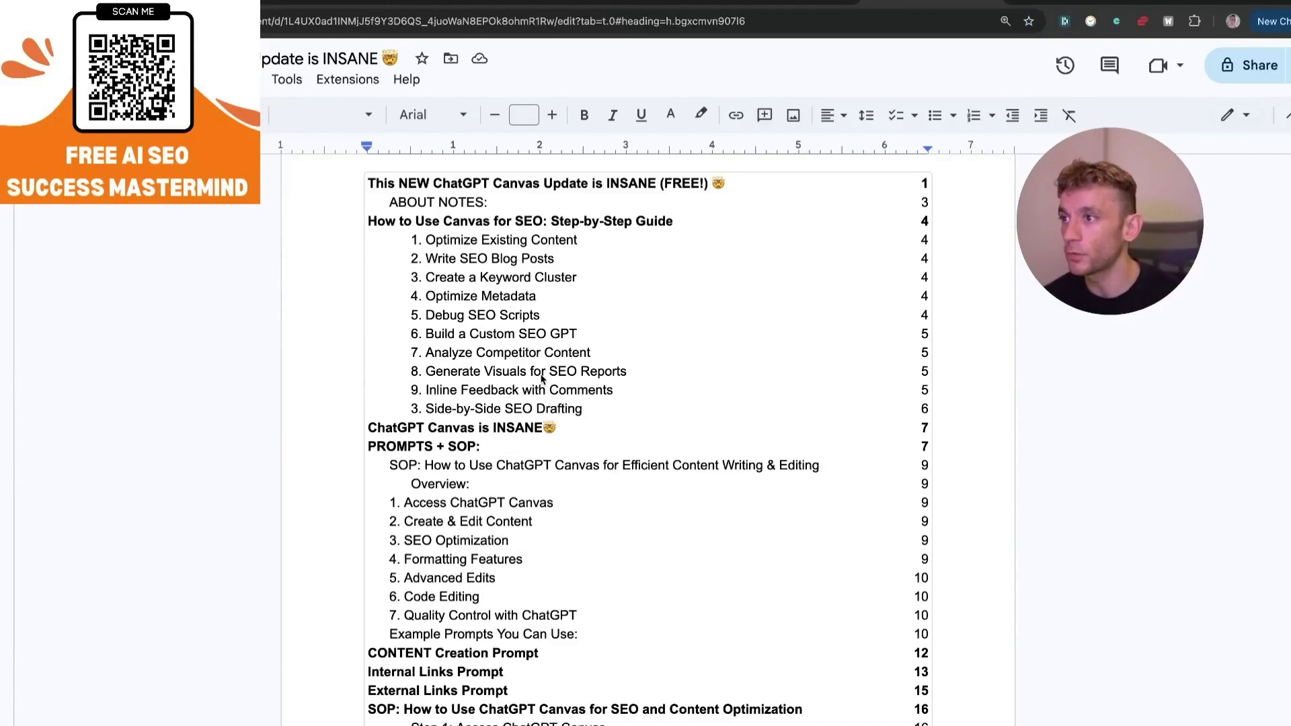
scroll(520, 221, up, 3)
scroll(527, 369, down, 3)
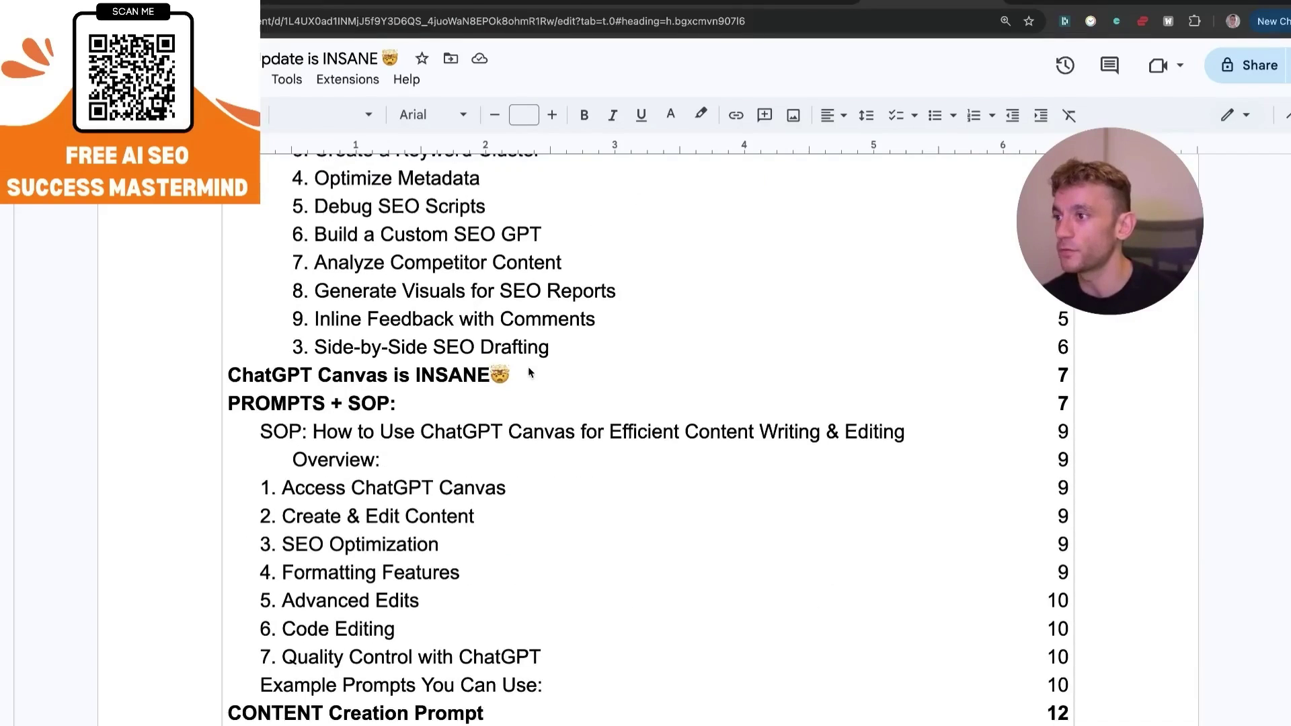
scroll(525, 378, down, 1)
scroll(316, 351, down, 10)
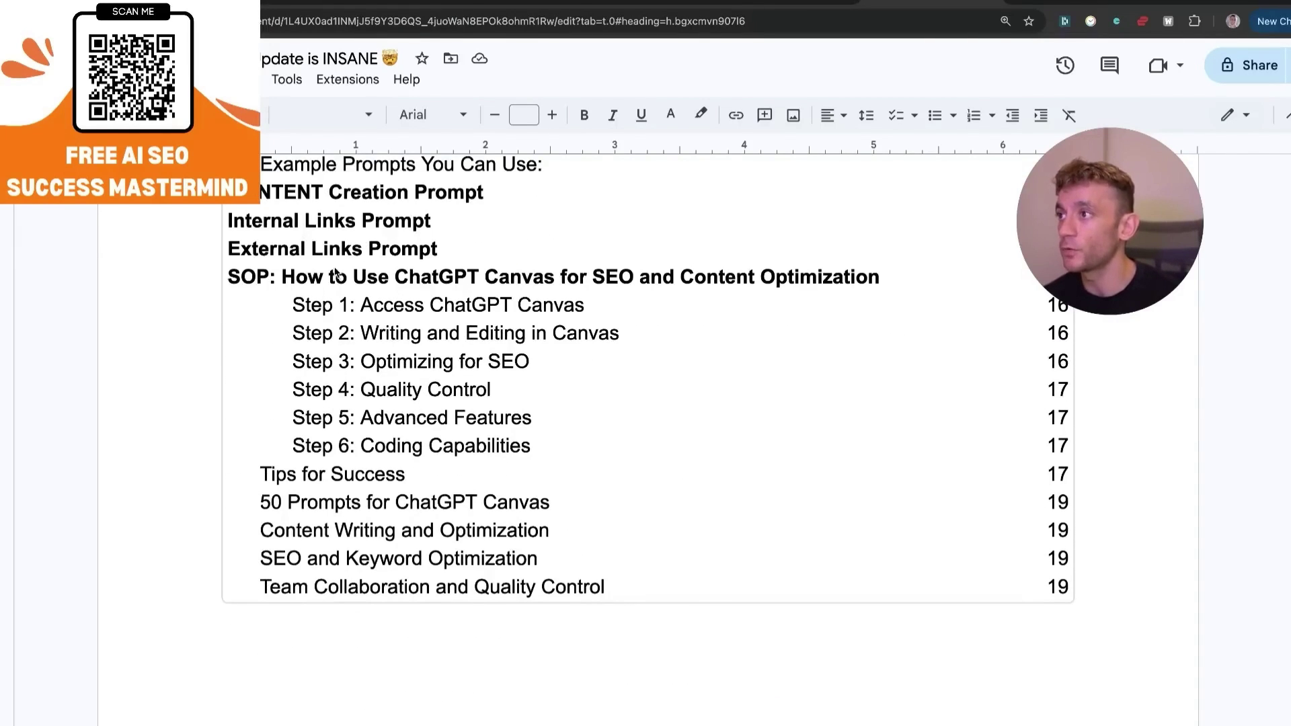
scroll(492, 366, down, 3)
- Jump to the 50 Prompts for ChatGPT Canvas section, read to the disclaimer, and select the URL
click(384, 365)
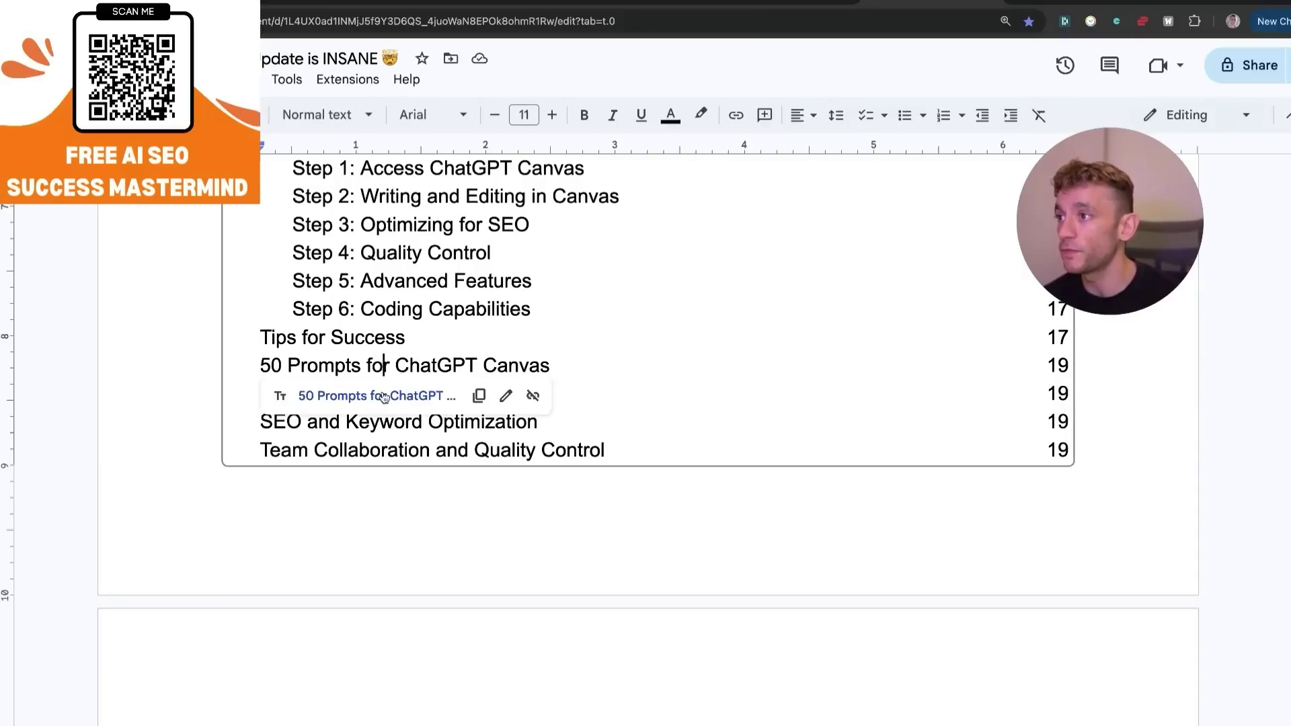
click(384, 397)
scroll(616, 541, down, 7)
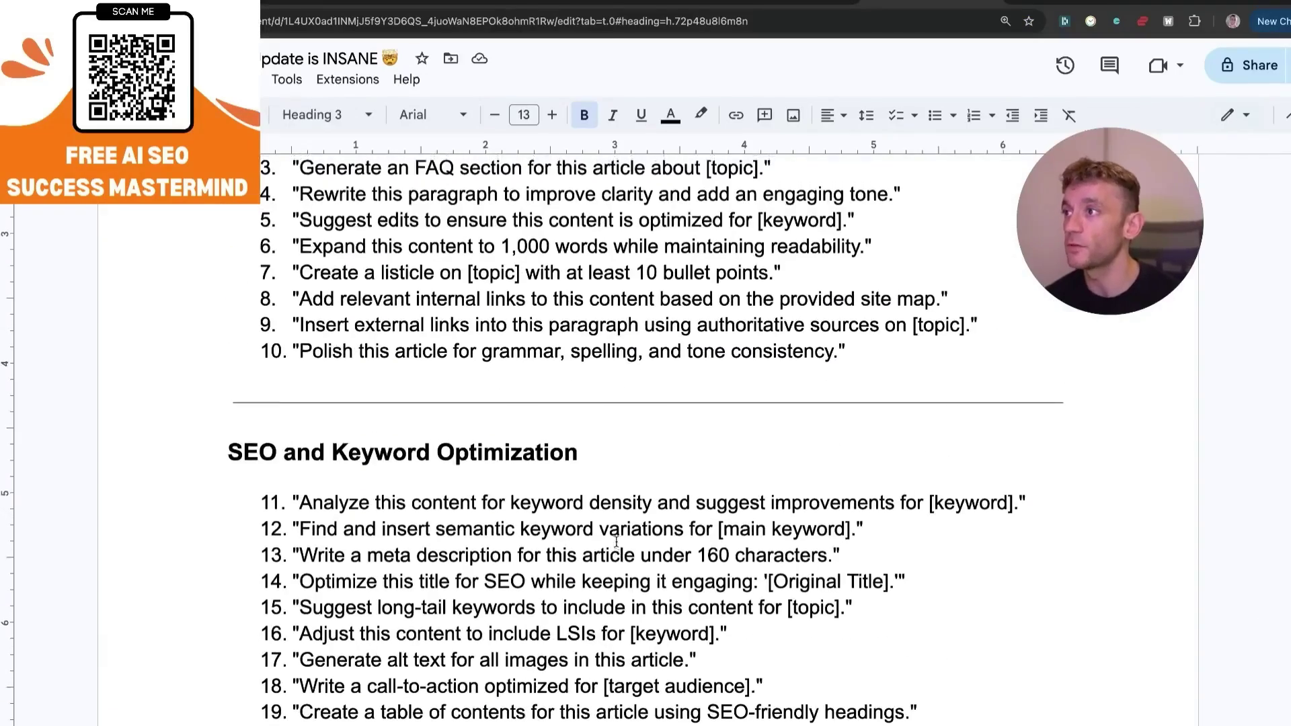
scroll(616, 541, up, 2)
scroll(617, 545, down, 12)
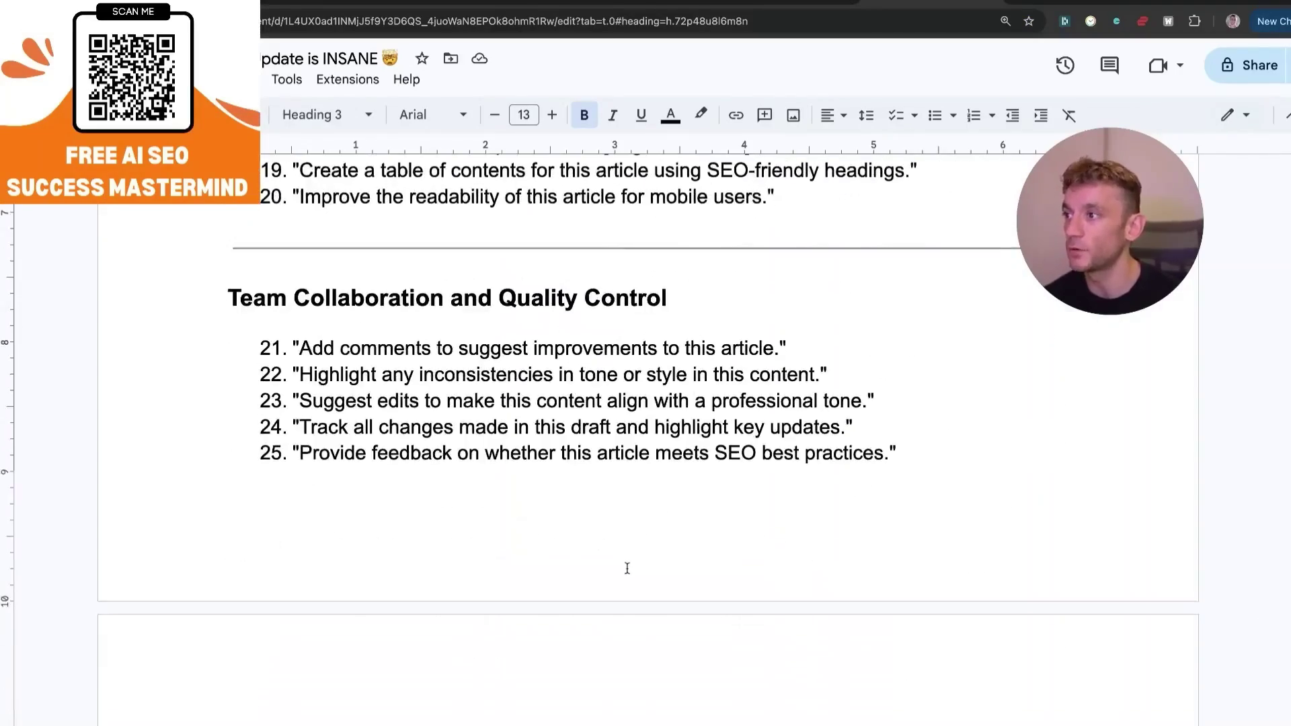
scroll(626, 568, down, 13)
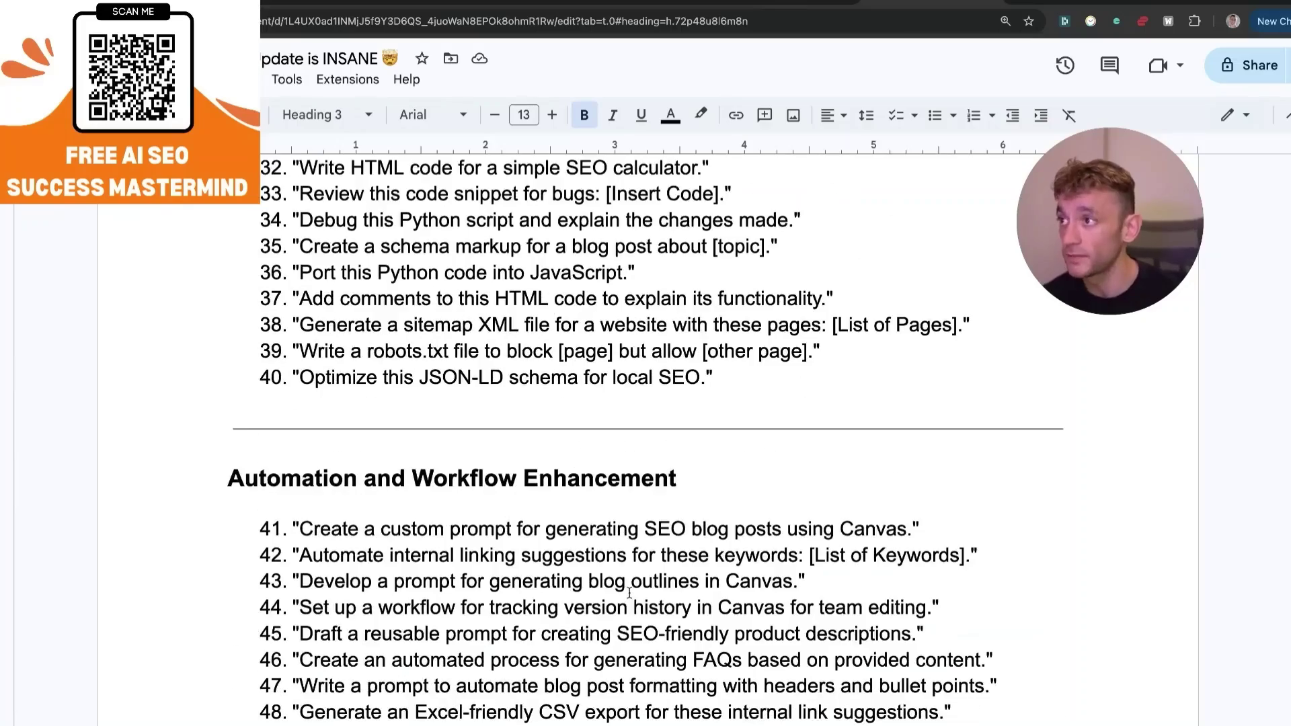
scroll(630, 593, up, 2)
scroll(630, 588, down, 8)
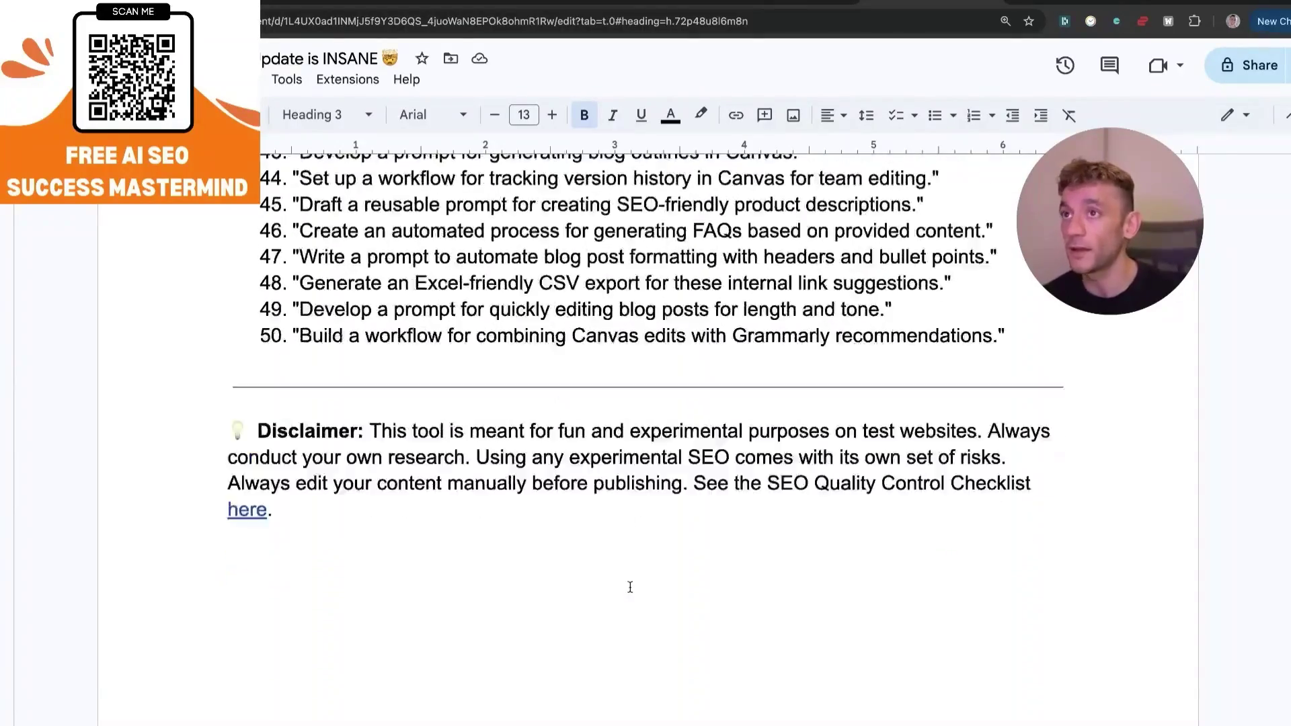
scroll(630, 587, down, 3)
click(944, 22)
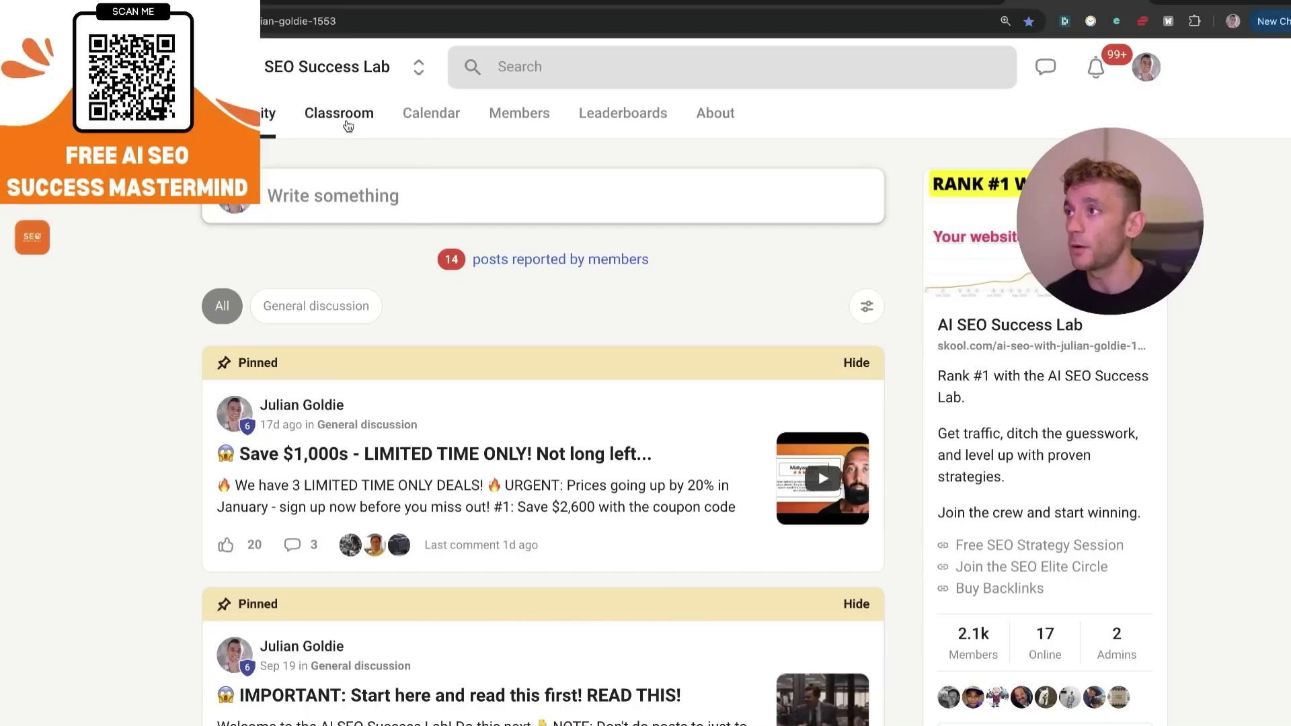
- Go to the Skool classroom and open the first course's lessons
click(342, 115)
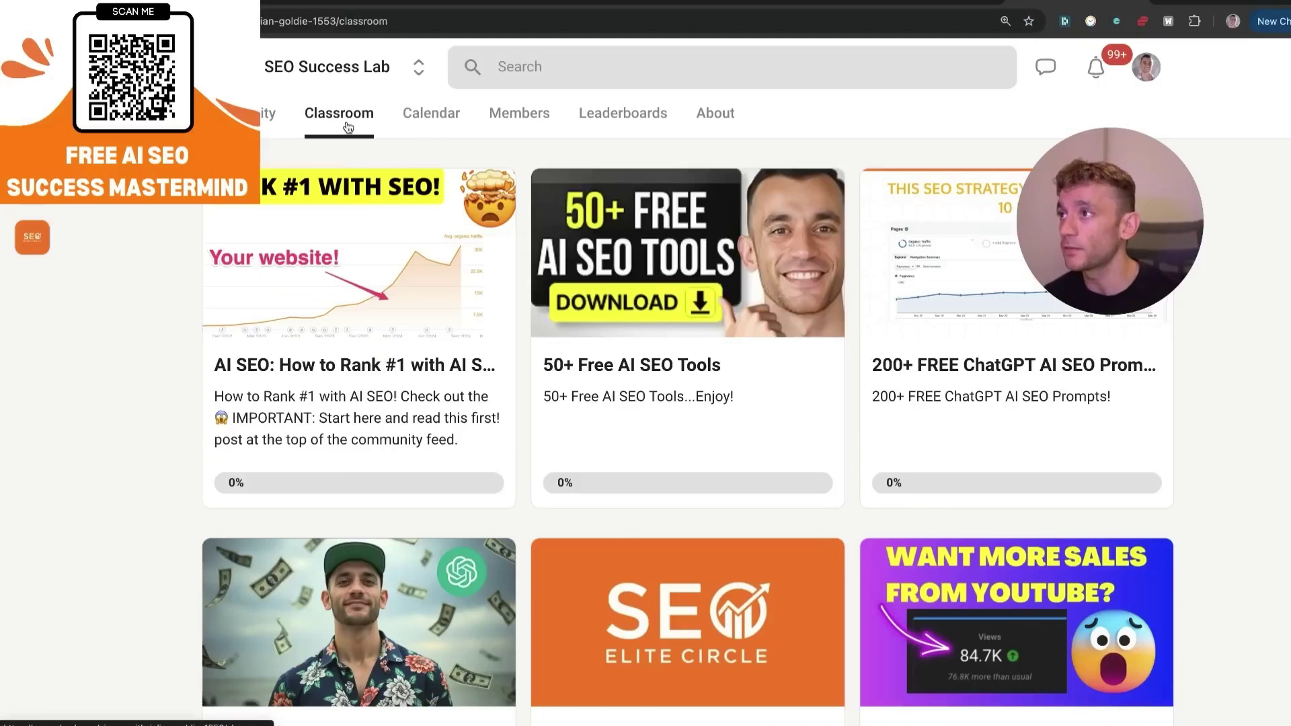
click(357, 211)
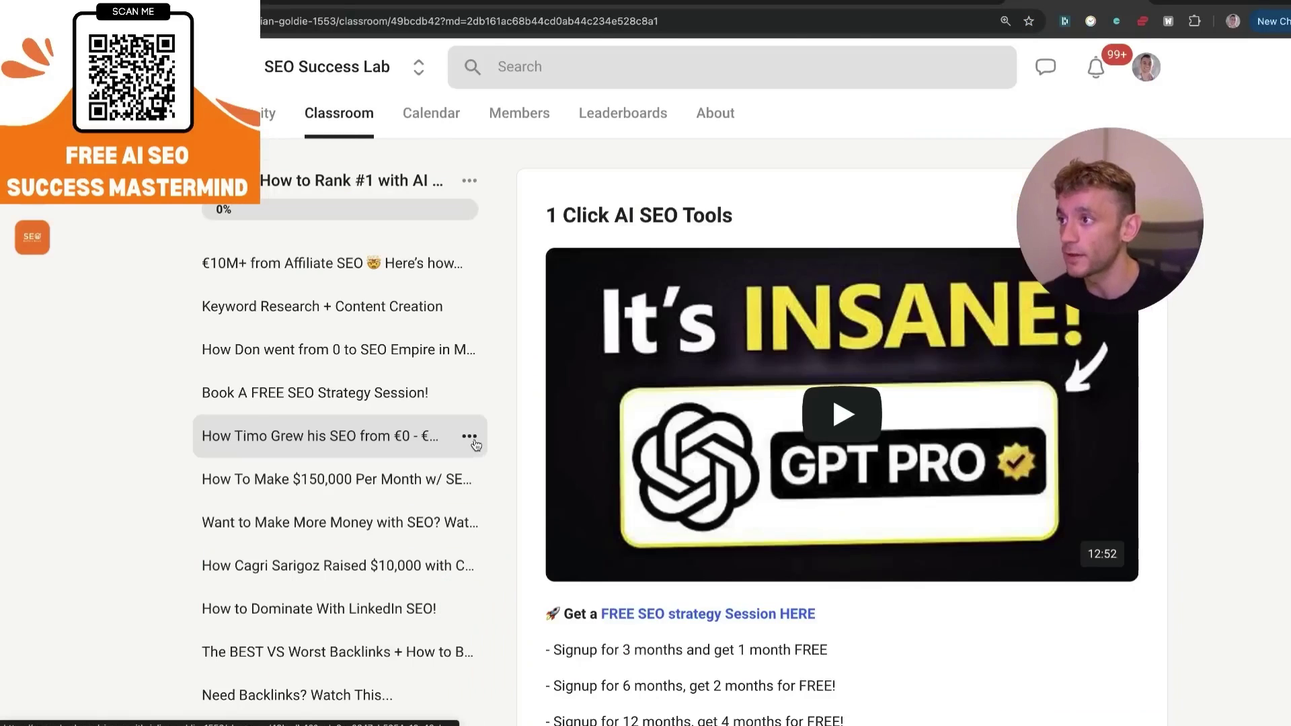
scroll(425, 499, down, 10)
scroll(446, 124, up, 10)
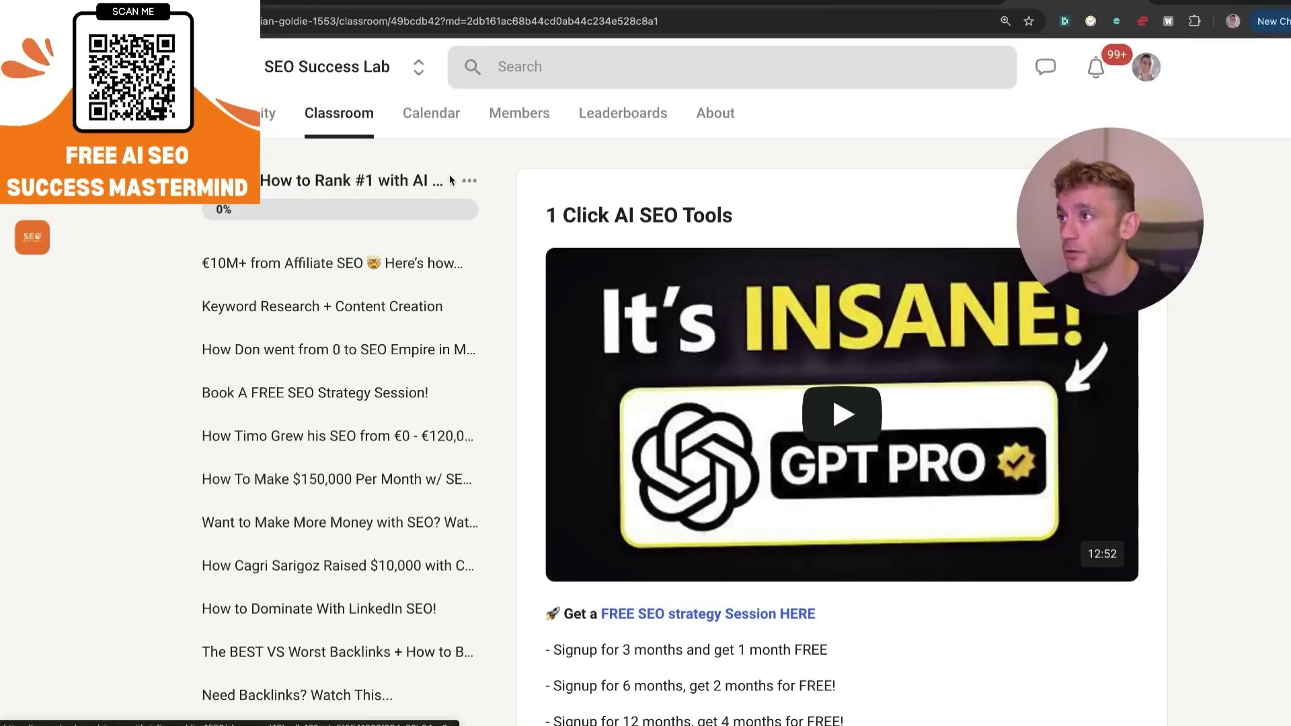
- Add a page titled 'ChatGPT Canvas' containing the pasted prompts document link and save it
click(469, 181)
click(409, 277)
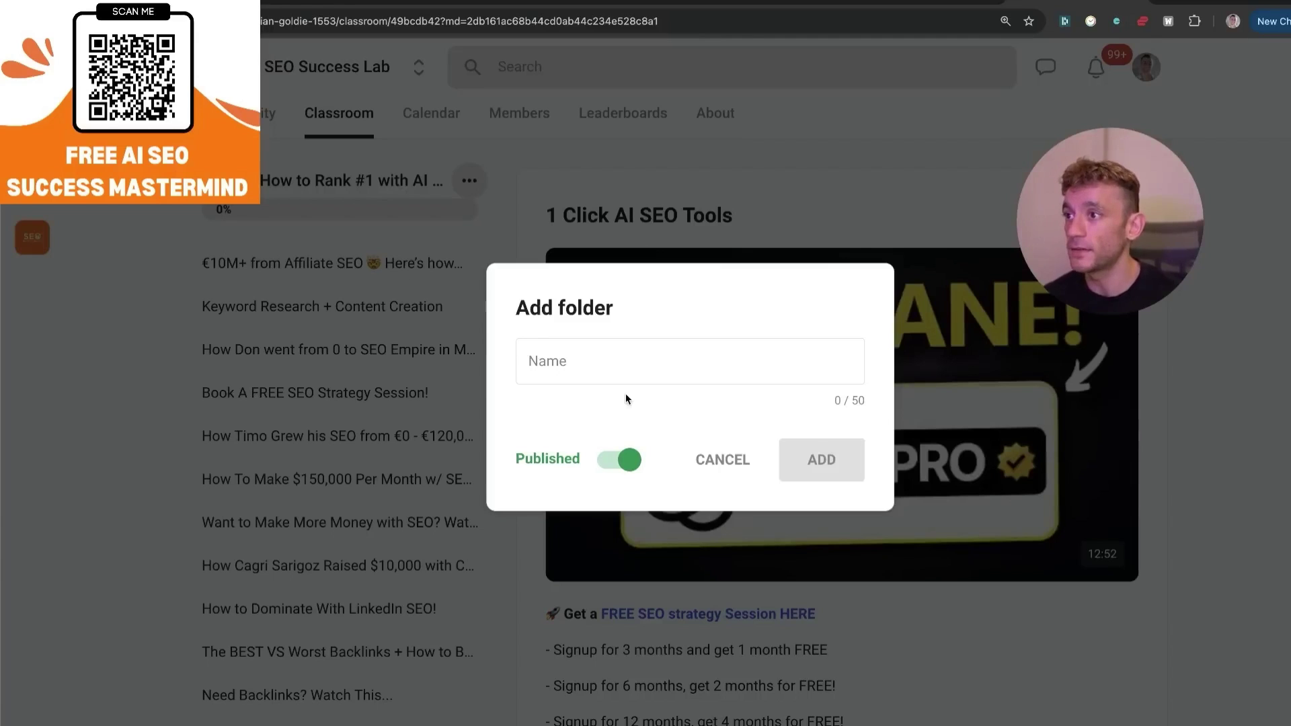
click(619, 366)
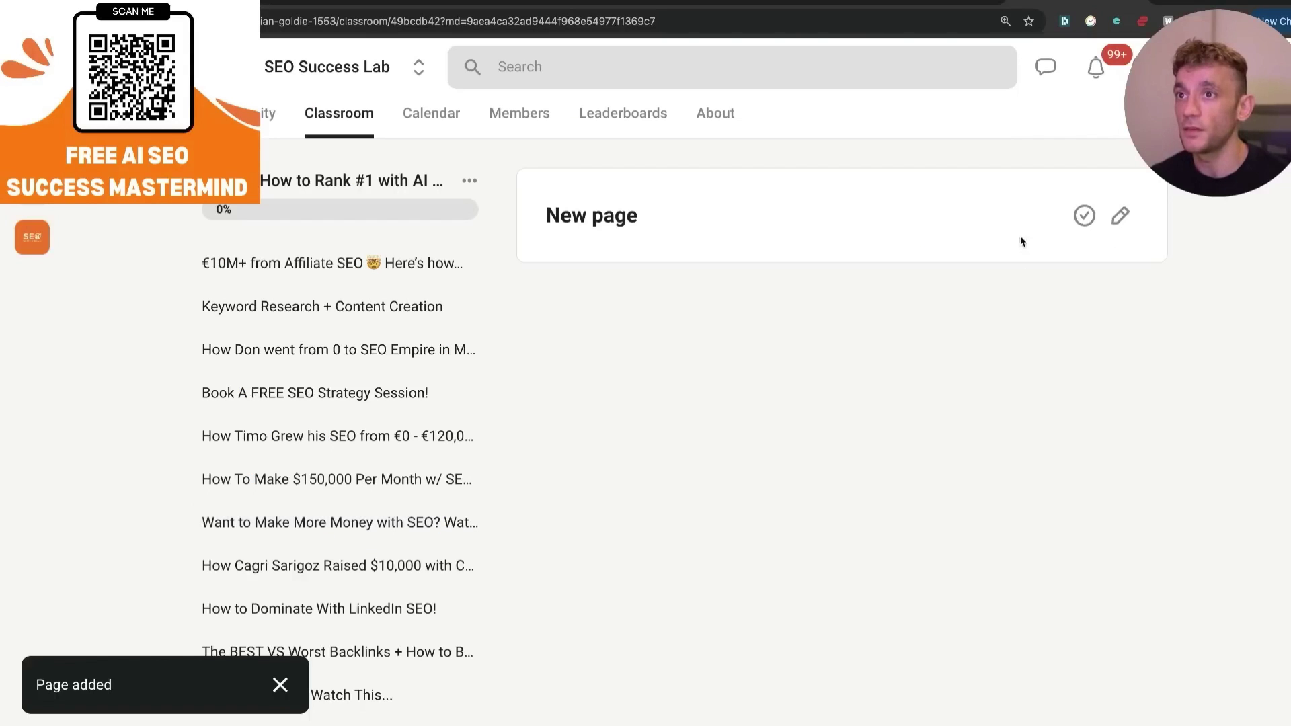
text(ChatGPT)
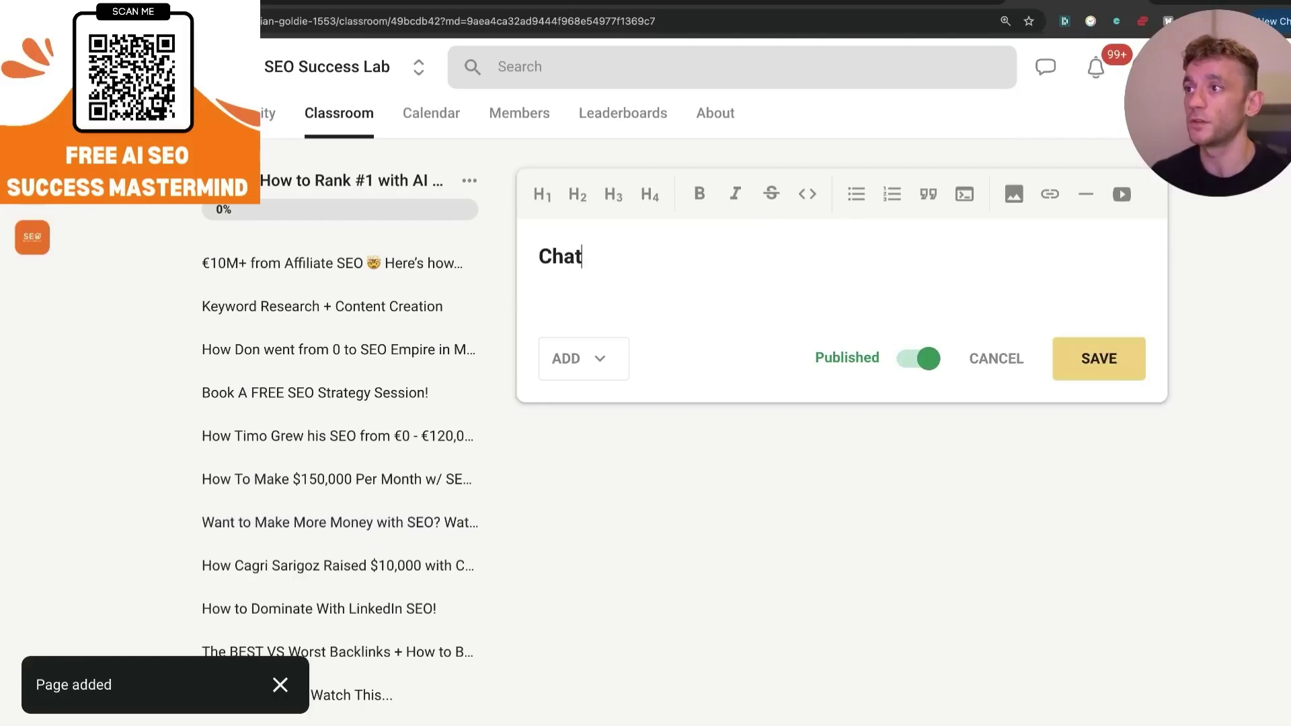
text(Canvas)
key(Return)
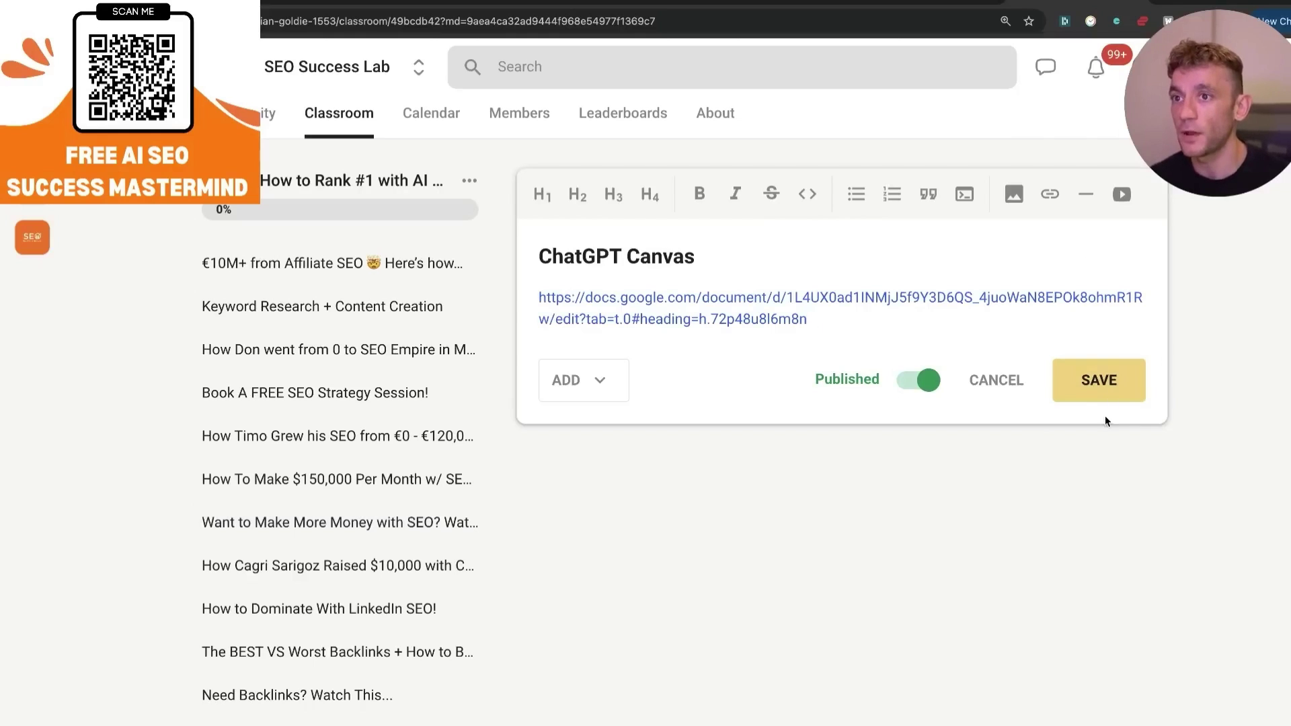
click(1116, 369)
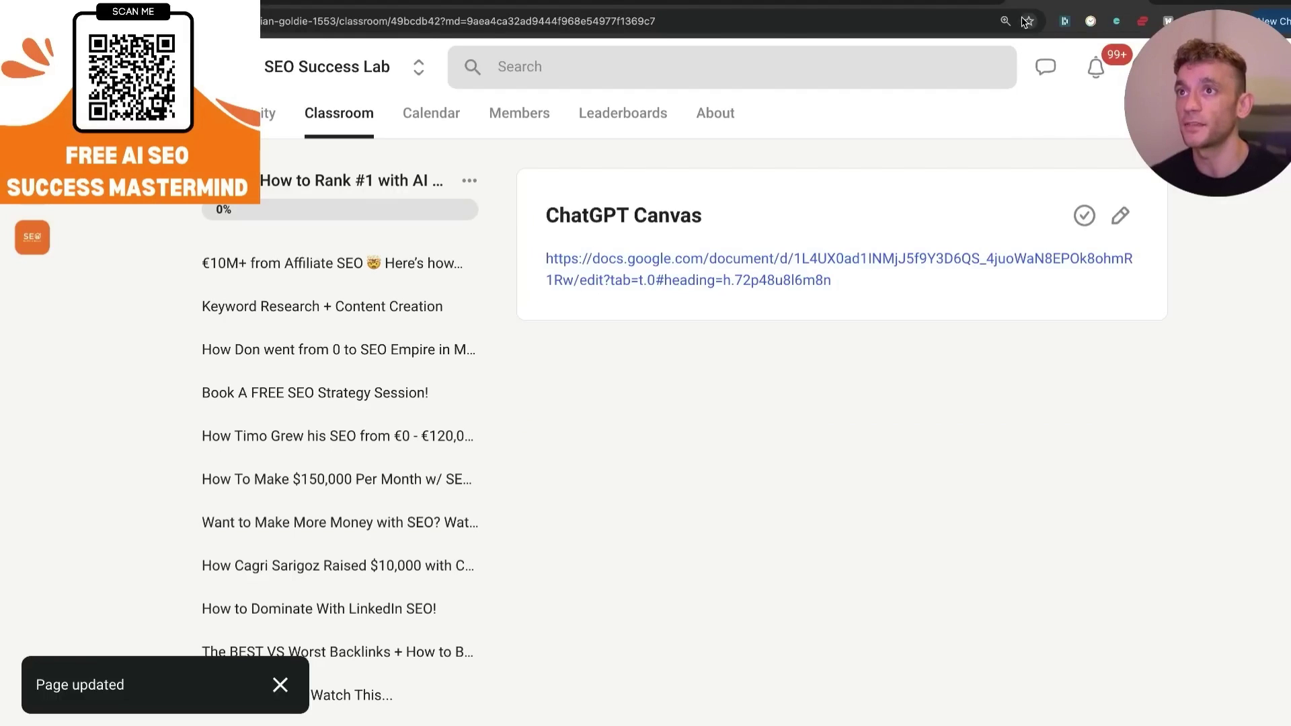
- Bookmark the classroom page and dismiss the bookmark confirmation
click(1025, 21)
click(995, 166)
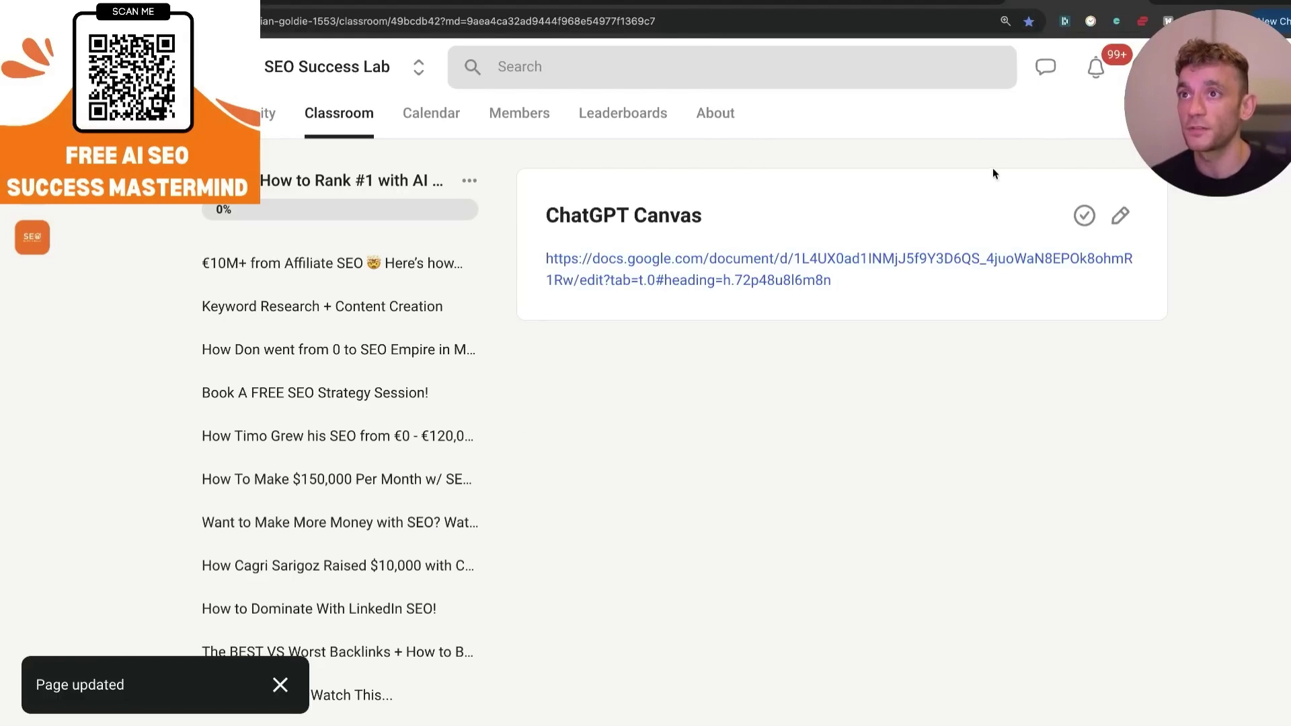
scroll(708, 452, down, 5)
- Zoom the strategy-session booking page to 125% and scroll through its six benefit cards
scroll(714, 424, up, 5)
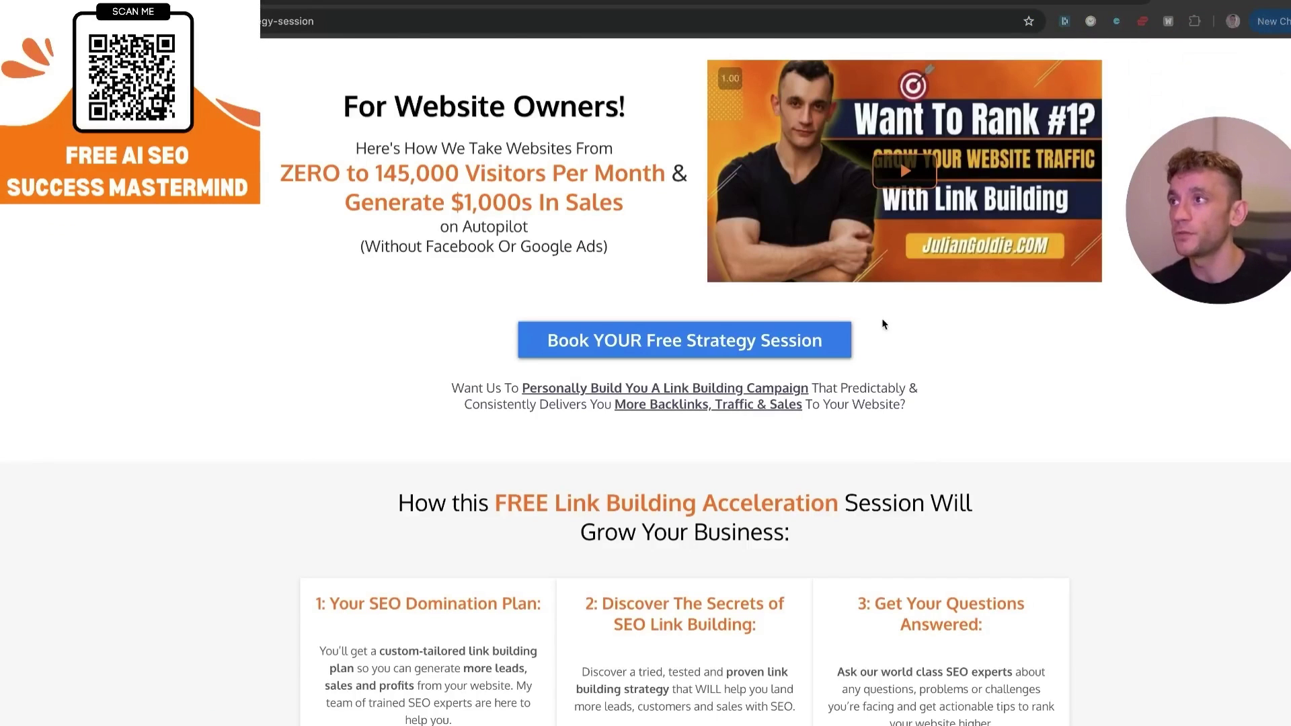
key(super+equal)
key(super+equal)
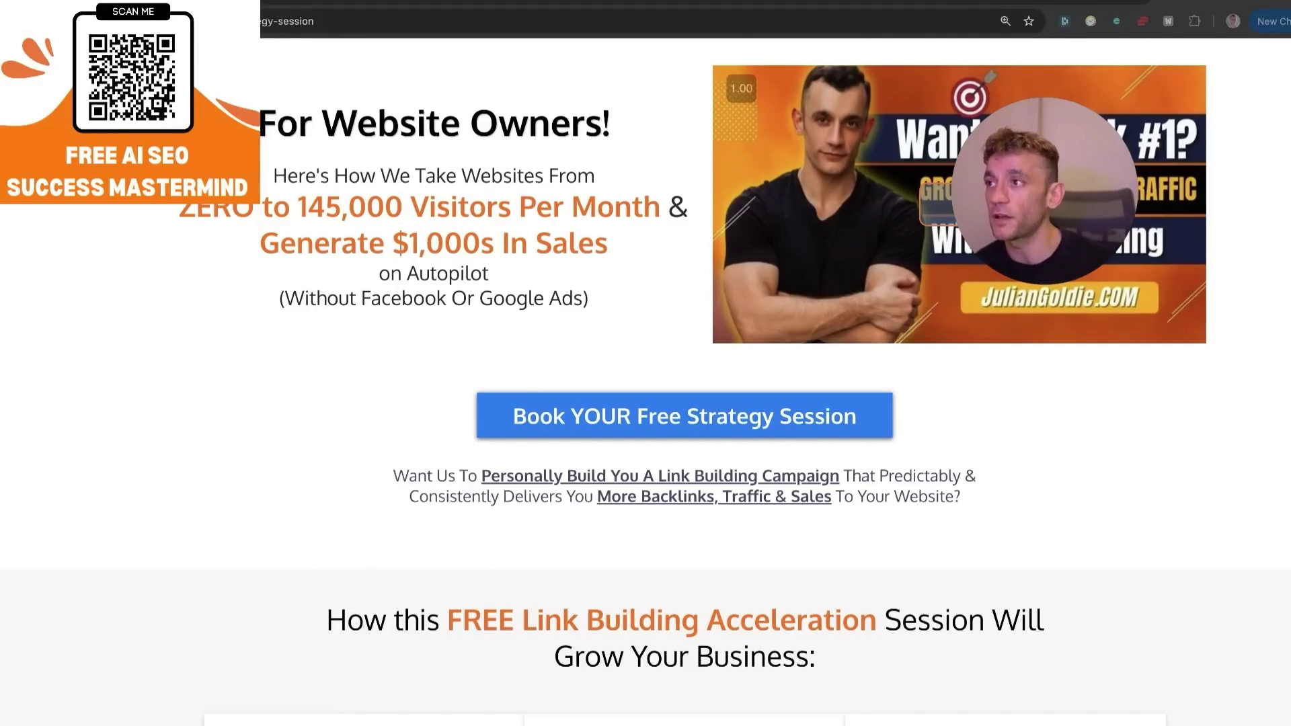
scroll(286, 192, down, 5)
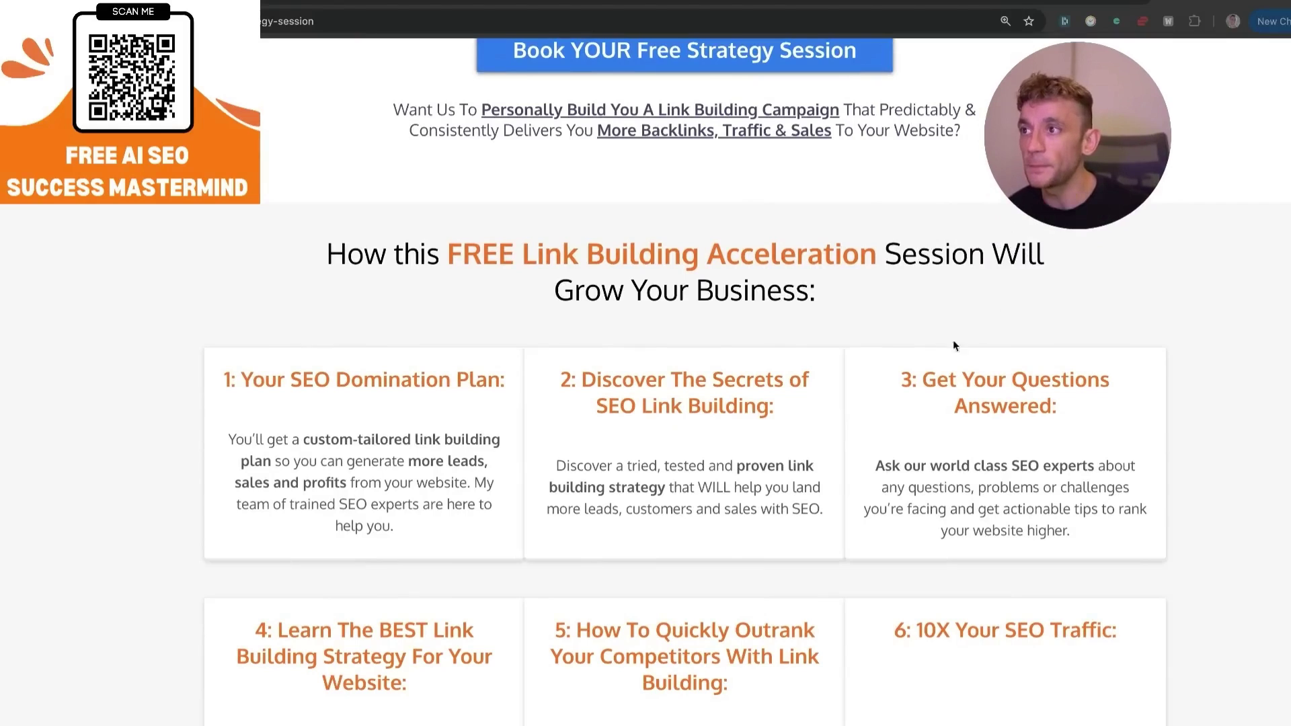
scroll(935, 349, down, 2)
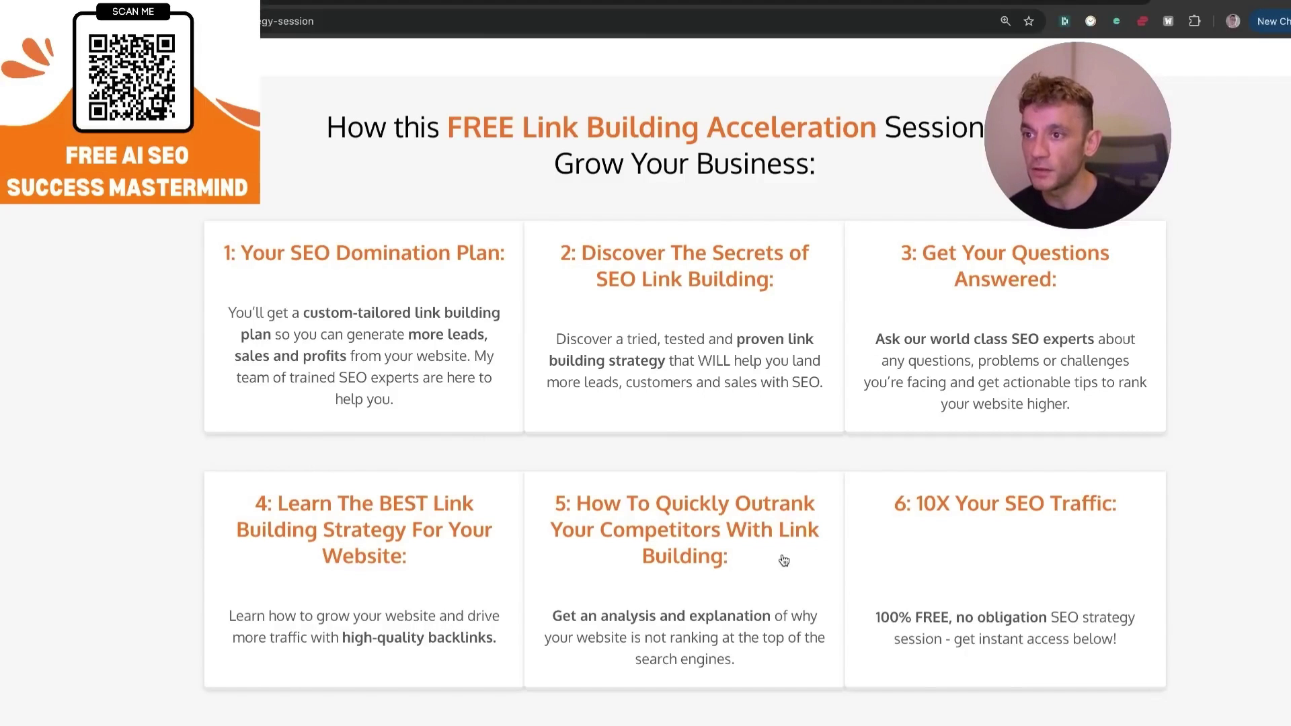
scroll(619, 421, up, 7)
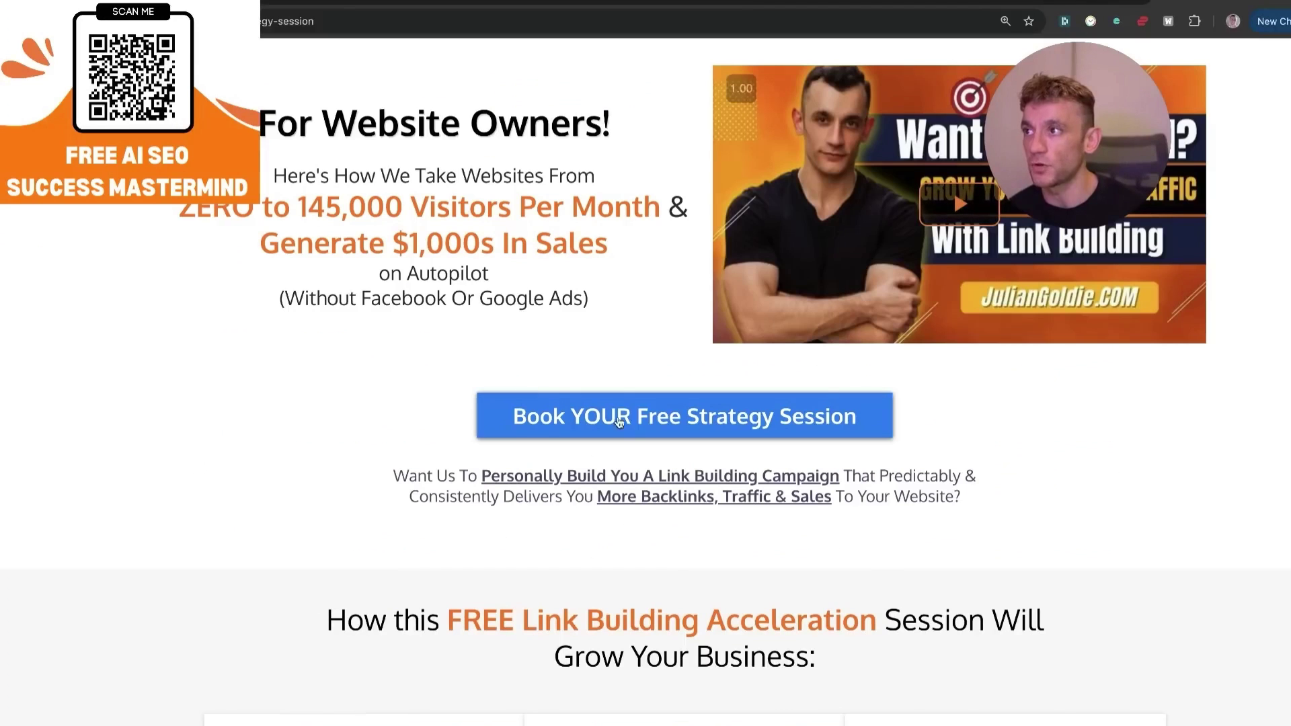